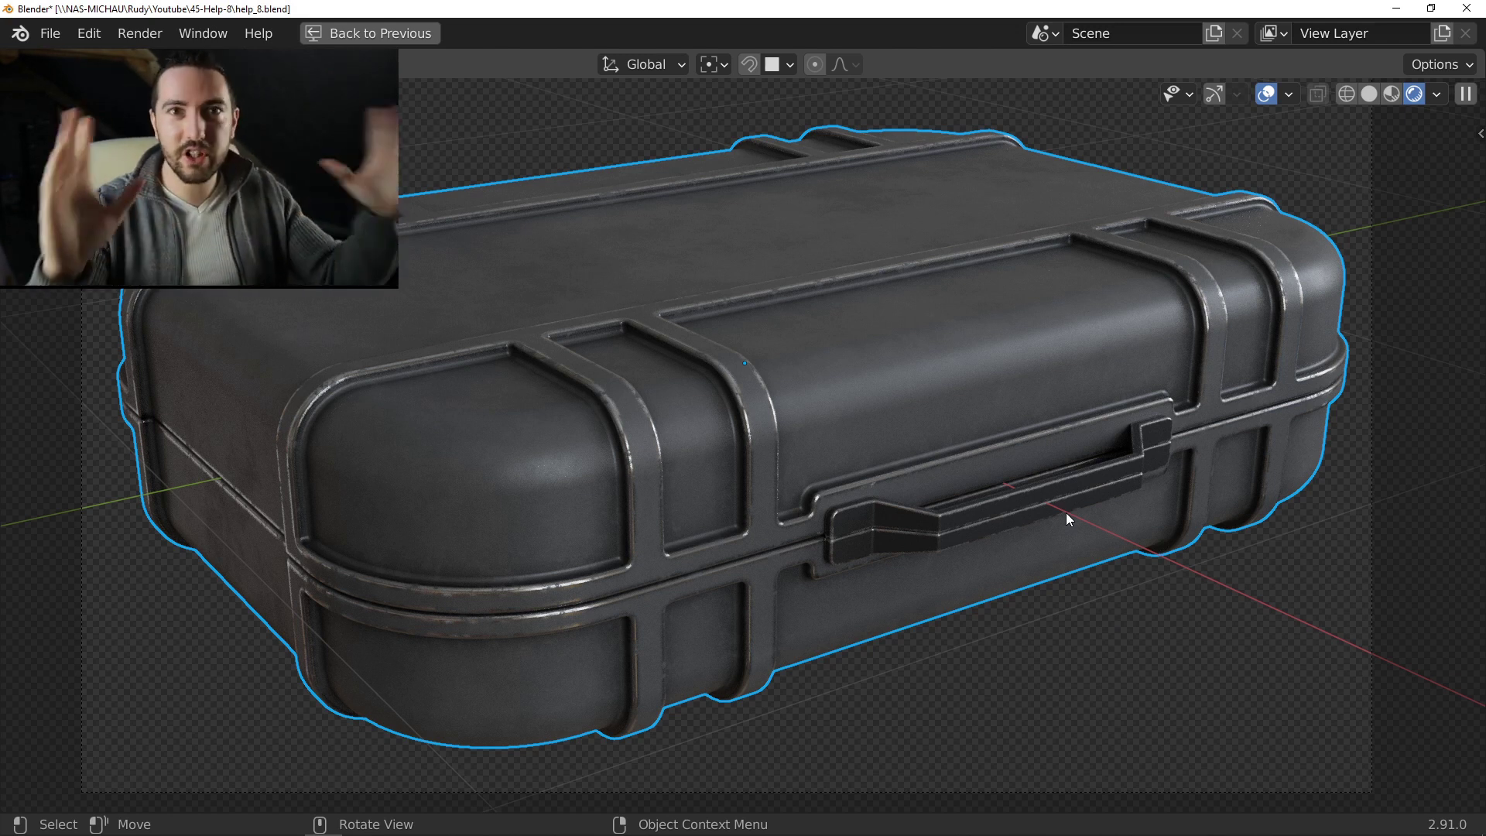
# - Switch the viewport to solid shading to see the suitcase in plain grey
pyautogui.press('z')
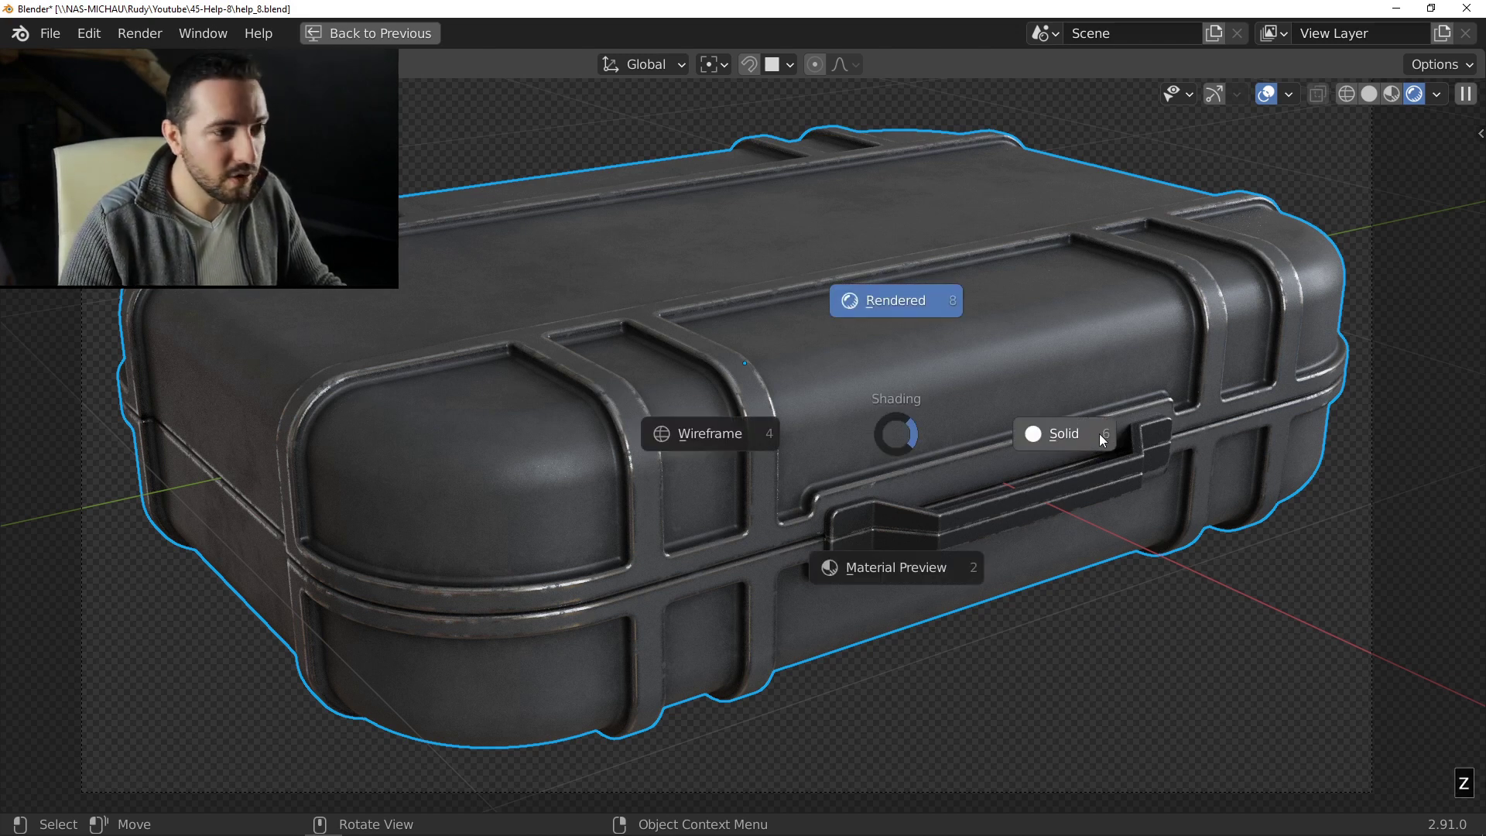
pyautogui.click(1100, 435)
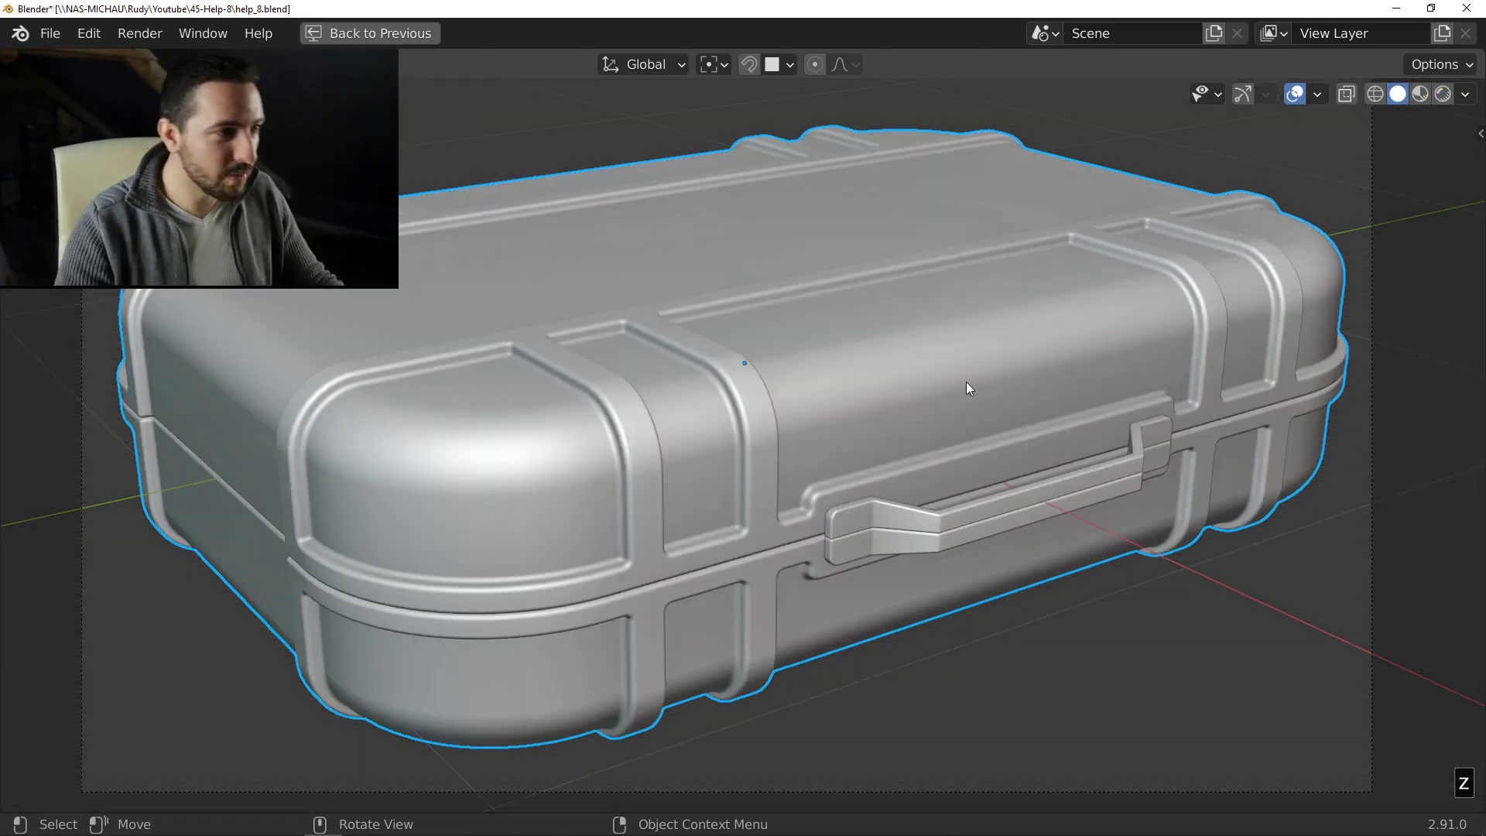
pyautogui.moveTo(936, 334); pyautogui.dragTo(928, 341, button='middle')
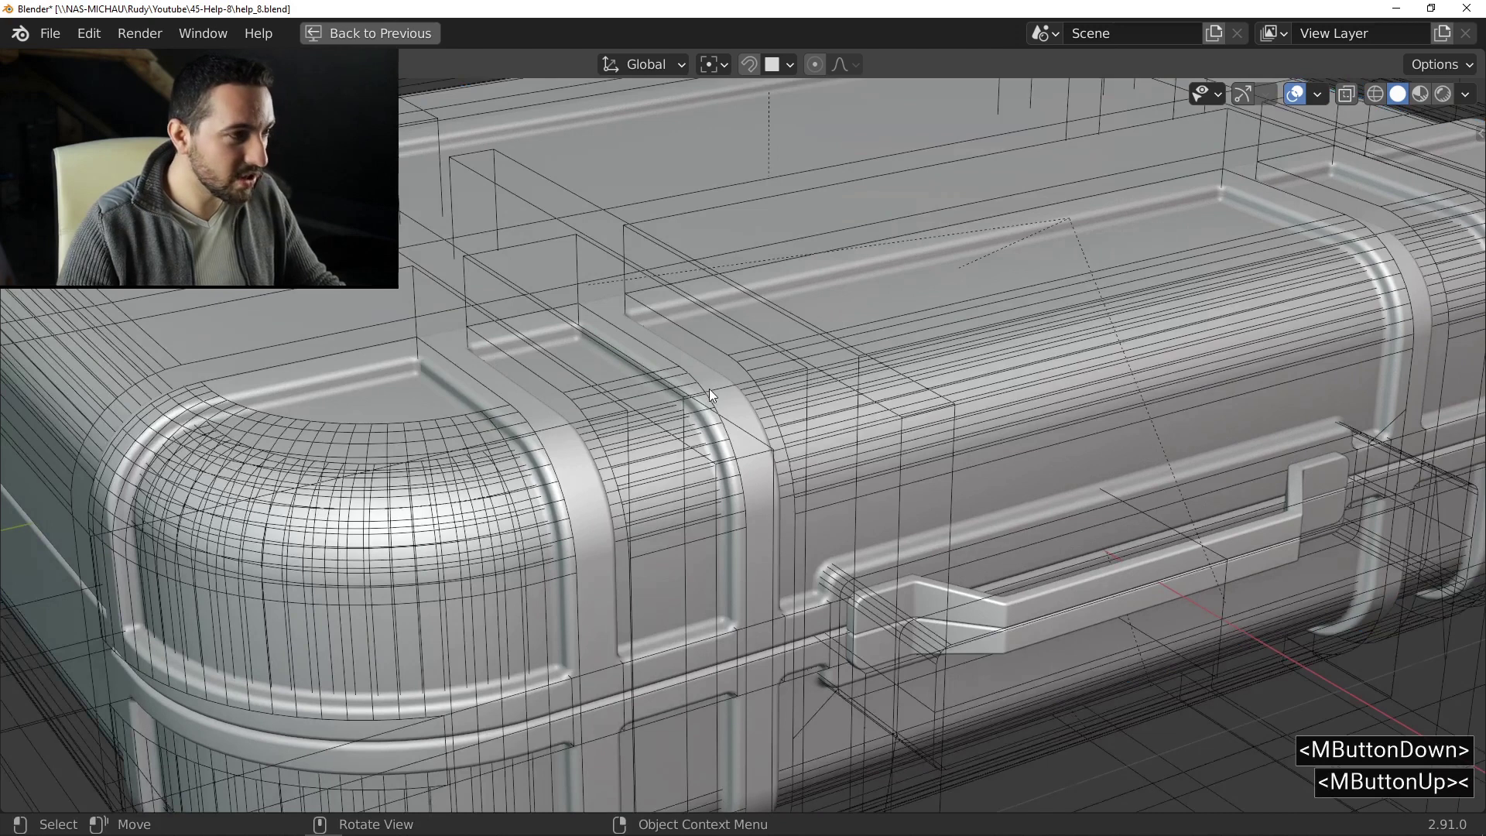
pyautogui.scroll(-2, 777, 399)
# - Select the boolean cutter boxes and slide them further along the X axis
pyautogui.click(791, 401)
pyautogui.moveTo(791, 401); pyautogui.dragTo(797, 412, button='middle')
pyautogui.press('g')
pyautogui.press('x')
pyautogui.press('x')
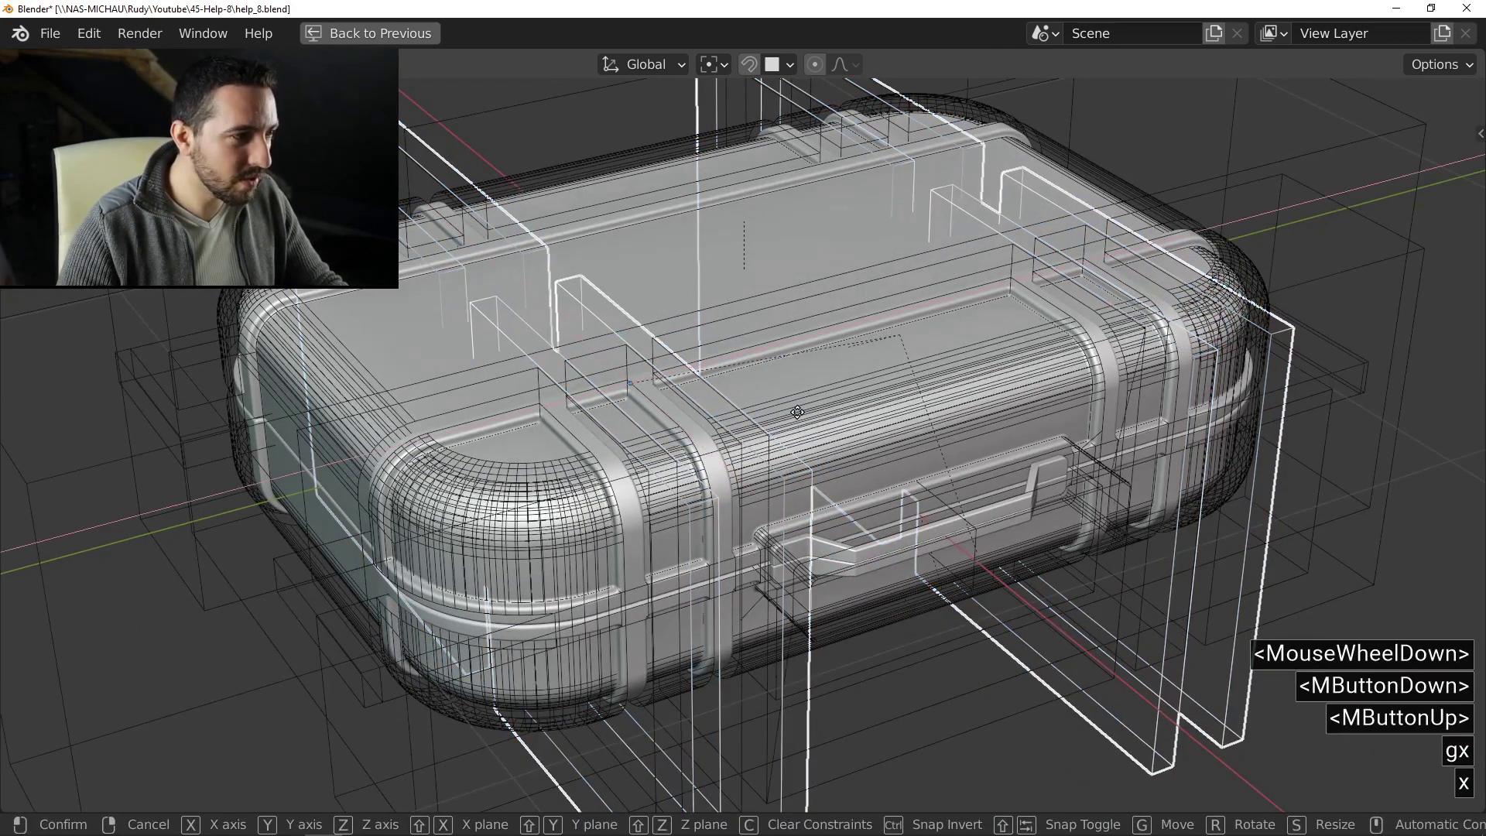
pyautogui.click(785, 431)
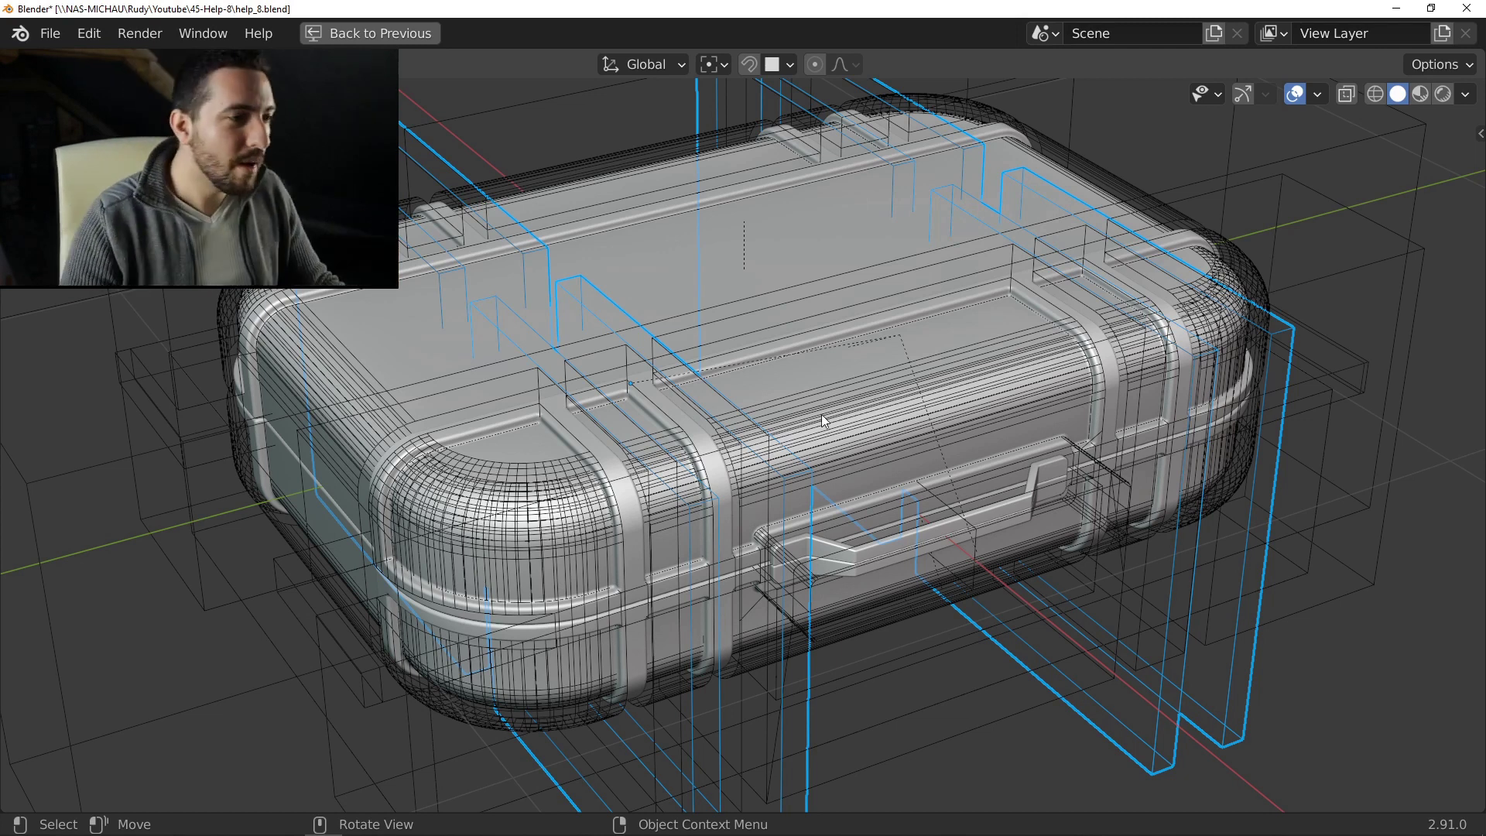
pyautogui.middleClick(821, 420)
pyautogui.press('z')
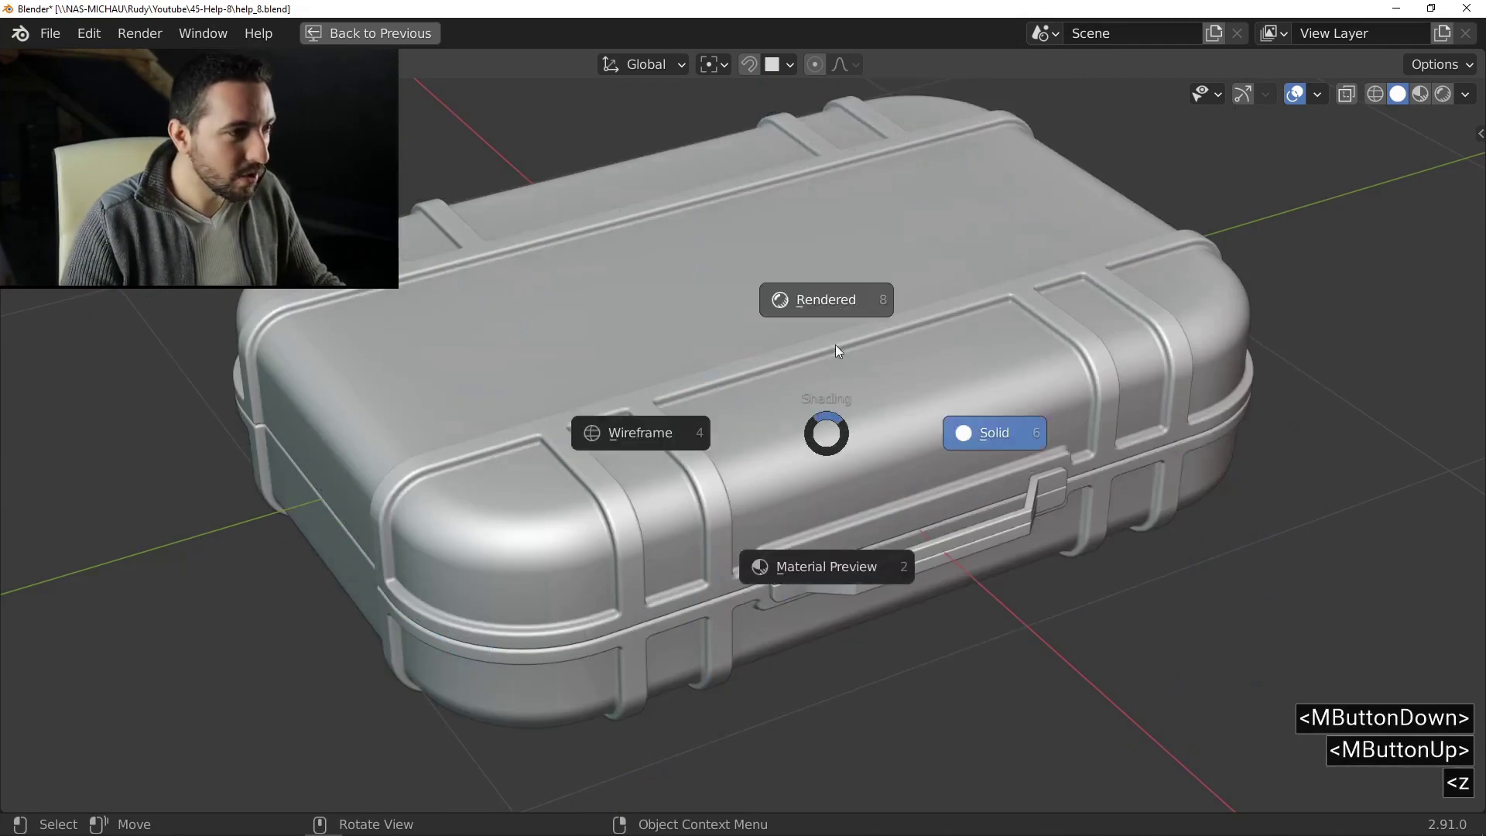
pyautogui.click(843, 300)
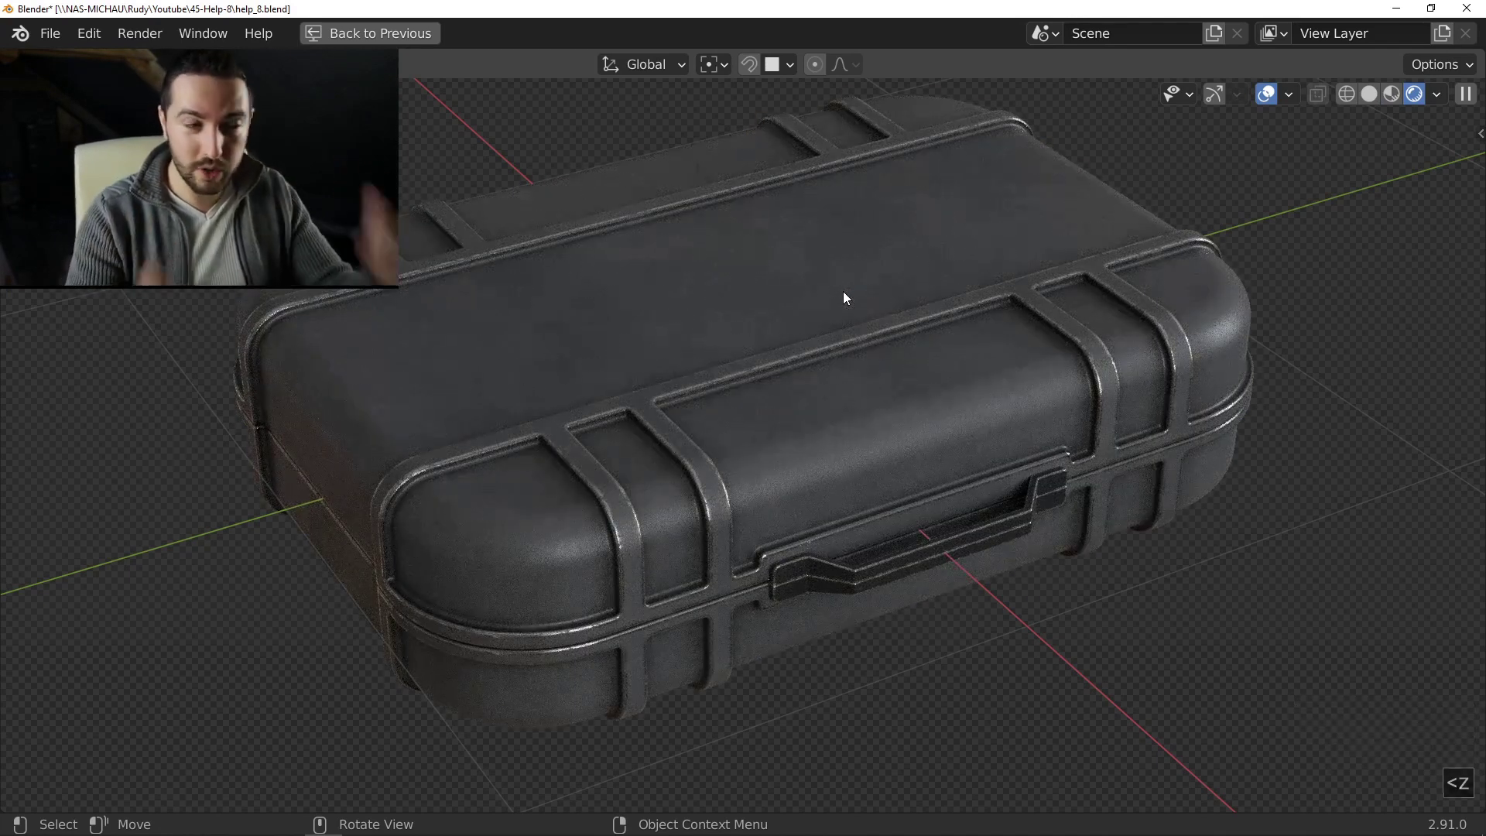
pyautogui.moveTo(843, 297); pyautogui.dragTo(880, 250, button='middle')
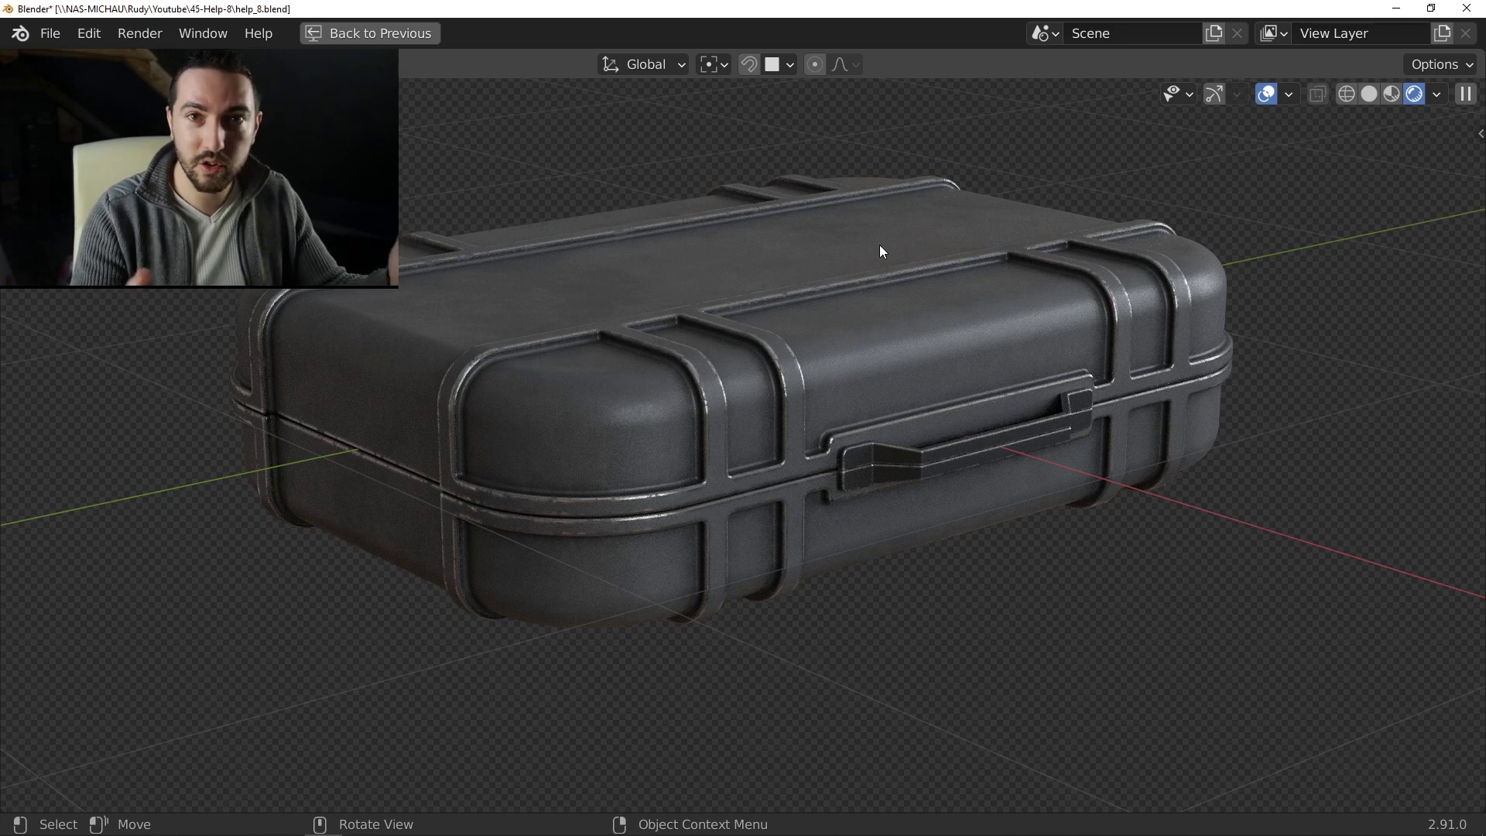
pyautogui.press('z')
# - Select the suitcase body and start a Fluent Slice cut with a snapping grid on the front
pyautogui.moveTo(1063, 236); pyautogui.dragTo(995, 306, button='middle')
pyautogui.keyDown('ctrl'); pyautogui.moveTo(994, 305); pyautogui.dragTo(864, 379, button='middle'); pyautogui.keyUp('ctrl')
pyautogui.click(861, 407)
pyautogui.press('f')
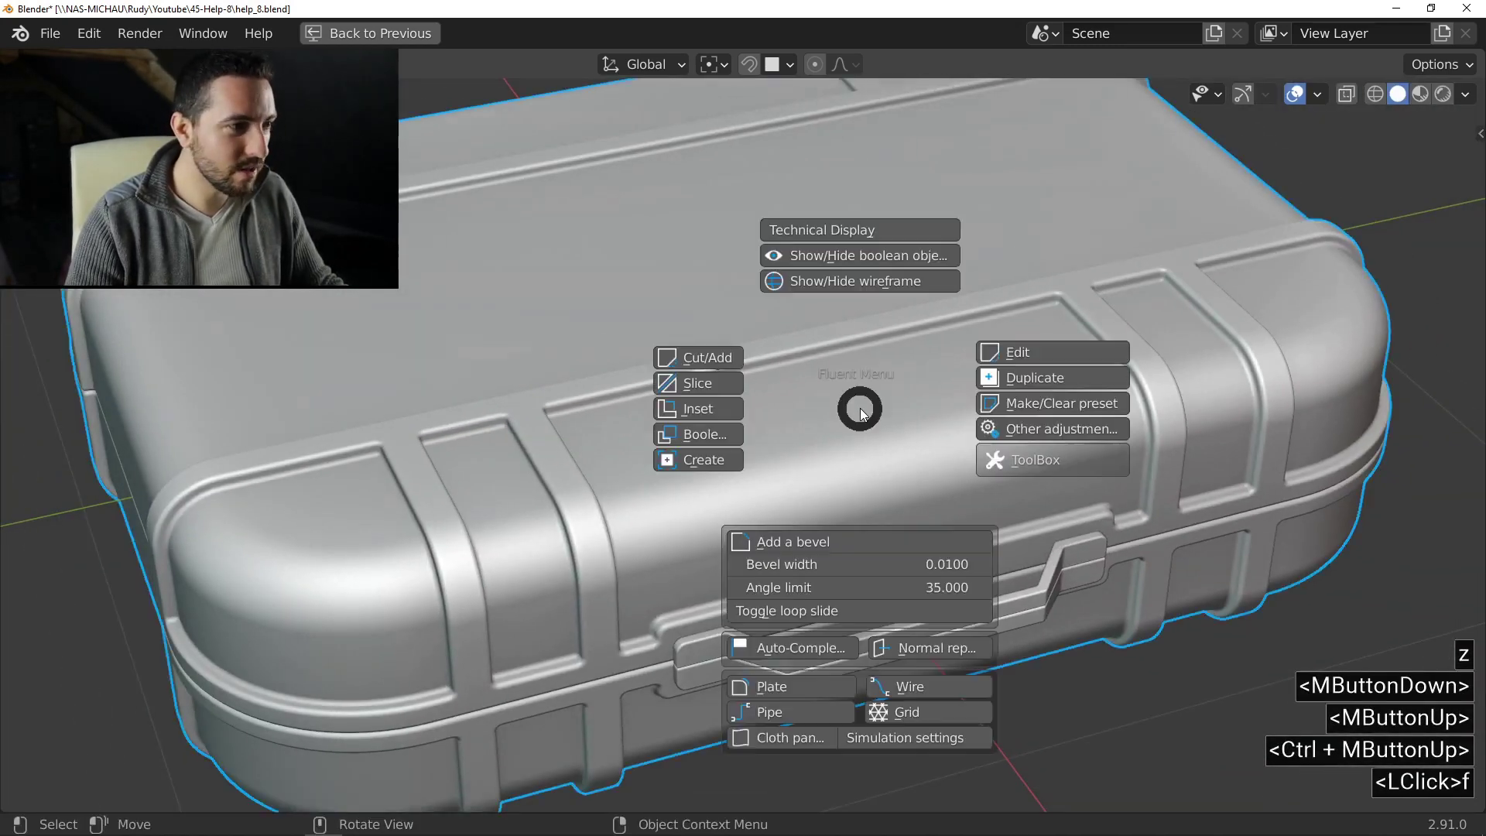
pyautogui.click(705, 383)
pyautogui.rightClick(824, 407)
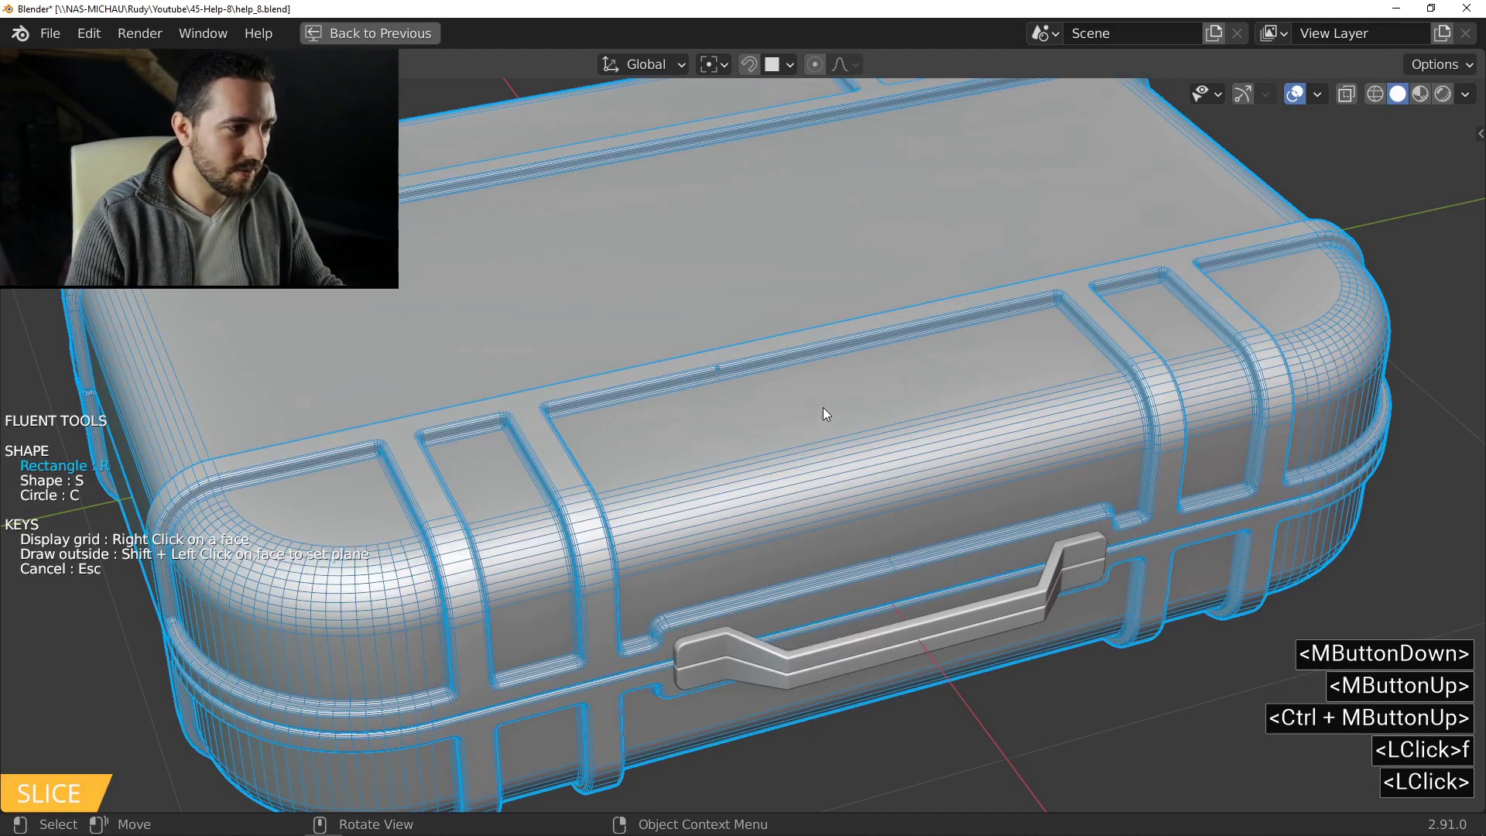
pyautogui.keyDown('shift'); pyautogui.moveTo(816, 403); pyautogui.dragTo(762, 396, button='middle'); pyautogui.keyUp('shift')
pyautogui.moveTo(761, 396); pyautogui.dragTo(773, 419, button='middle')
# - Draw the rectangular panel above the handle, confirm its depth, and mirror it to the lower half
pyautogui.click(740, 446)
pyautogui.keyDown('shift'); pyautogui.click(474, 436); pyautogui.keyUp('shift')
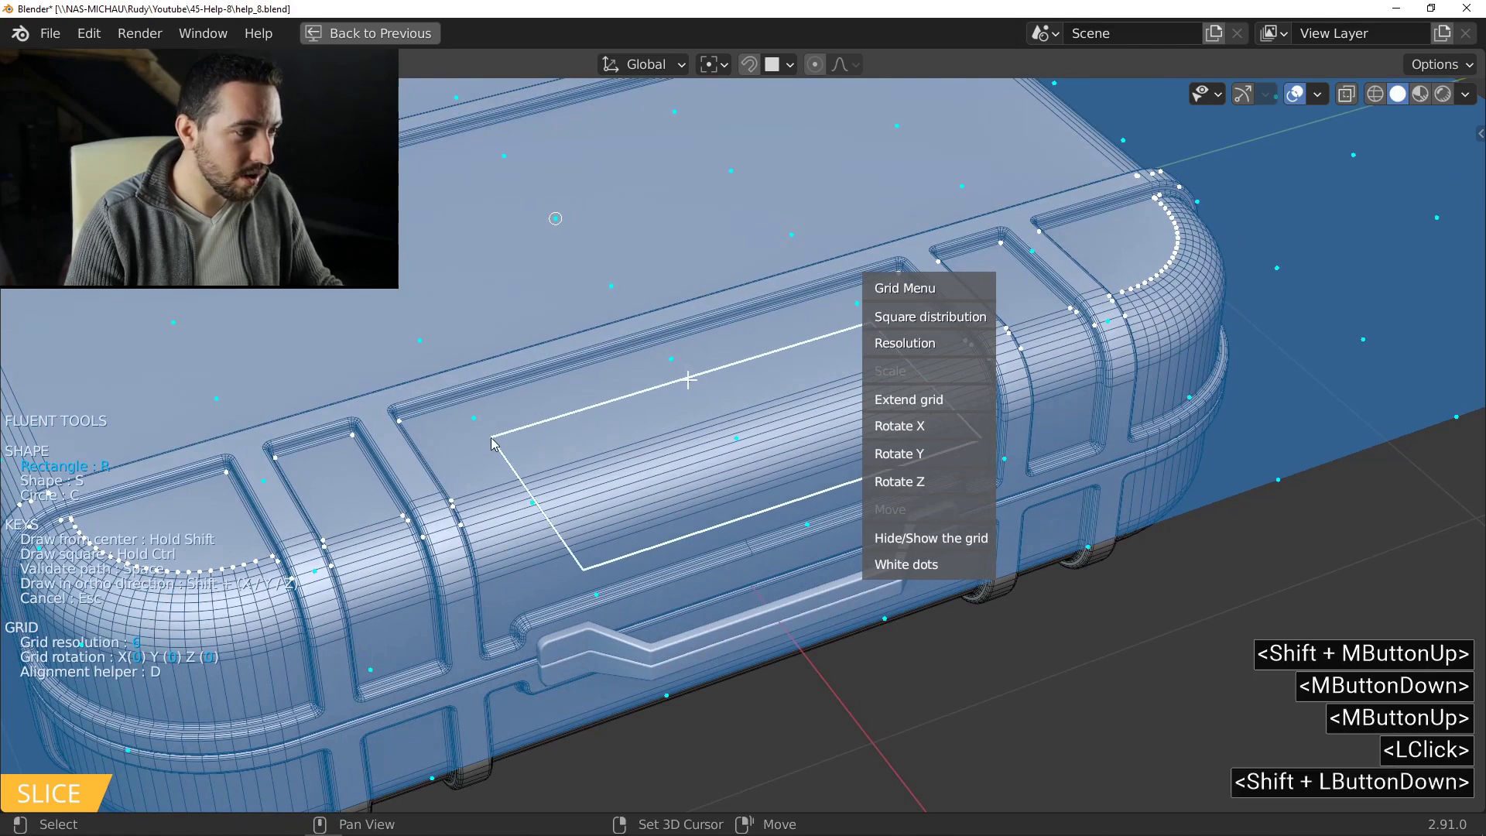
pyautogui.click(455, 434)
pyautogui.click(825, 405)
pyautogui.keyDown('shift'); pyautogui.click(571, 464); pyautogui.keyUp('shift')
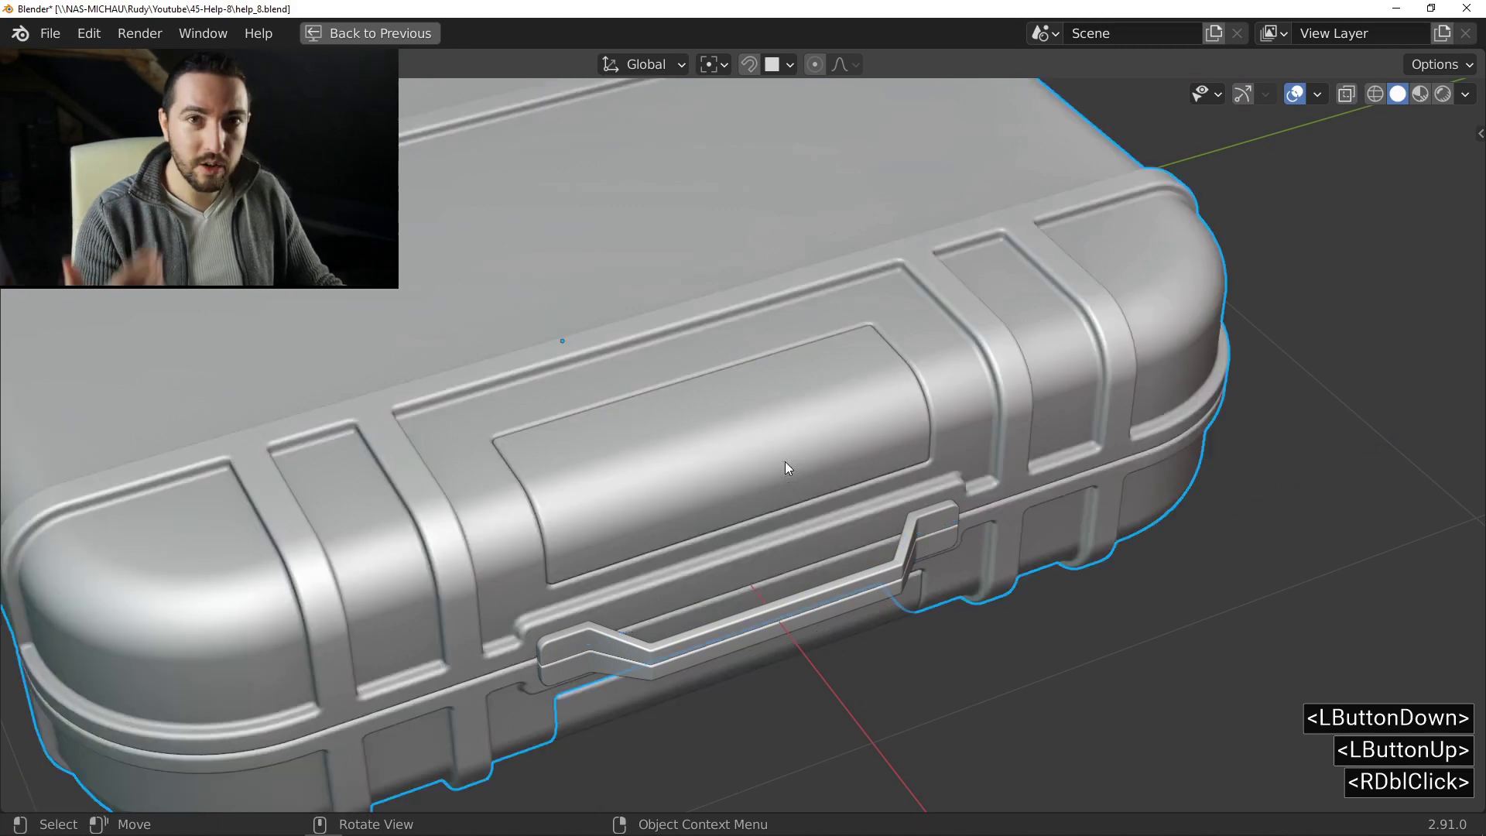
# - Switch to rendered shading and orbit to inspect the new panel's worn metal edges
pyautogui.press('z')
pyautogui.click(806, 337)
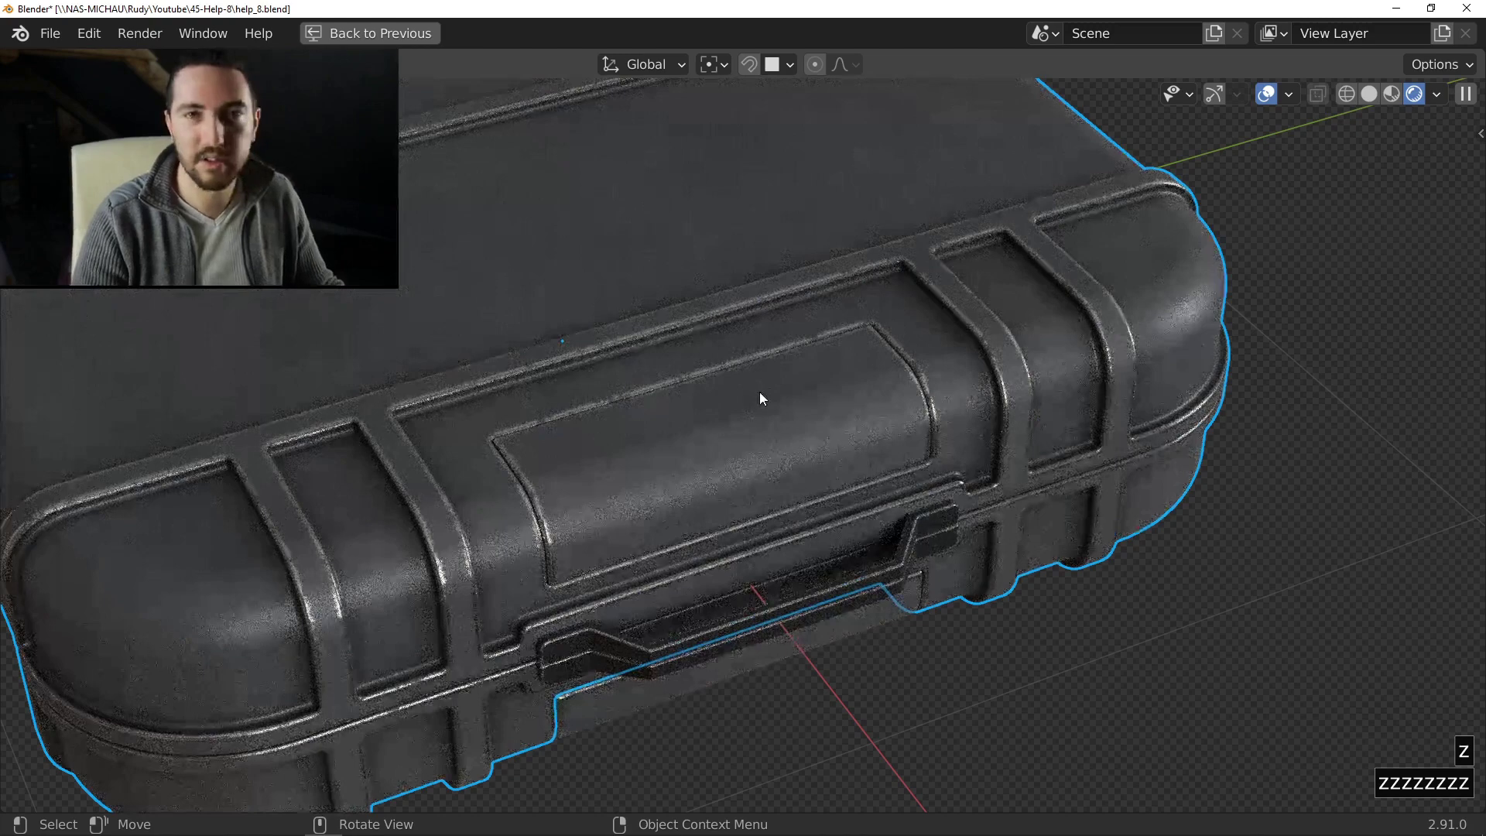
pyautogui.moveTo(755, 392); pyautogui.dragTo(767, 309, button='middle')
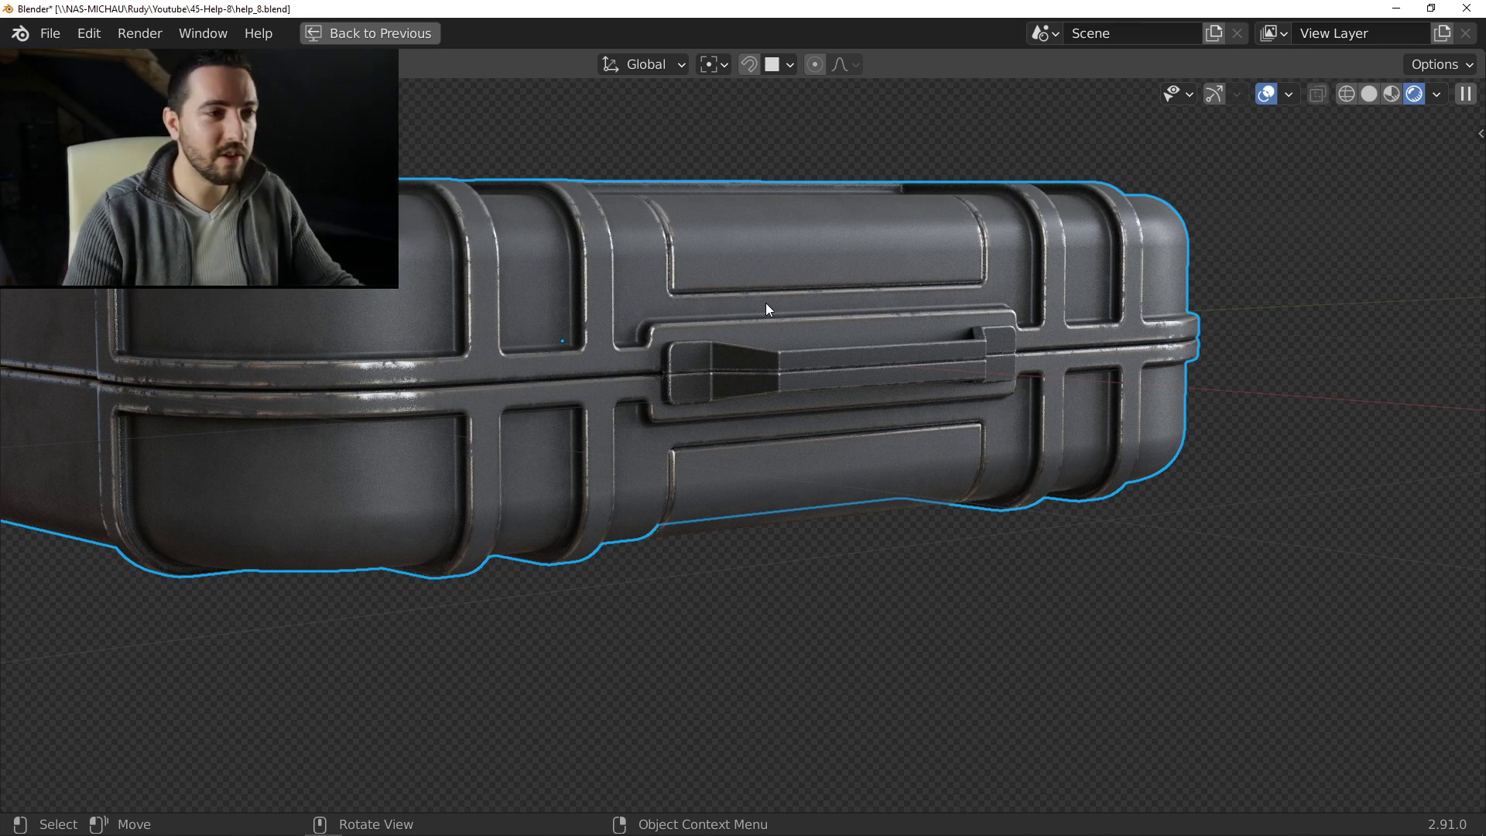
pyautogui.moveTo(766, 308); pyautogui.dragTo(716, 335, button='middle')
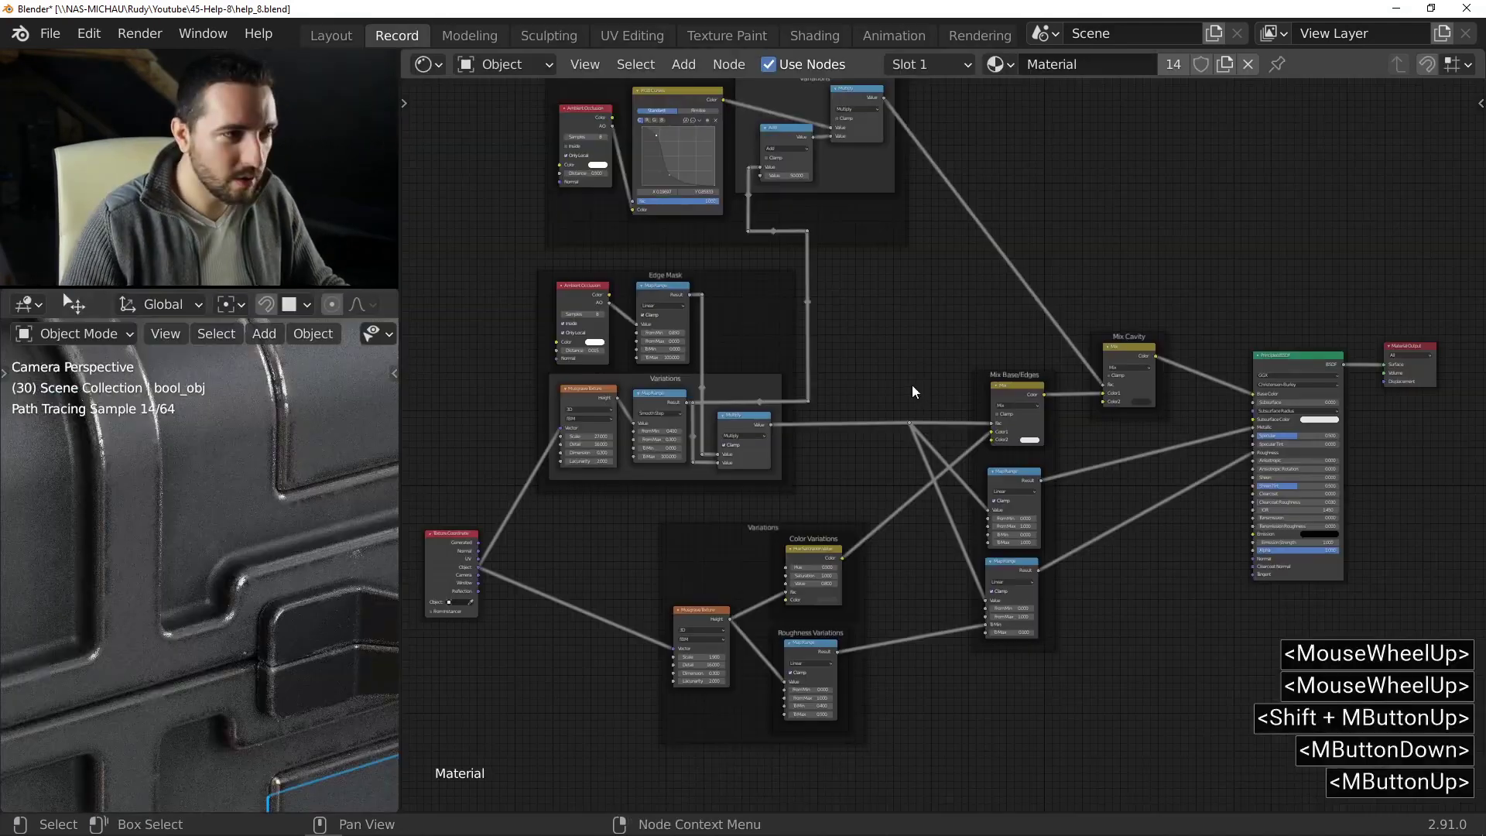
# - Pan and zoom the shader editor to frame the Principled BSDF, Mix Cavity and Mix Base/Edges nodes
pyautogui.moveTo(912, 384); pyautogui.dragTo(938, 421, button='middle')
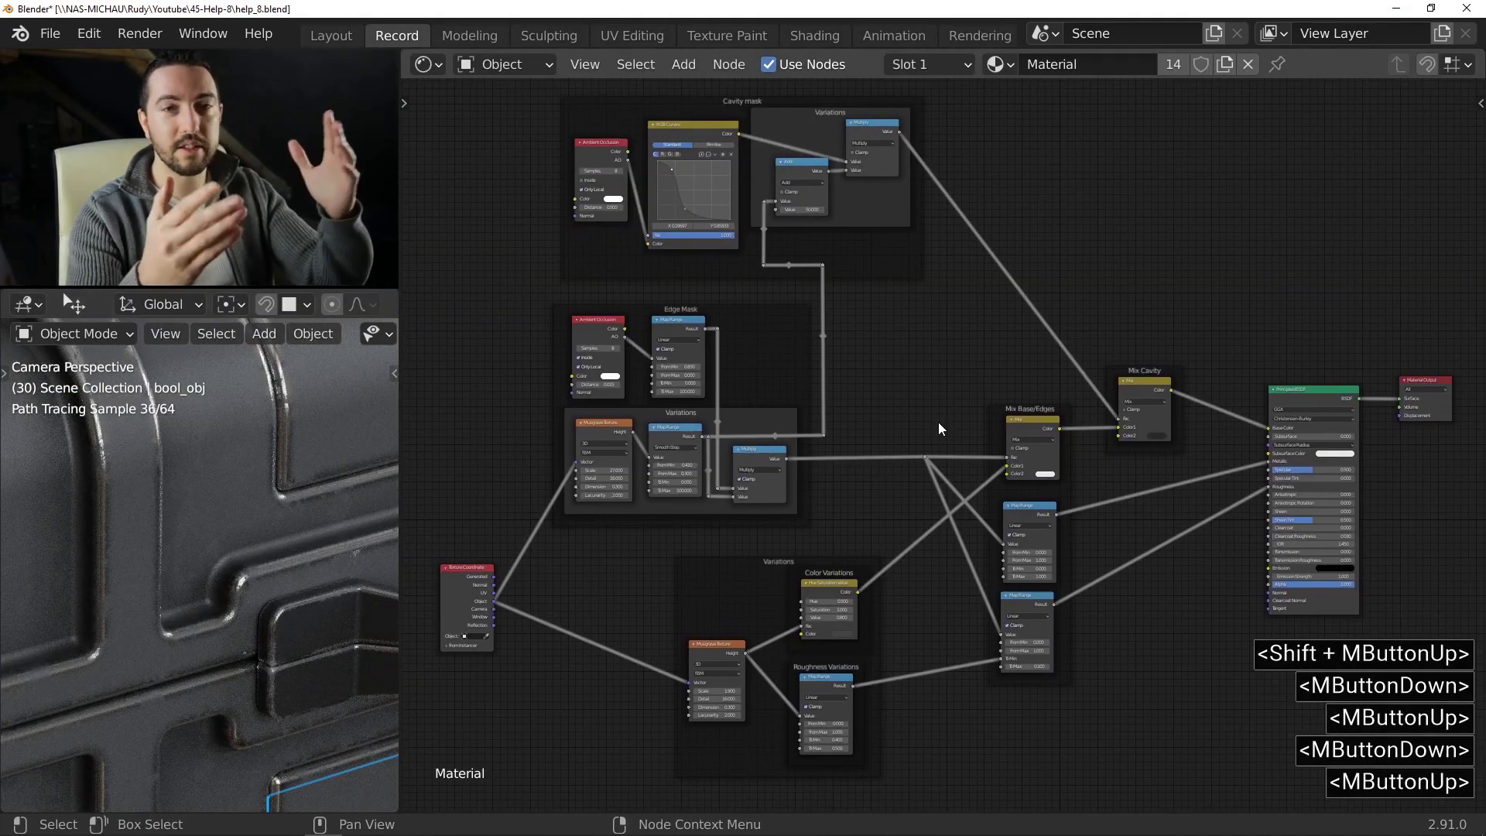
pyautogui.scroll(2, 944, 424)
pyautogui.moveTo(944, 424); pyautogui.dragTo(851, 530, button='middle')
pyautogui.scroll(5, 1003, 391)
pyautogui.moveTo(1002, 390); pyautogui.dragTo(967, 339, button='middle')
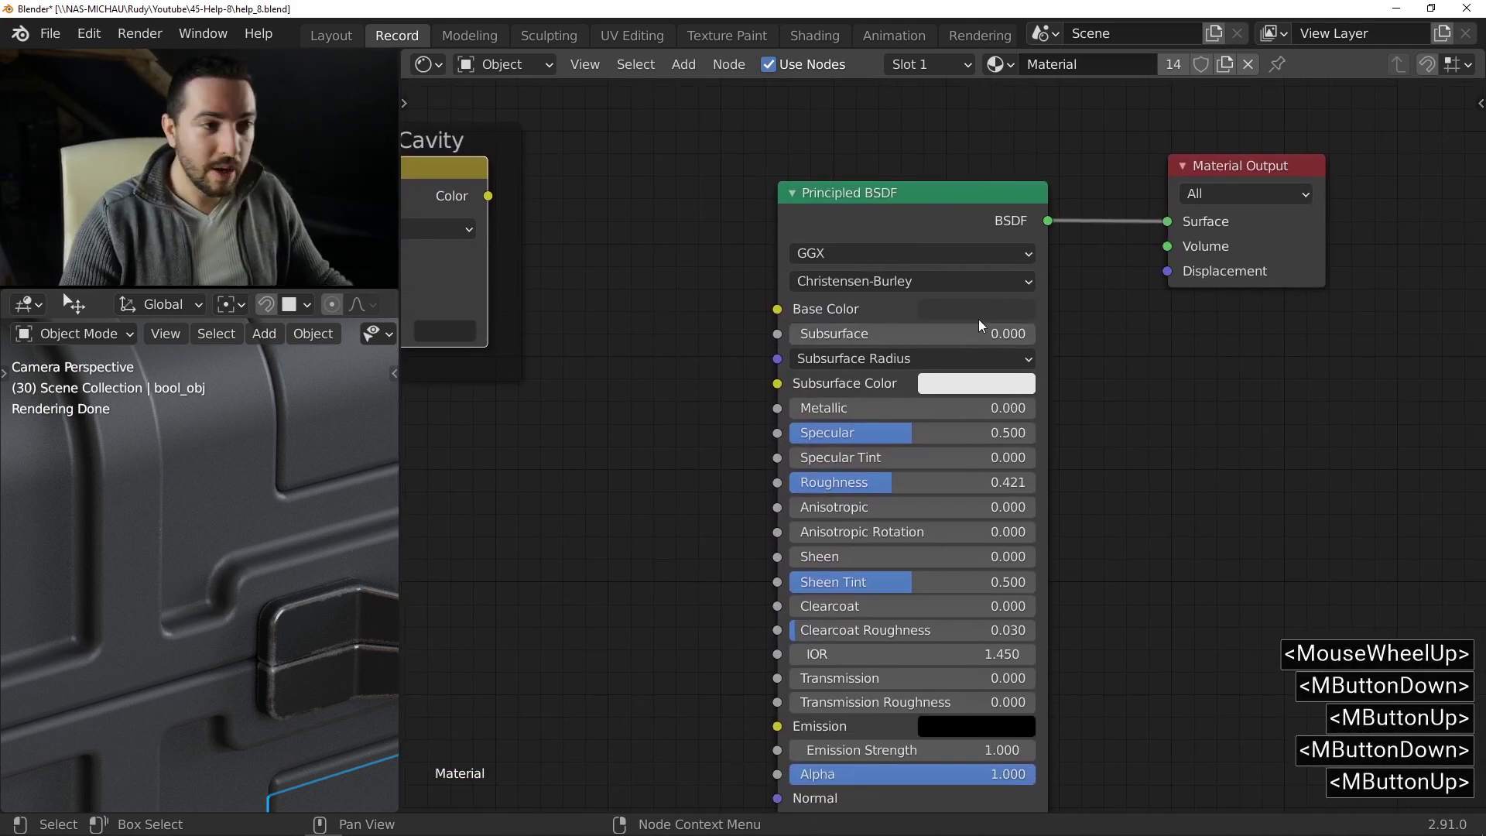
pyautogui.scroll(-5, 232, 538)
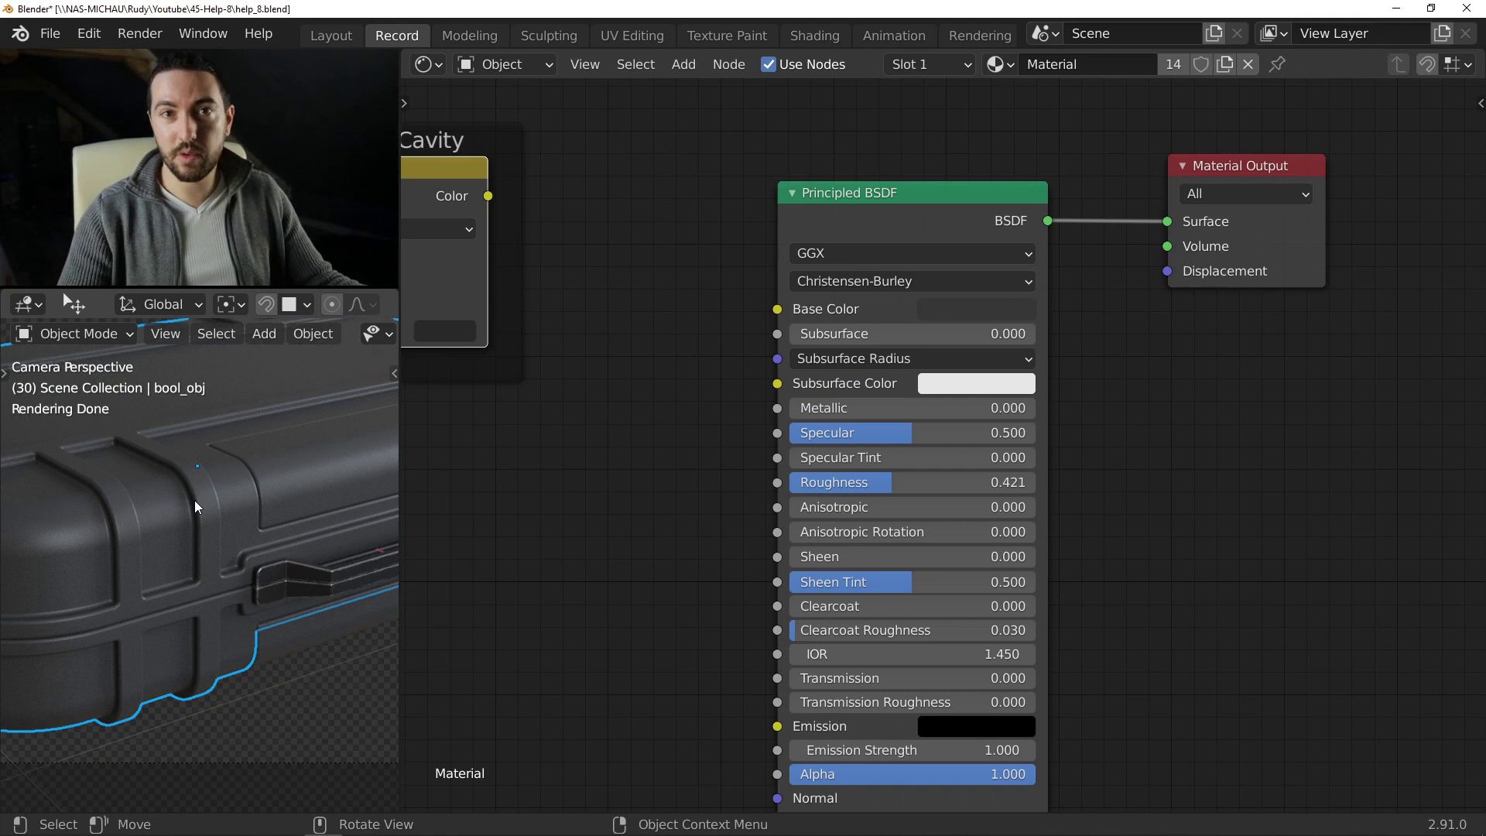
pyautogui.moveTo(662, 435); pyautogui.dragTo(1085, 454, button='middle')
pyautogui.scroll(-4, 1025, 435)
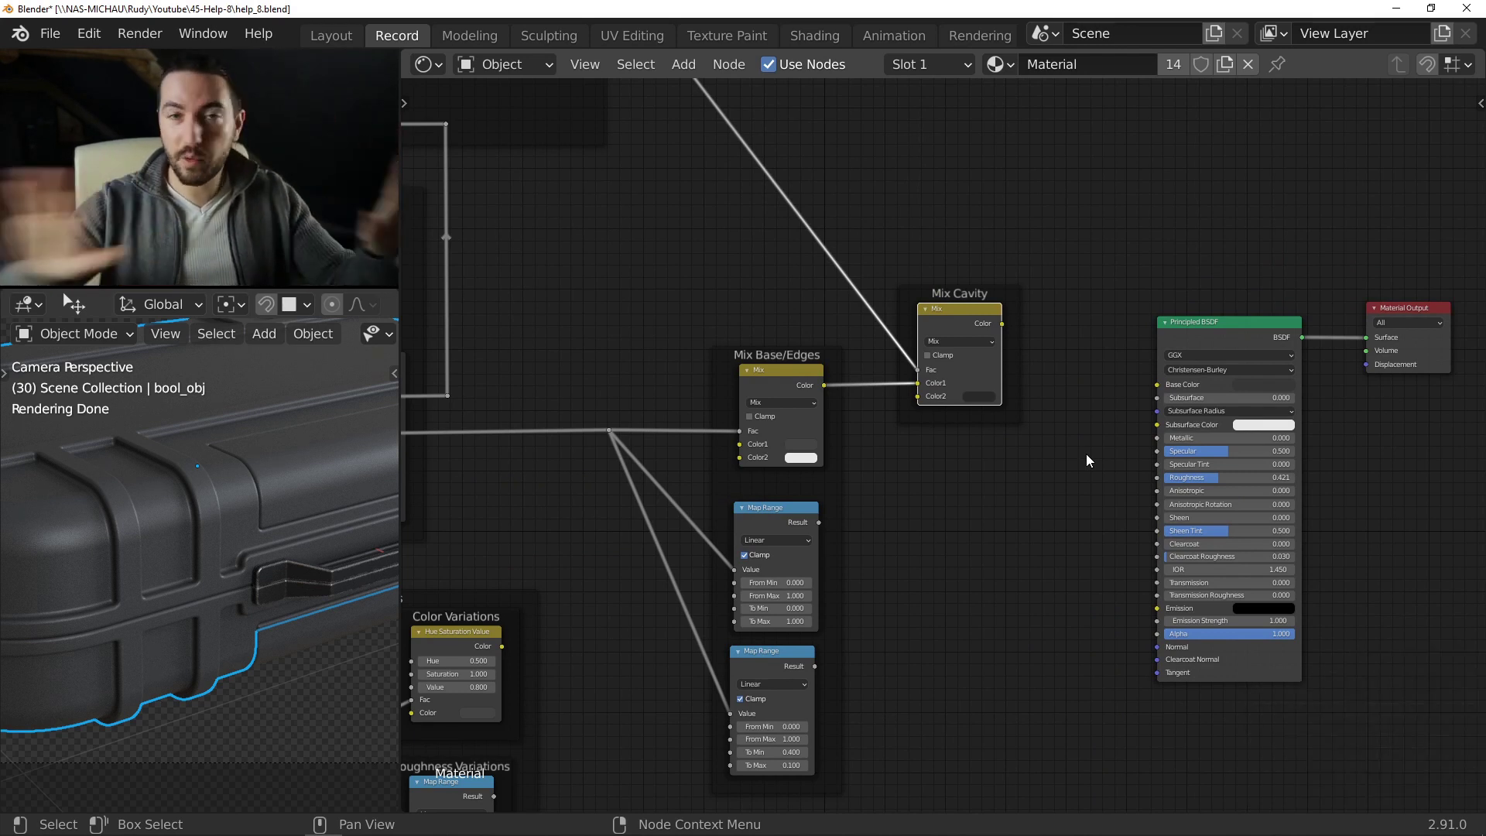
# - Preview the Edge Mask group's Ambient Occlusion output on the suitcase
pyautogui.moveTo(1085, 453); pyautogui.dragTo(1316, 503, button='middle')
pyautogui.moveTo(865, 360); pyautogui.dragTo(791, 421, button='middle')
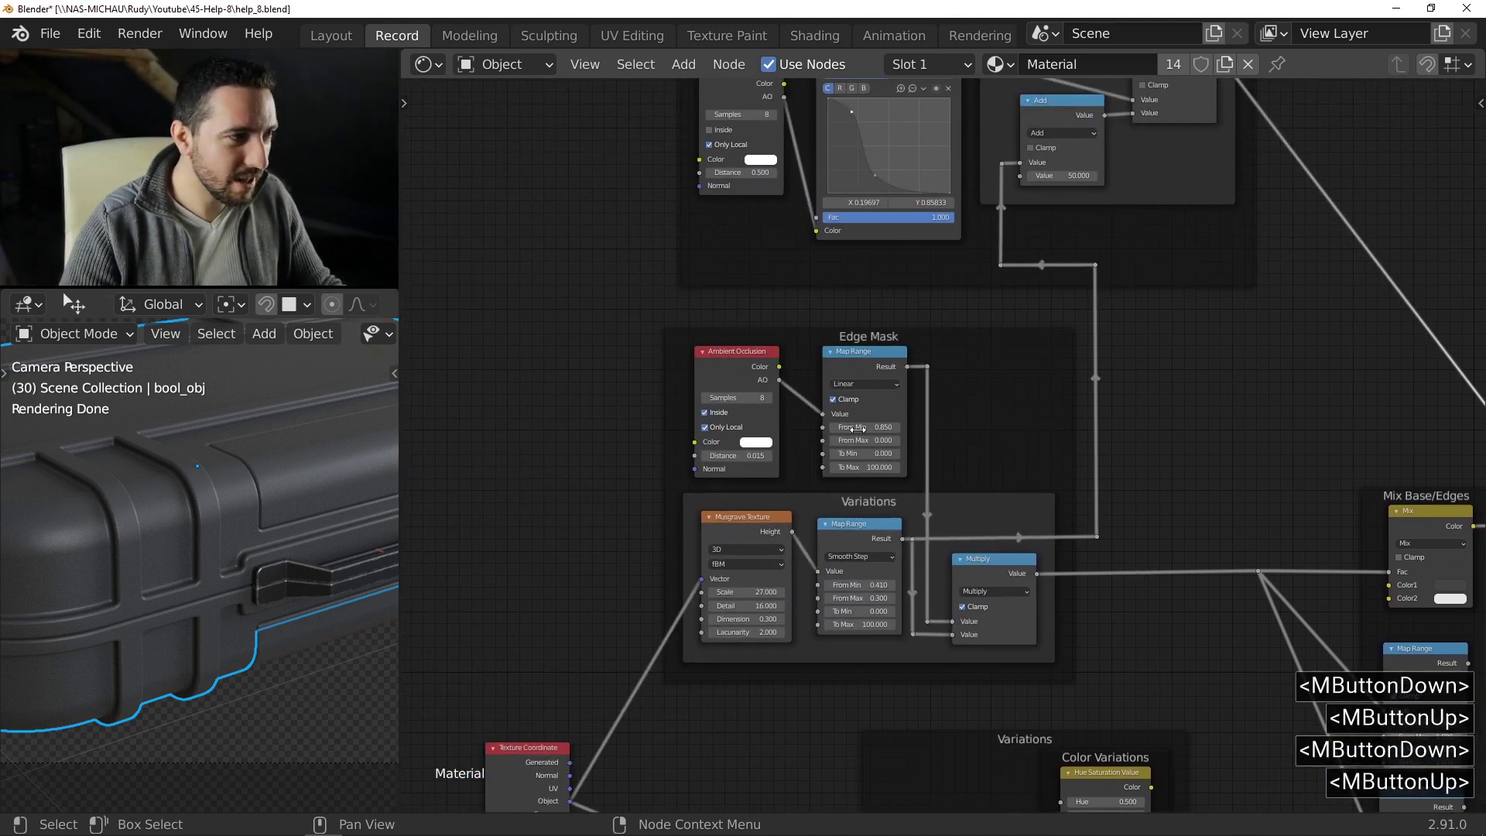
pyautogui.scroll(3, 773, 420)
pyautogui.moveTo(734, 324); pyautogui.dragTo(657, 278, button='middle')
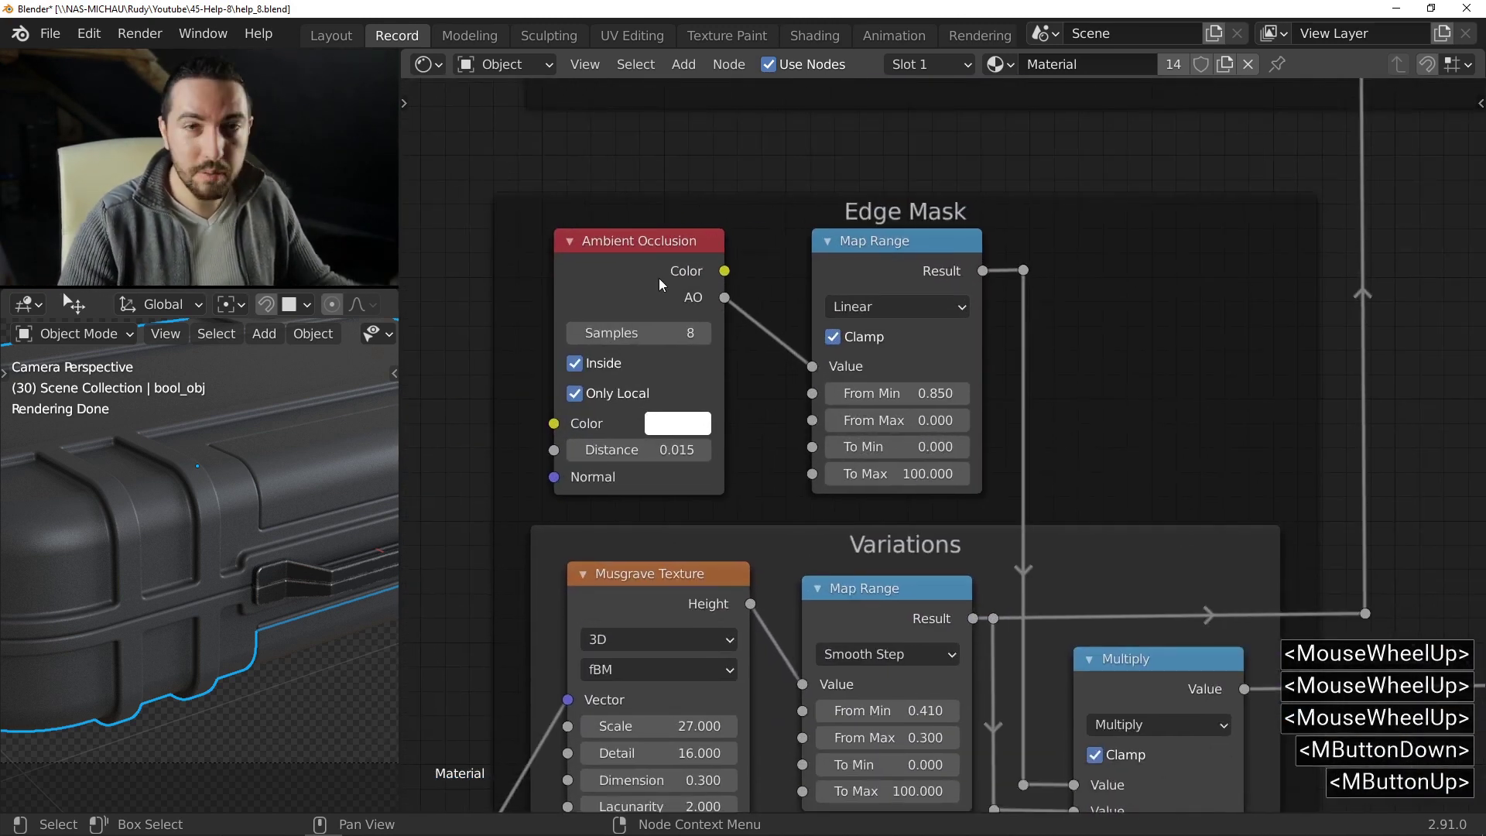
pyautogui.keyDown('ctrl'); pyautogui.keyDown('shift'); pyautogui.doubleClick(658, 278); pyautogui.keyUp('shift'); pyautogui.keyUp('ctrl')
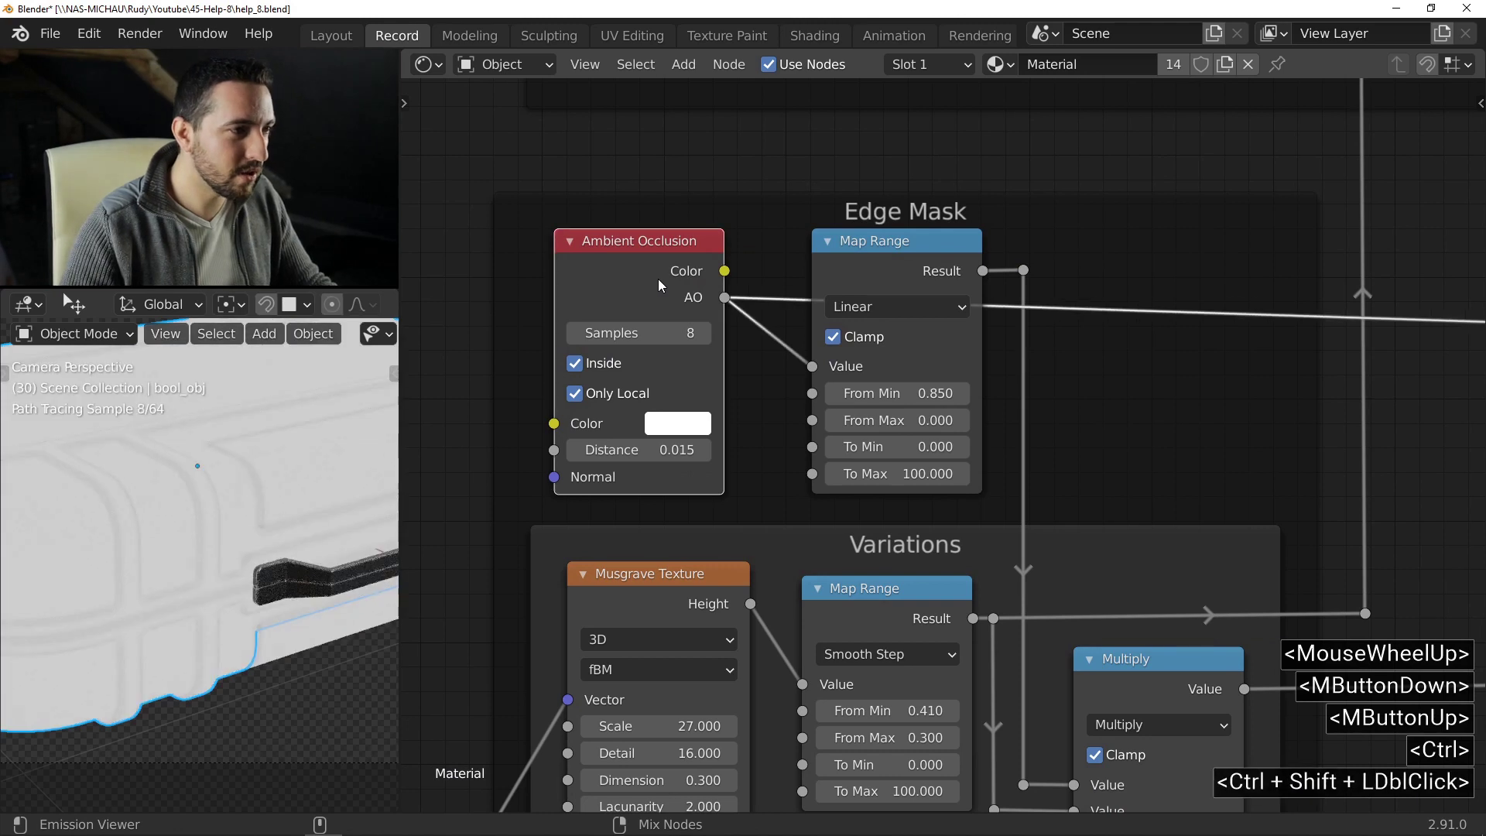
# - Preview the Edge Mask Map Range result as a black-and-white edge mask
pyautogui.scroll(5, 615, 360)
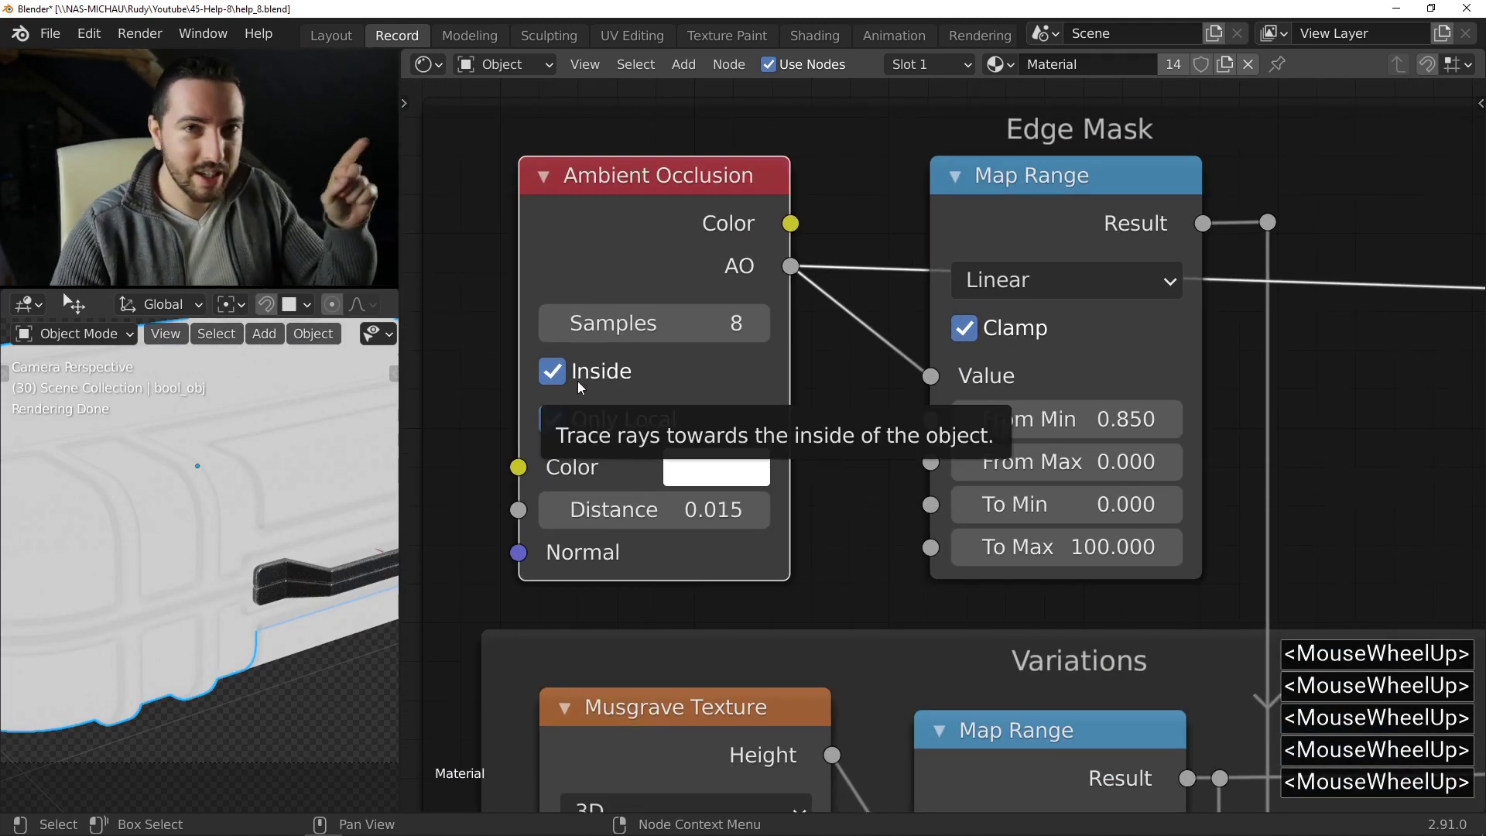
pyautogui.moveTo(578, 380); pyautogui.dragTo(568, 404, button='middle')
pyautogui.keyDown('ctrl'); pyautogui.keyDown('shift'); pyautogui.click(1099, 236); pyautogui.keyUp('shift'); pyautogui.keyUp('ctrl')
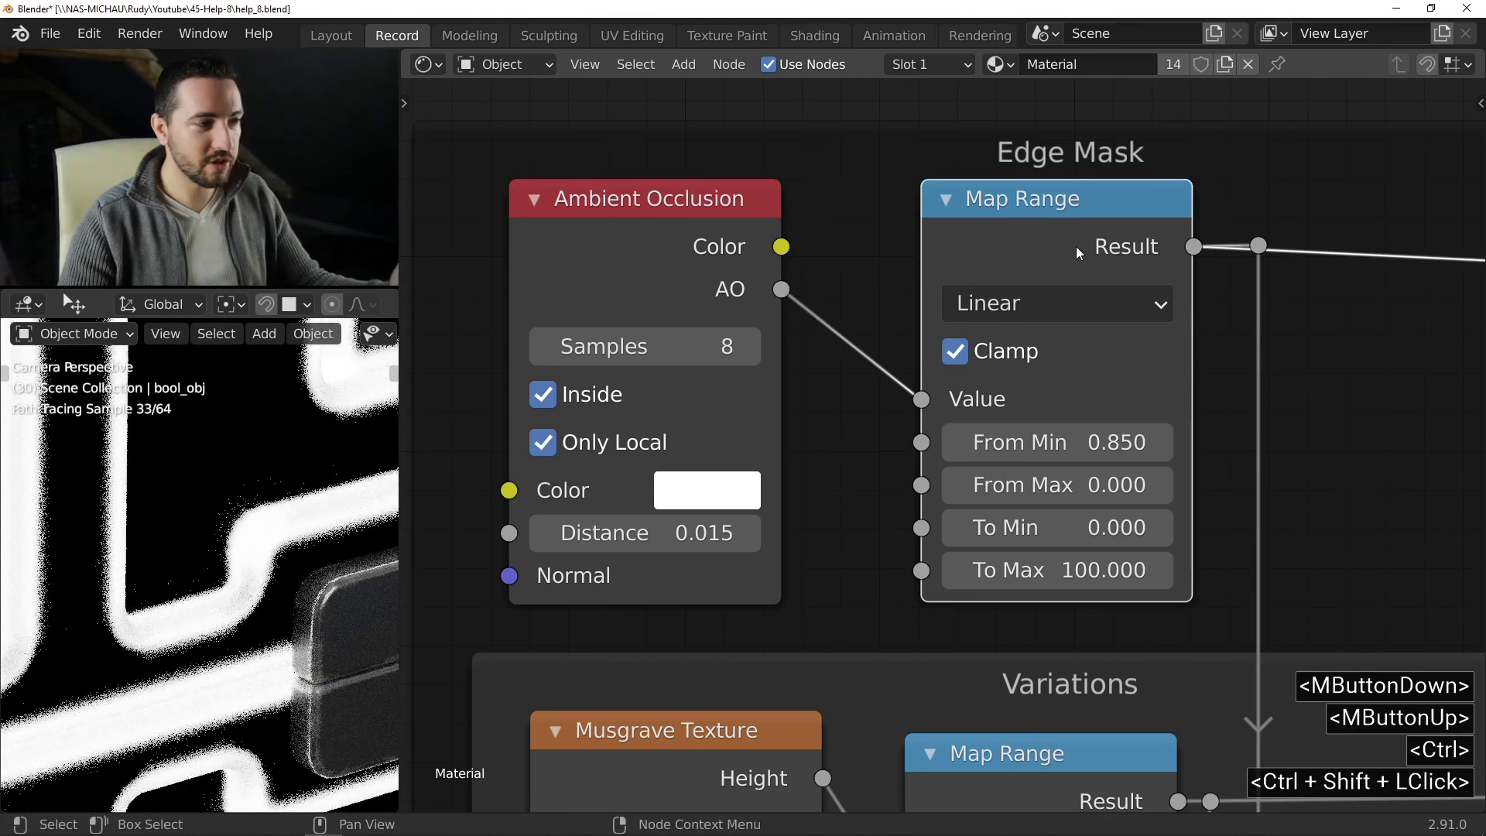
pyautogui.scroll(-1, 385, 485)
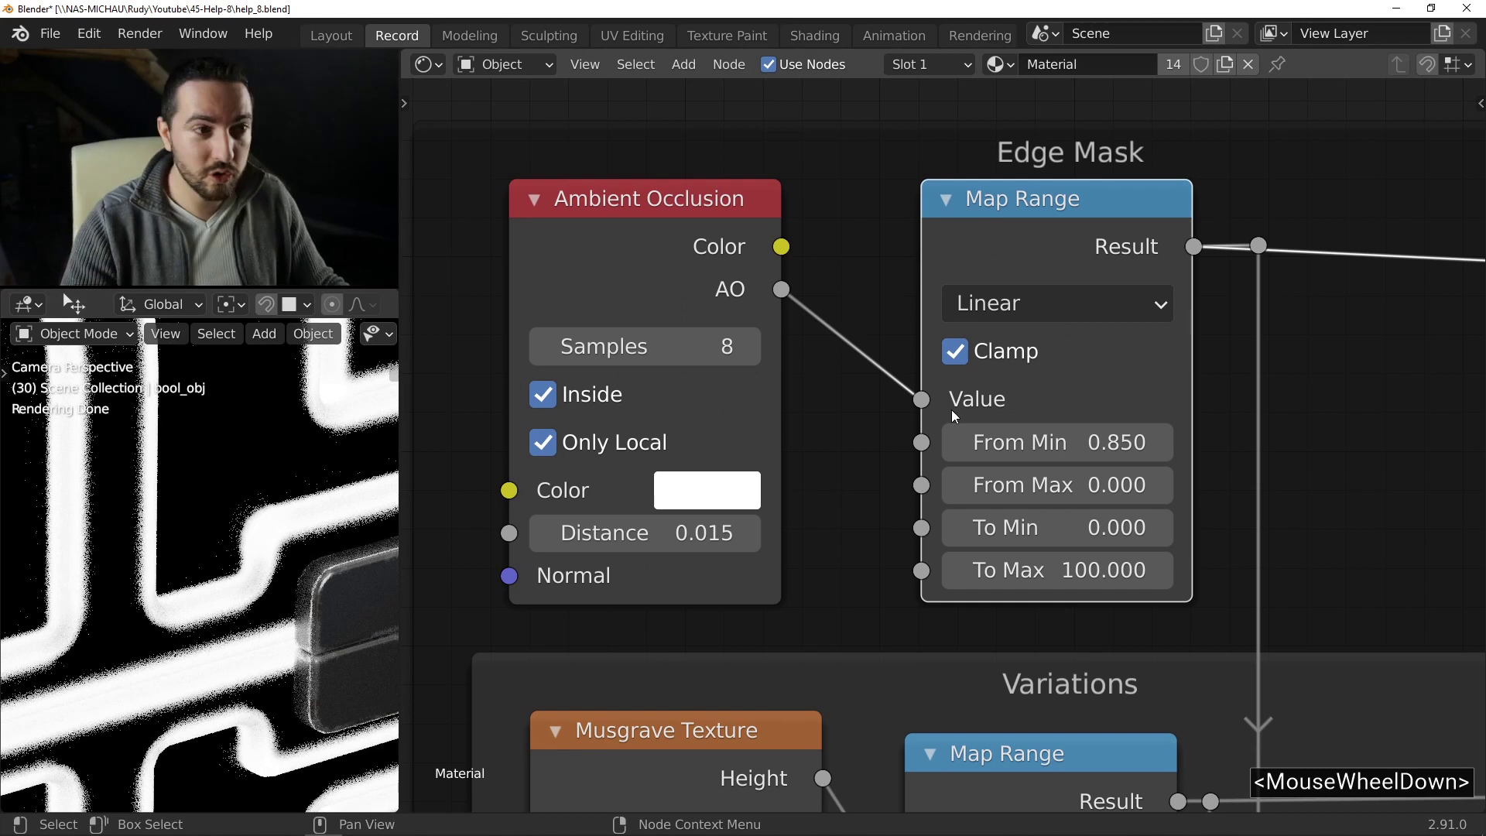
pyautogui.moveTo(1161, 524); pyautogui.dragTo(1025, 405, button='middle')
pyautogui.scroll(-5, 823, 402)
pyautogui.scroll(-1, 824, 402)
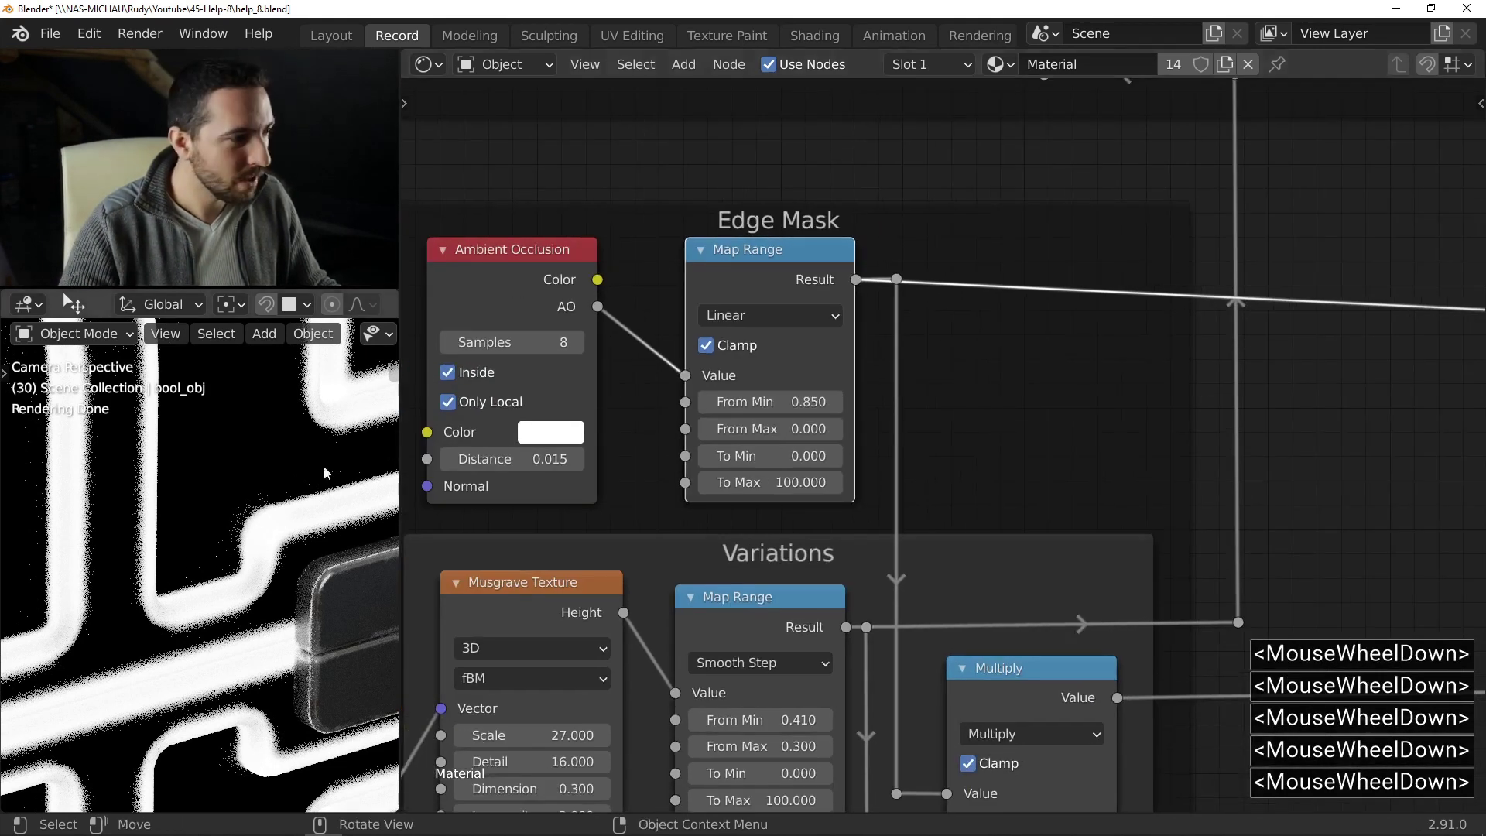
pyautogui.moveTo(904, 514); pyautogui.dragTo(442, 406, button='middle')
pyautogui.scroll(-4, 442, 405)
# - Link the Edge Mask result into Mix Base/Edges and preview its dark grey output with light edges
pyautogui.moveTo(1154, 500); pyautogui.dragTo(943, 461, button='middle')
pyautogui.scroll(-3, 943, 461)
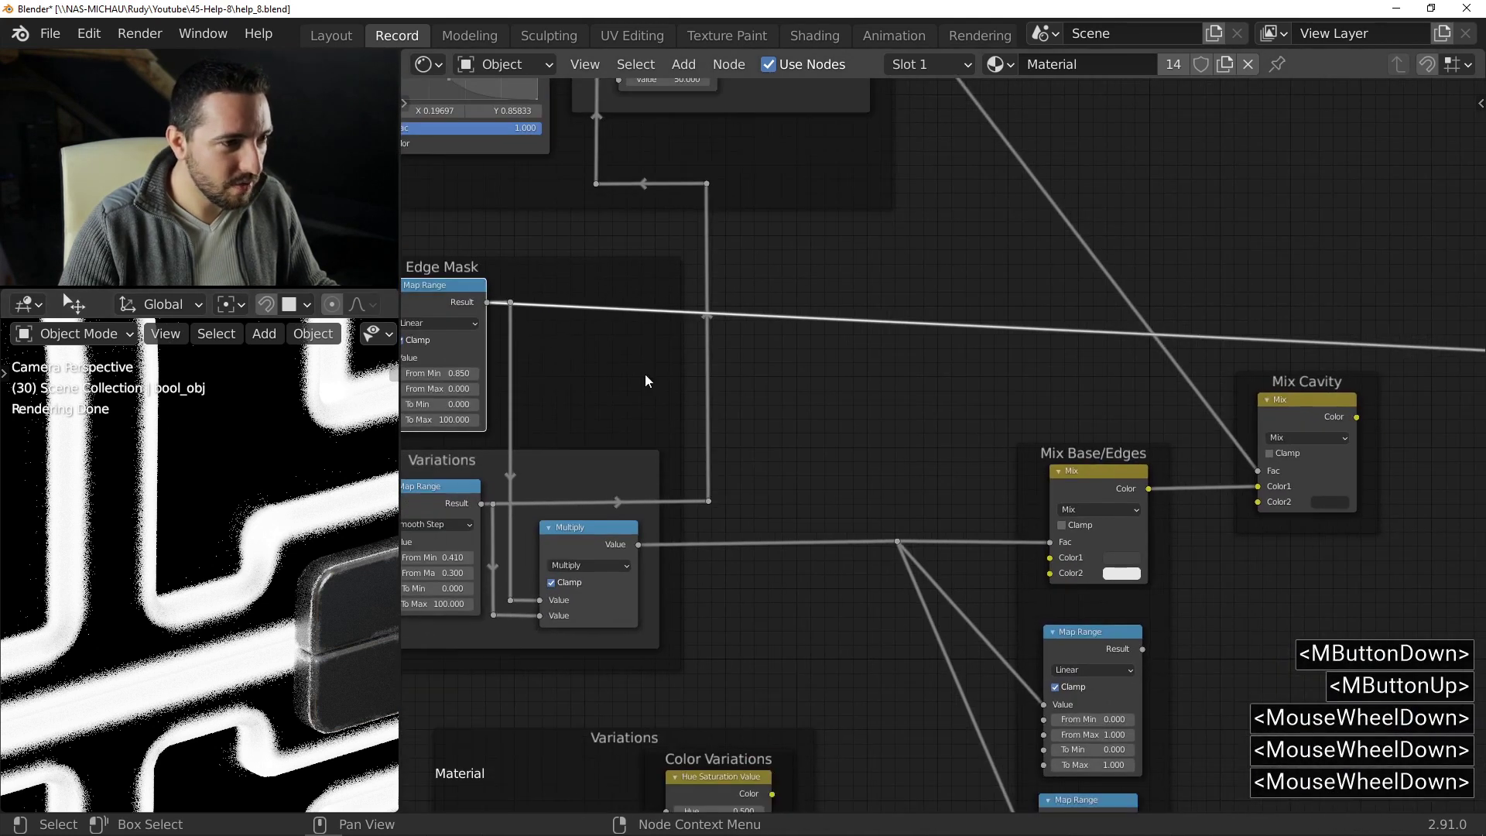
pyautogui.moveTo(510, 303); pyautogui.dragTo(898, 541)
pyautogui.scroll(4, 1178, 561)
pyautogui.scroll(3, 1161, 534)
pyautogui.moveTo(1148, 504); pyautogui.dragTo(926, 404, button='middle')
pyautogui.keyDown('ctrl'); pyautogui.keyDown('shift'); pyautogui.click(890, 379); pyautogui.keyUp('shift'); pyautogui.keyUp('ctrl')
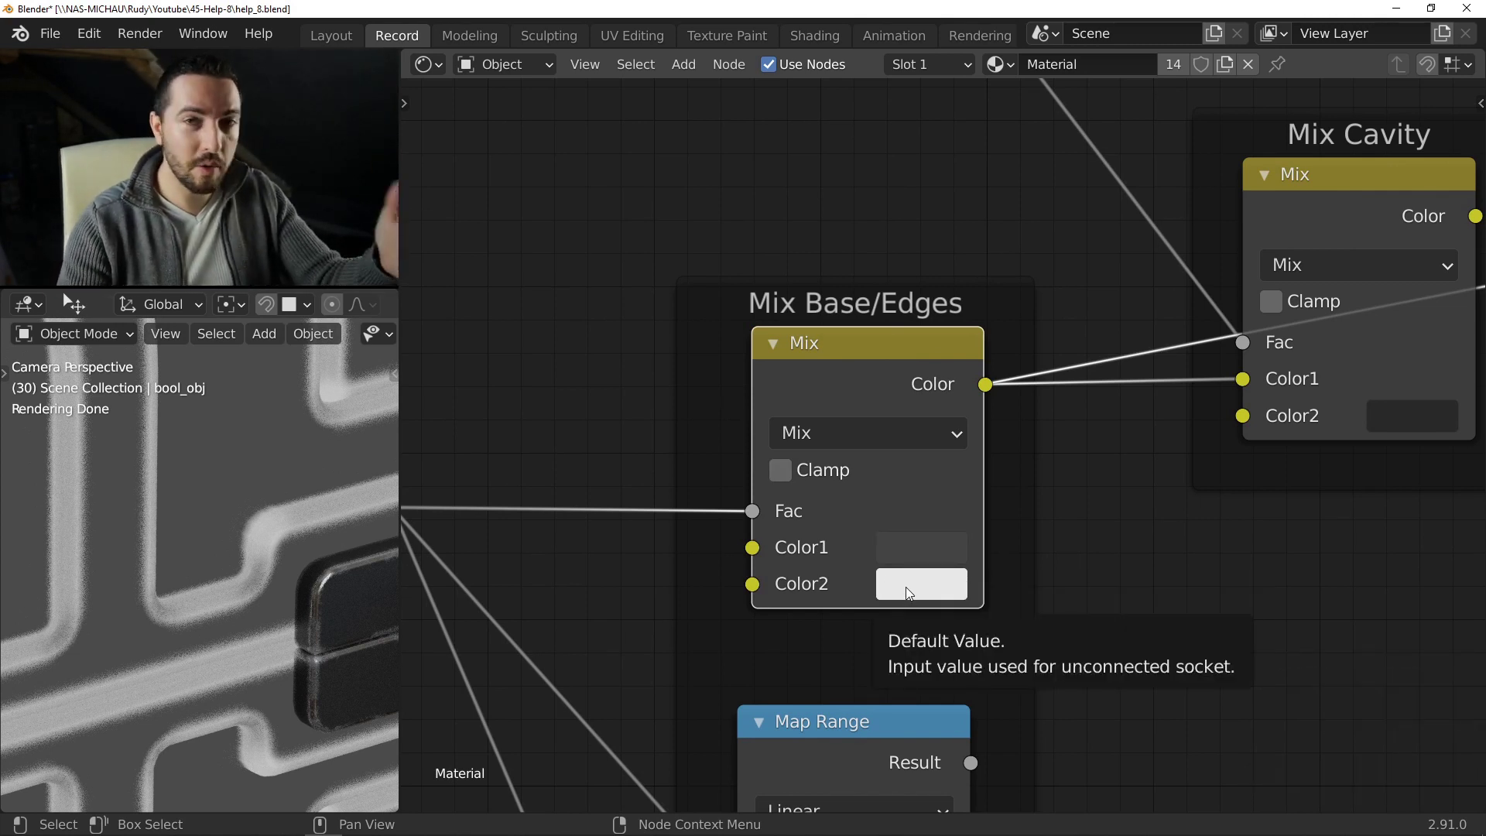
pyautogui.moveTo(433, 399); pyautogui.dragTo(878, 427, button='middle')
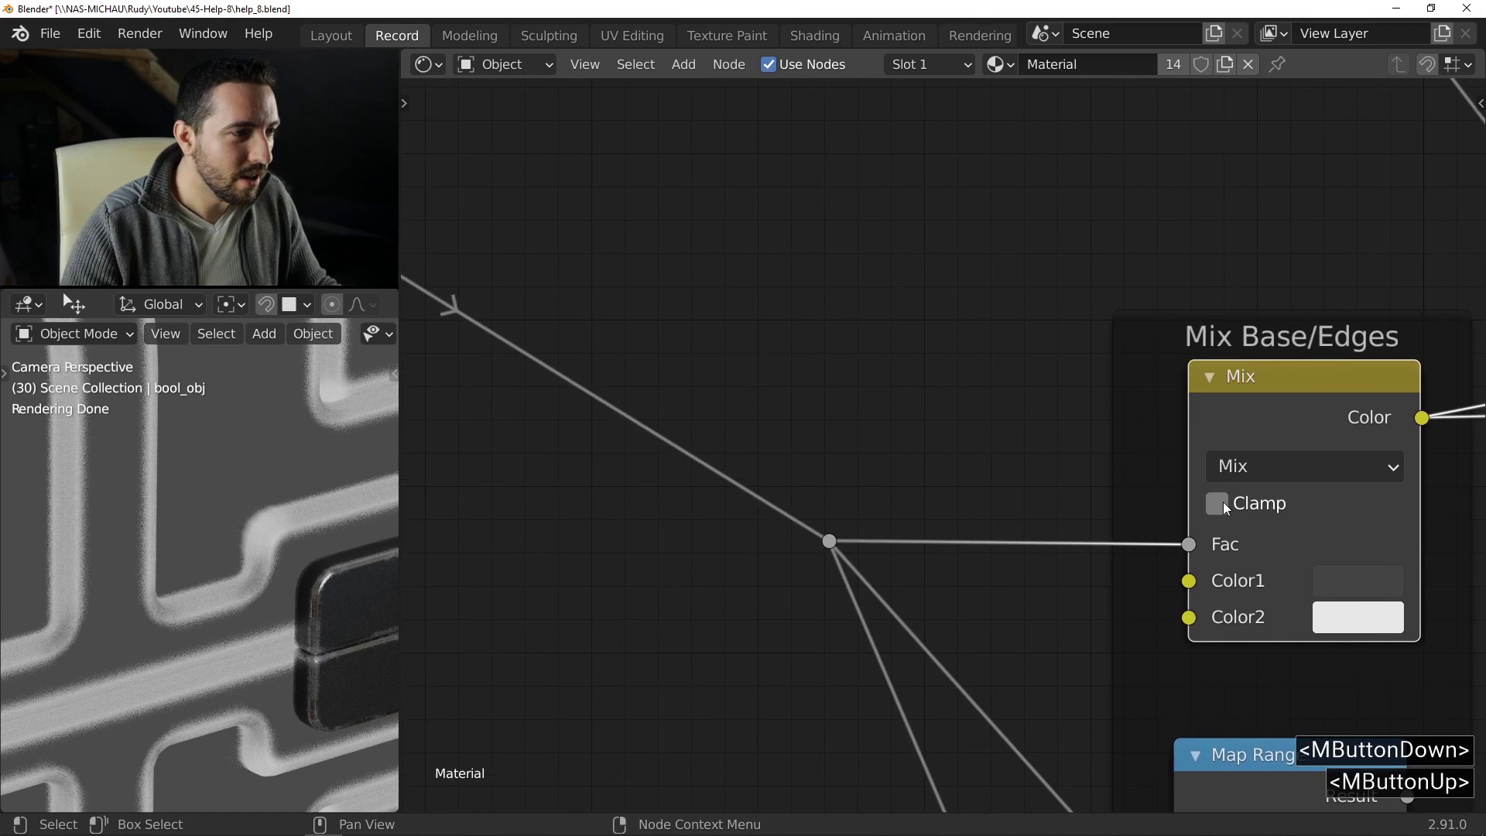
pyautogui.scroll(-5, 696, 426)
pyautogui.moveTo(678, 490); pyautogui.dragTo(871, 501, button='middle')
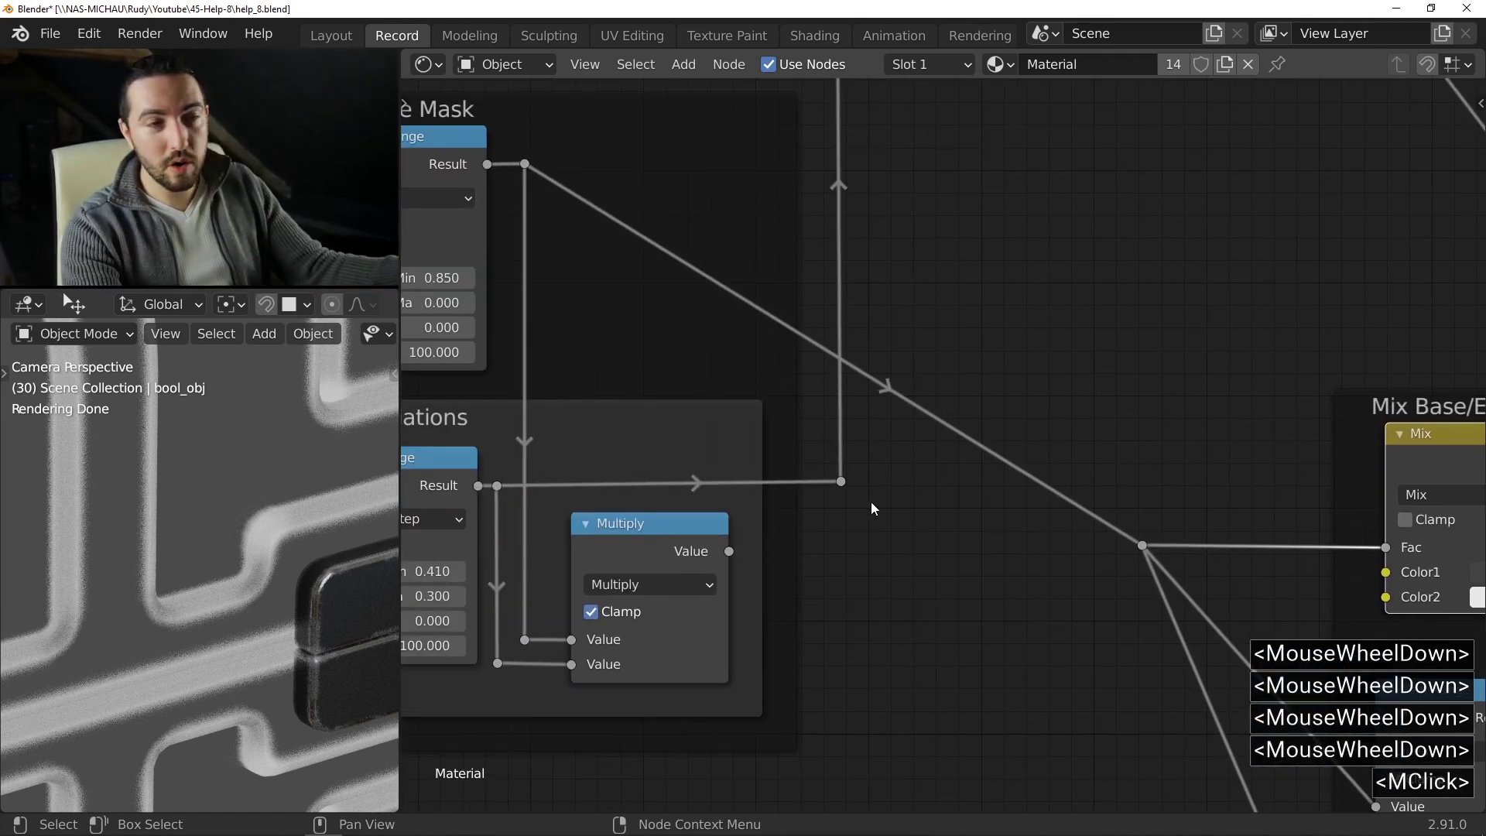
# - Preview the Musgrave noise, Variations Map Range and Edge Mask Map Range results in turn
pyautogui.moveTo(876, 483); pyautogui.dragTo(1276, 451, button='middle')
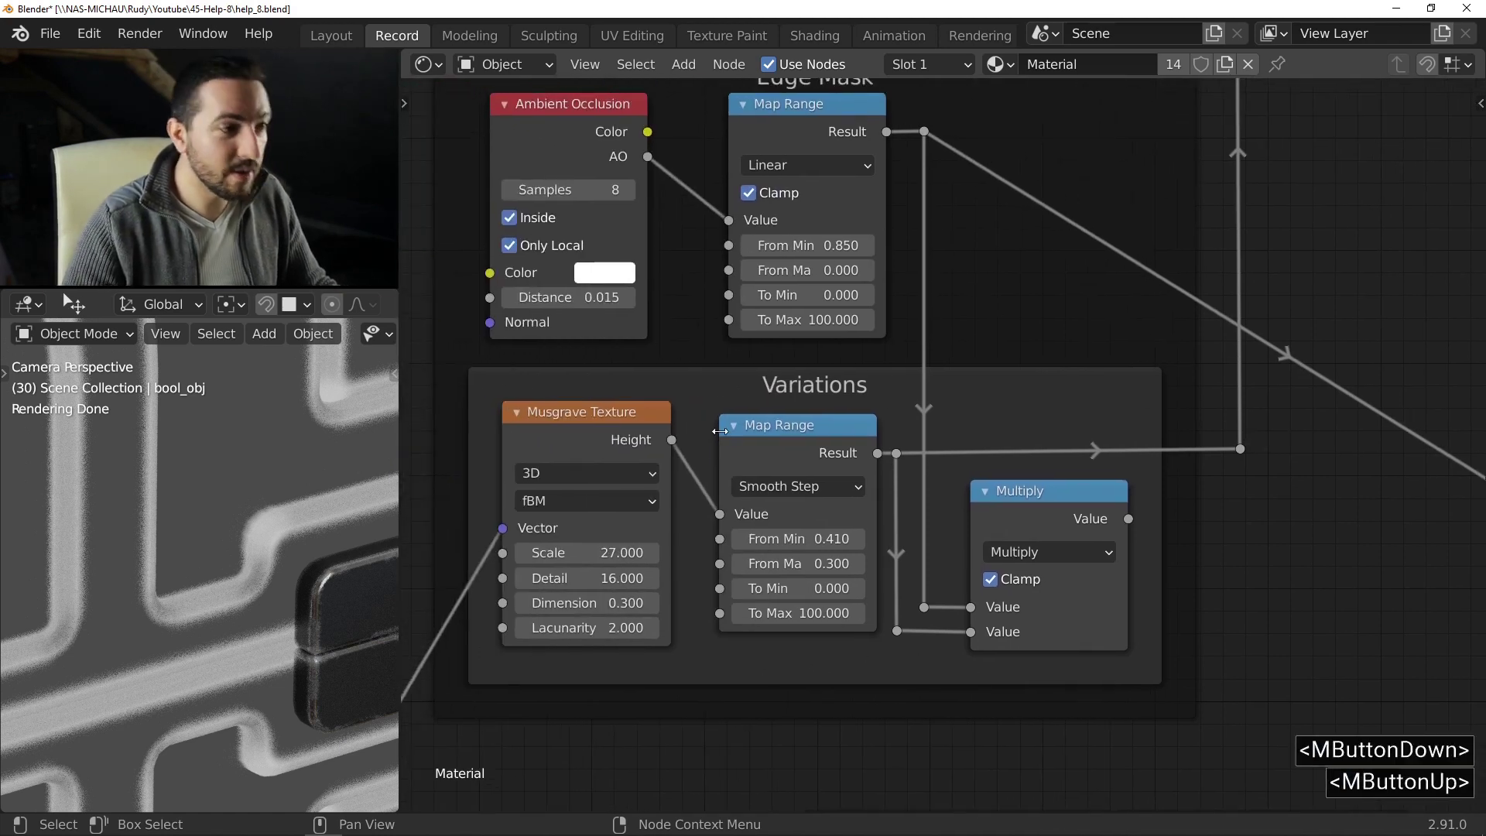
pyautogui.keyDown('ctrl'); pyautogui.keyDown('shift'); pyautogui.click(613, 438); pyautogui.keyUp('shift'); pyautogui.keyUp('ctrl')
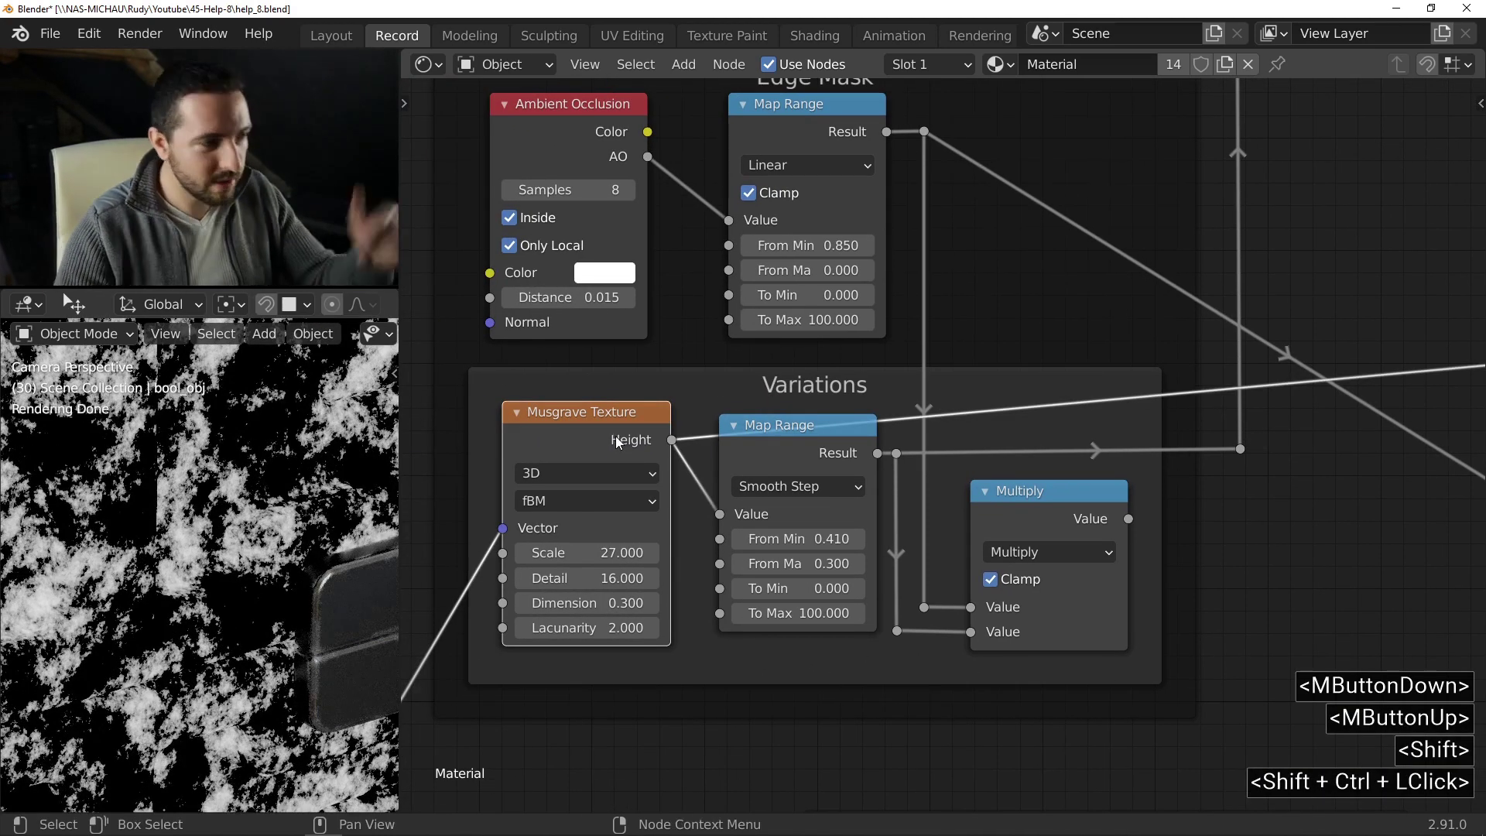
pyautogui.scroll(2, 626, 472)
pyautogui.scroll(-1, 635, 475)
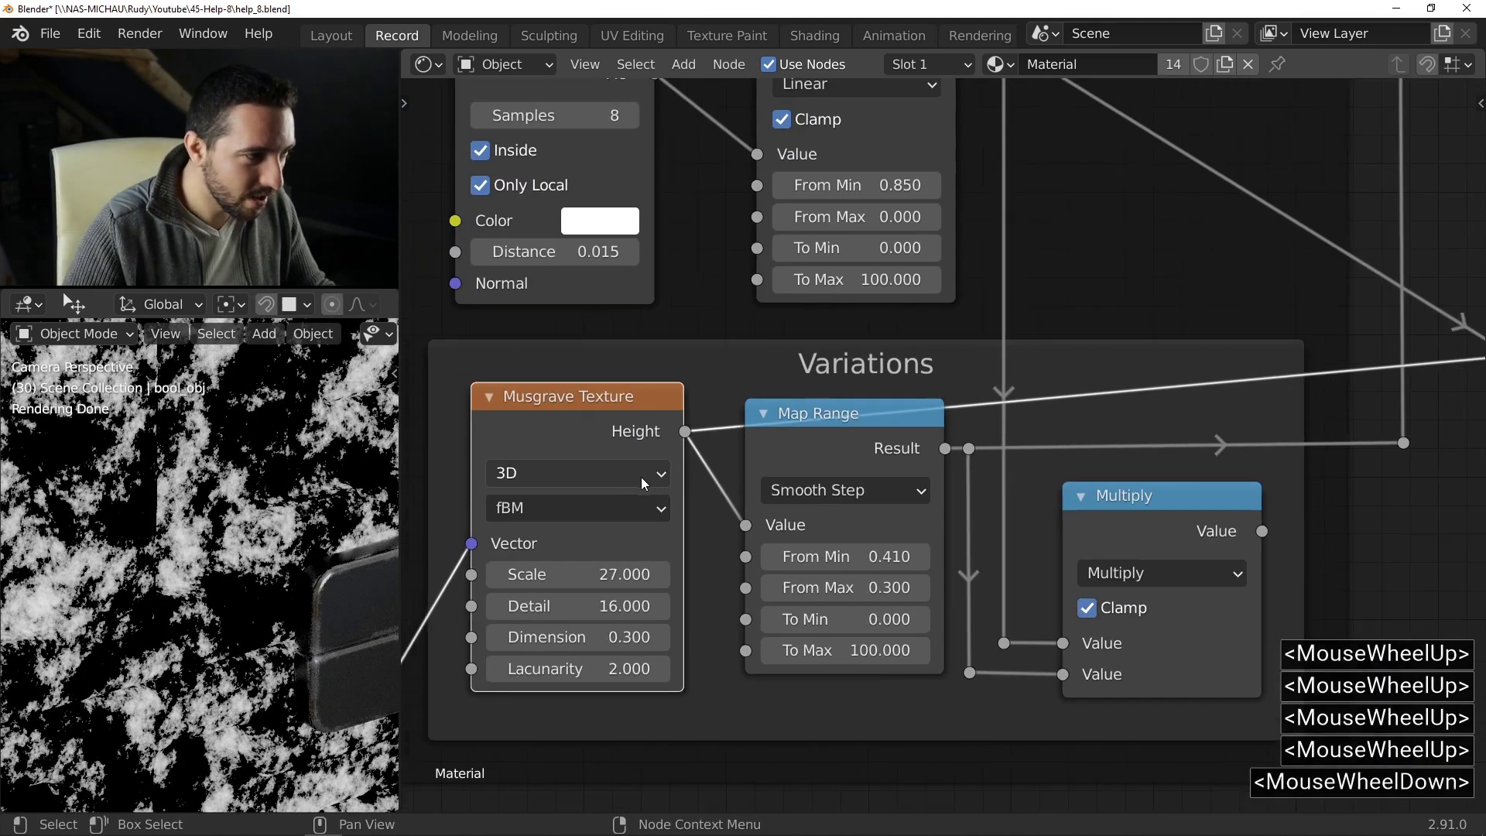
pyautogui.keyDown('ctrl'); pyautogui.keyDown('shift'); pyautogui.click(851, 425); pyautogui.keyUp('shift'); pyautogui.keyUp('ctrl')
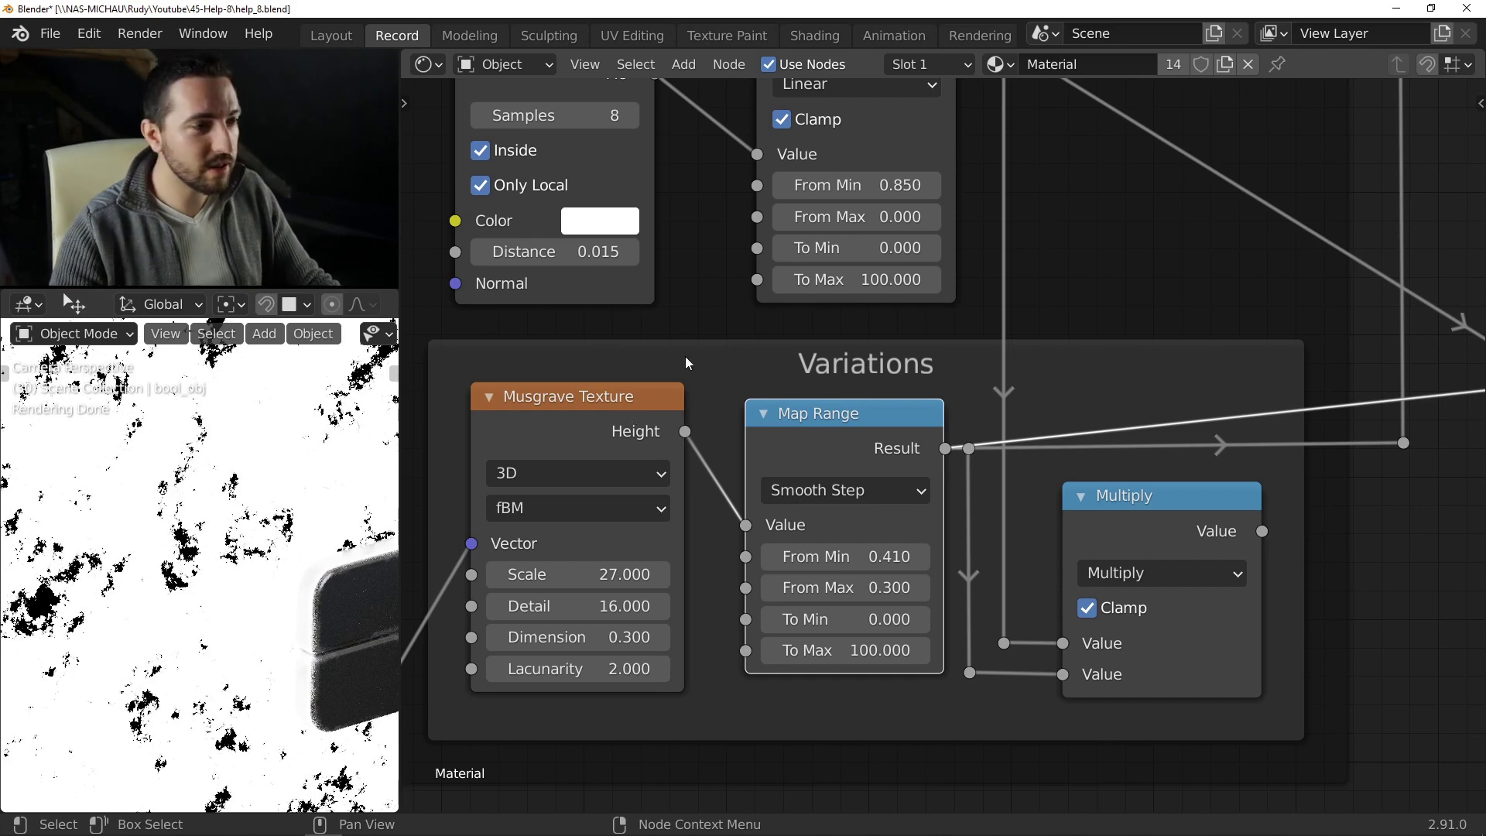
pyautogui.moveTo(901, 357); pyautogui.dragTo(812, 450, button='middle')
pyautogui.keyDown('ctrl'); pyautogui.keyDown('shift'); pyautogui.click(775, 133); pyautogui.keyUp('shift'); pyautogui.keyUp('ctrl')
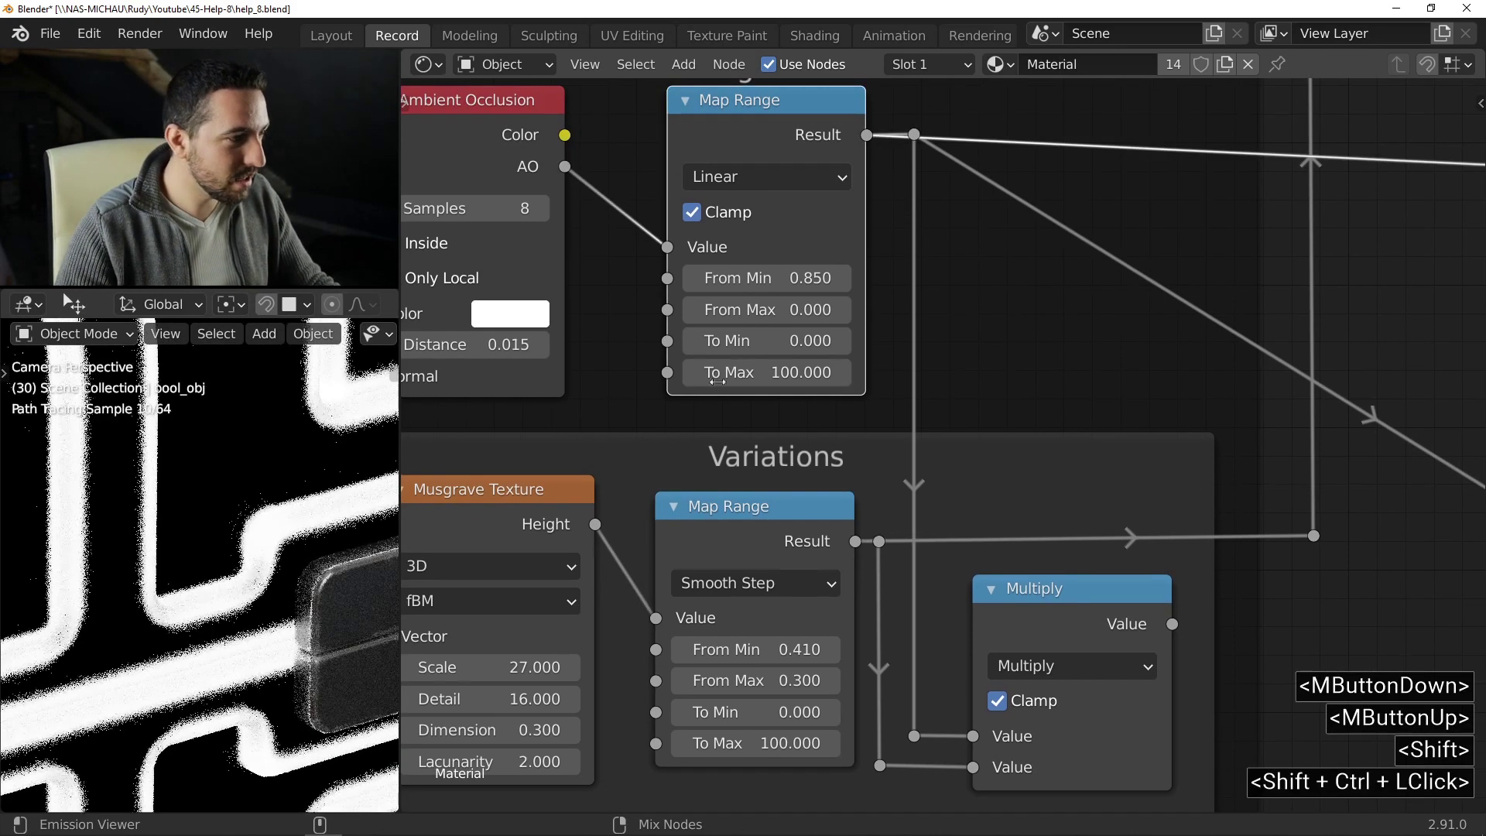
# - Preview the clamped Multiply mask and connect it to the reroute feeding Mix Base/Edges Fac
pyautogui.keyDown('ctrl'); pyautogui.keyDown('shift'); pyautogui.click(1079, 610); pyautogui.keyUp('shift'); pyautogui.keyUp('ctrl')
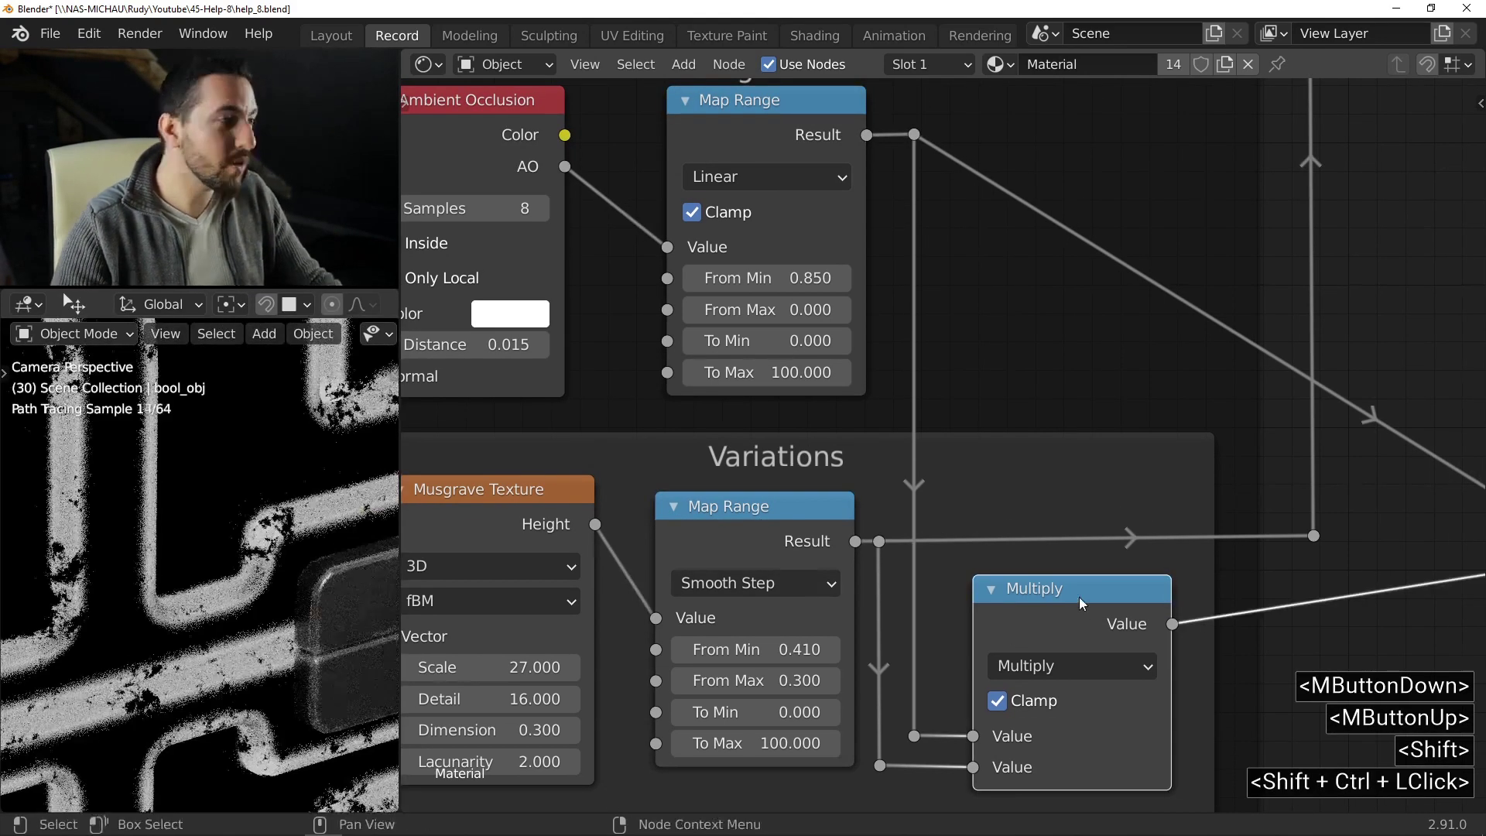
pyautogui.moveTo(1093, 619); pyautogui.dragTo(1015, 540, button='middle')
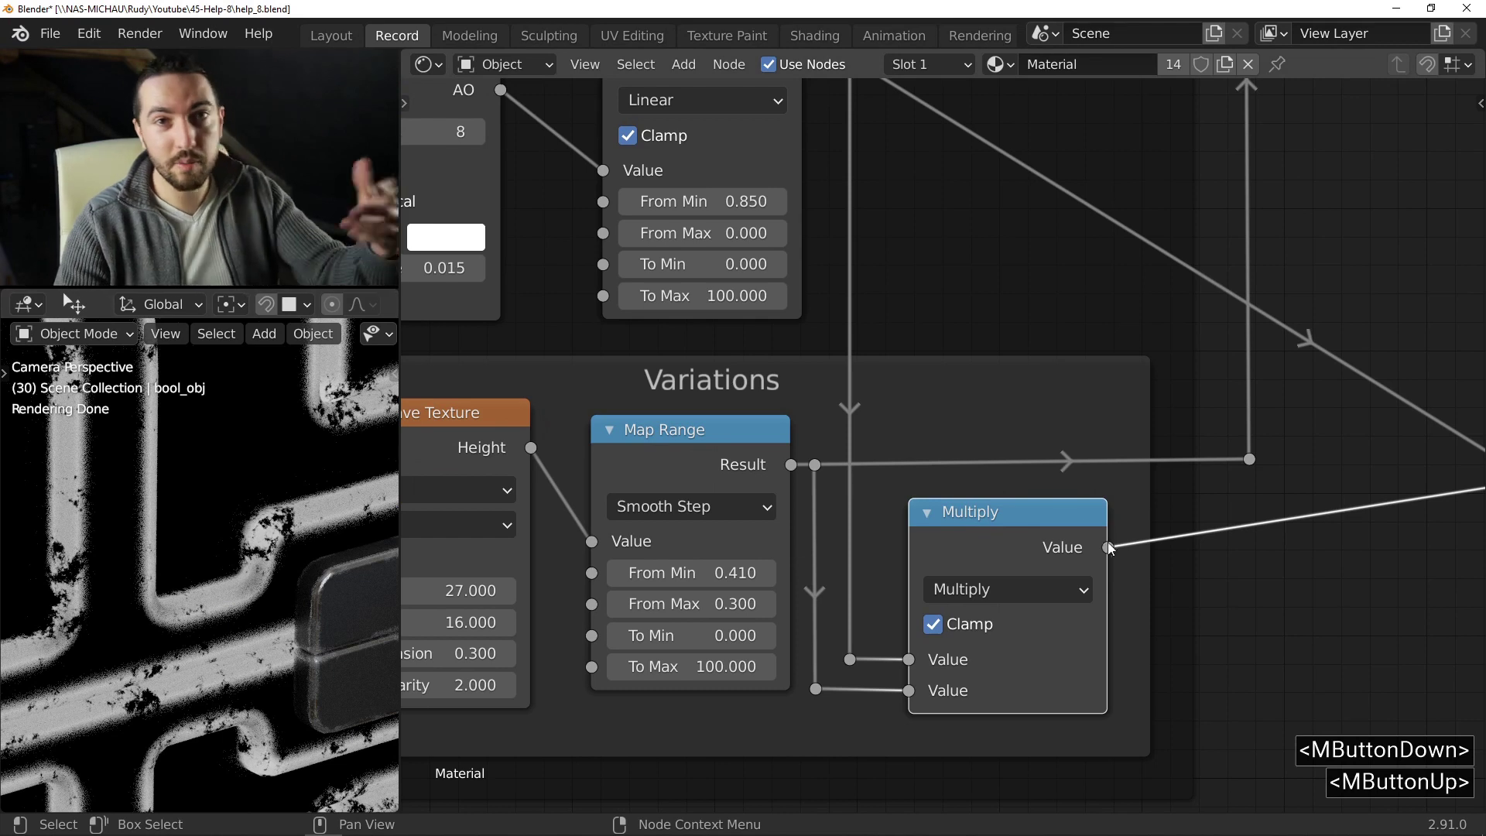
pyautogui.moveTo(1173, 550); pyautogui.dragTo(743, 513, button='middle')
pyautogui.scroll(-3, 743, 514)
pyautogui.moveTo(687, 505); pyautogui.dragTo(1106, 499)
pyautogui.moveTo(1107, 500); pyautogui.dragTo(797, 497, button='middle')
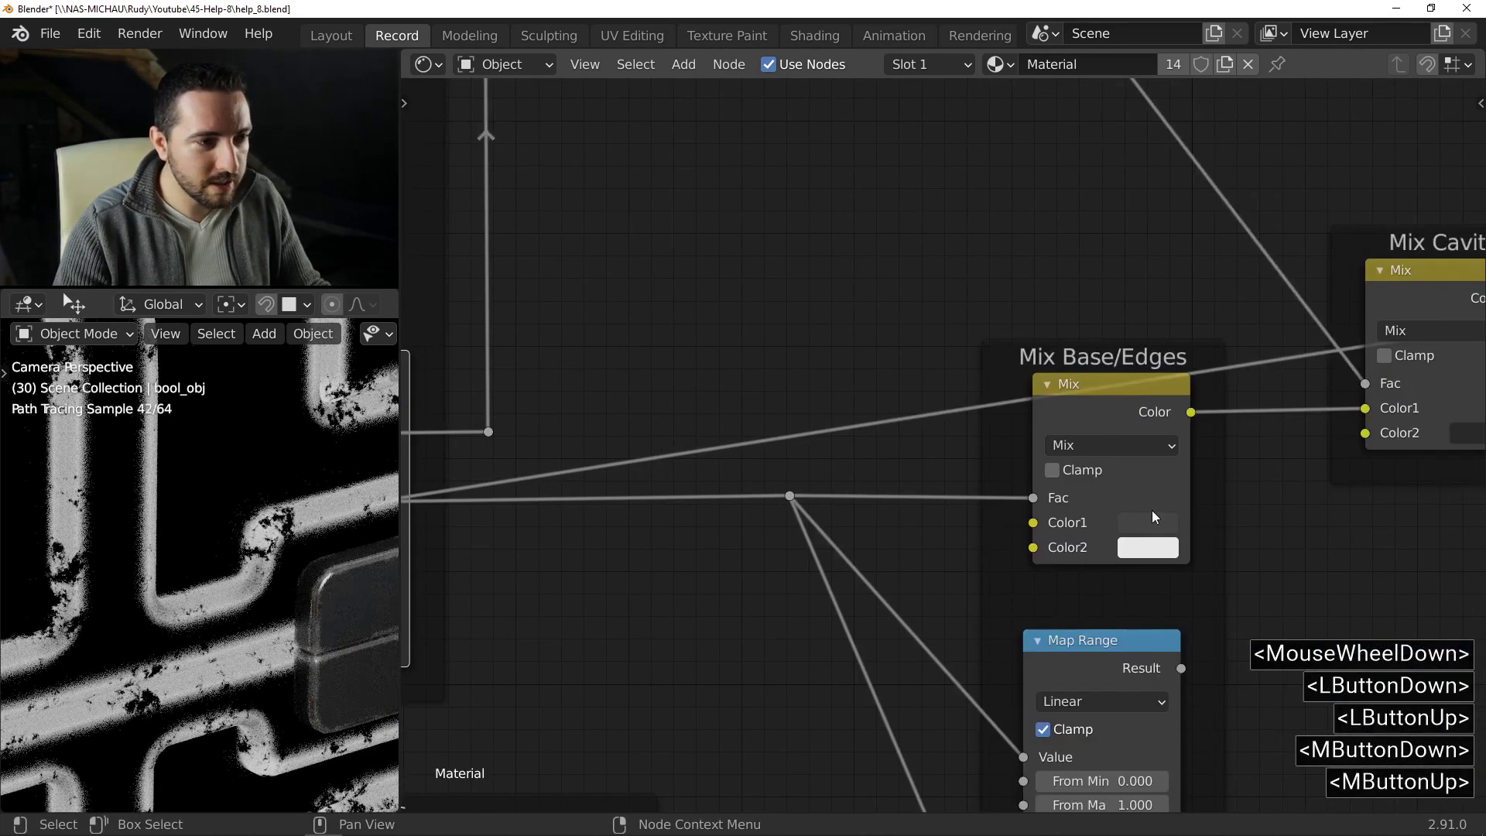
# - Link the Mix Base/Edges Color output into the Principled BSDF Base Color
pyautogui.keyDown('ctrl'); pyautogui.keyDown('shift'); pyautogui.click(1083, 467); pyautogui.keyUp('shift'); pyautogui.keyUp('ctrl')
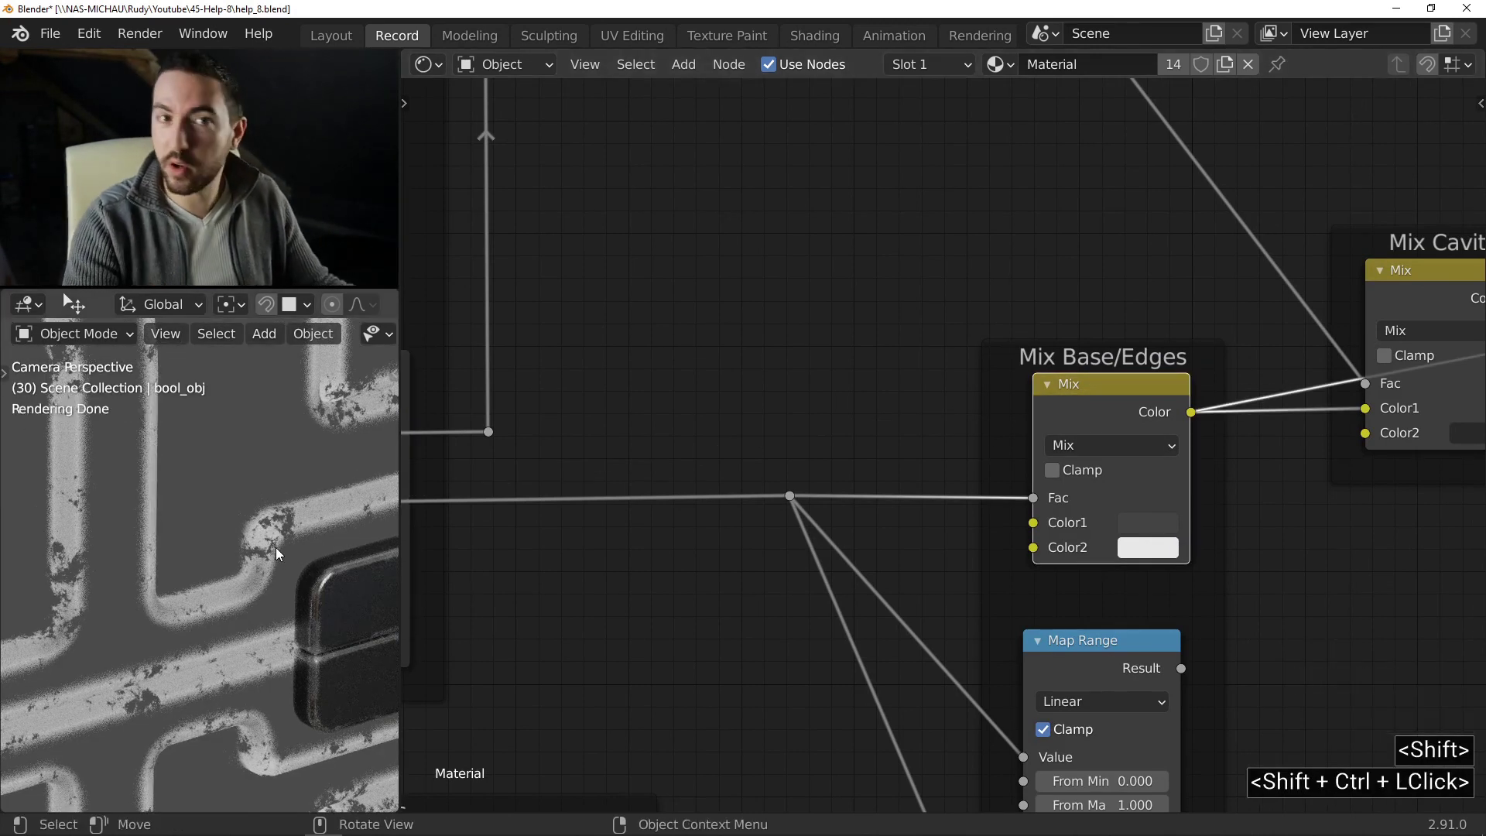
pyautogui.moveTo(676, 445); pyautogui.dragTo(184, 456, button='middle')
pyautogui.scroll(-1, 1329, 410)
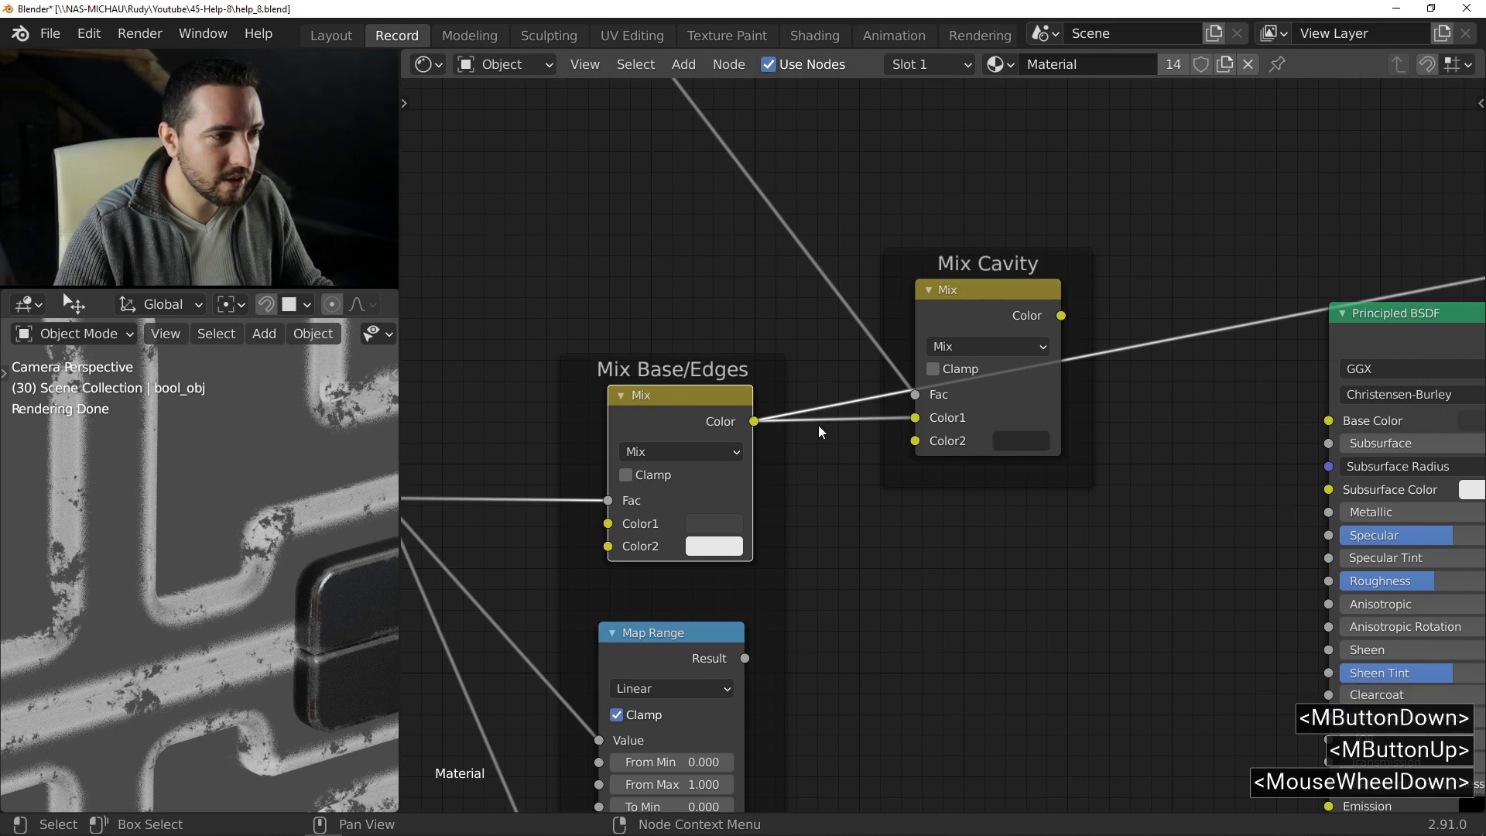
pyautogui.moveTo(756, 423); pyautogui.dragTo(1328, 420)
# - Show the full Principled BSDF material on the suitcase again
pyautogui.moveTo(1308, 429); pyautogui.dragTo(986, 403, button='middle')
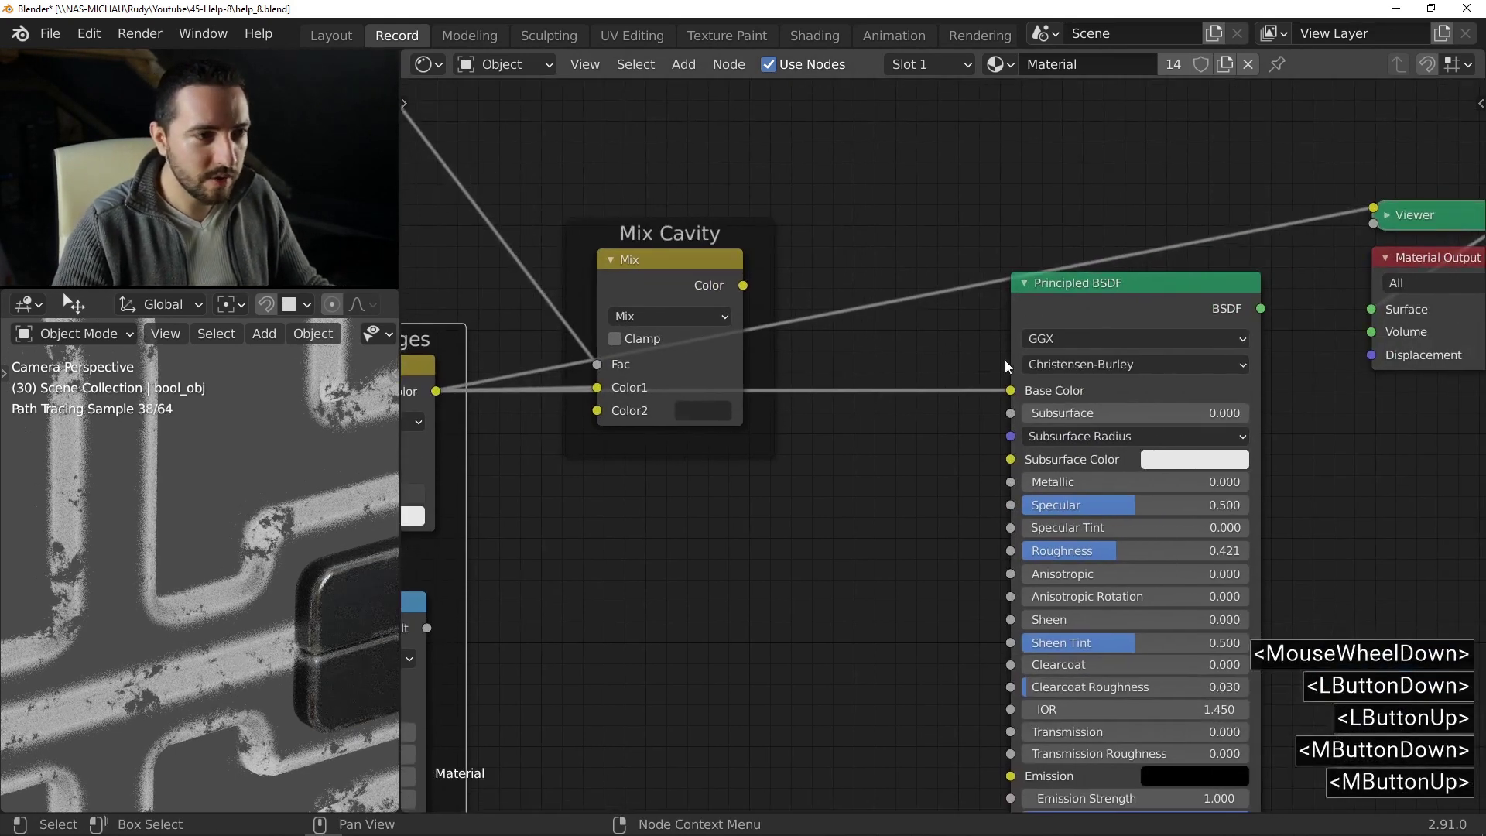
pyautogui.keyDown('ctrl'); pyautogui.keyDown('shift'); pyautogui.click(1135, 307); pyautogui.keyUp('shift'); pyautogui.keyUp('ctrl')
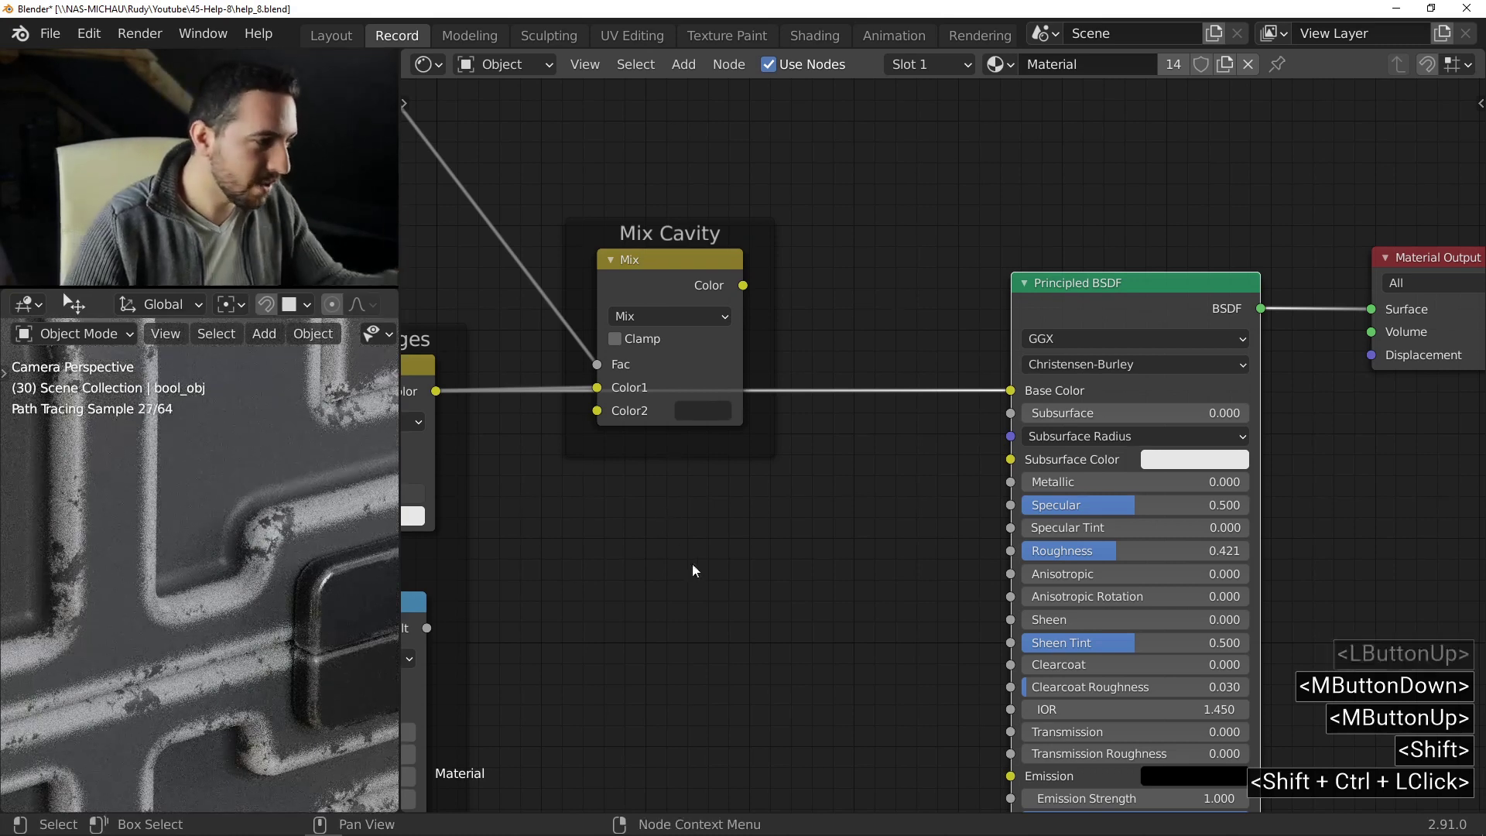
pyautogui.moveTo(700, 564); pyautogui.dragTo(1059, 489, button='middle')
pyautogui.scroll(-2, 994, 507)
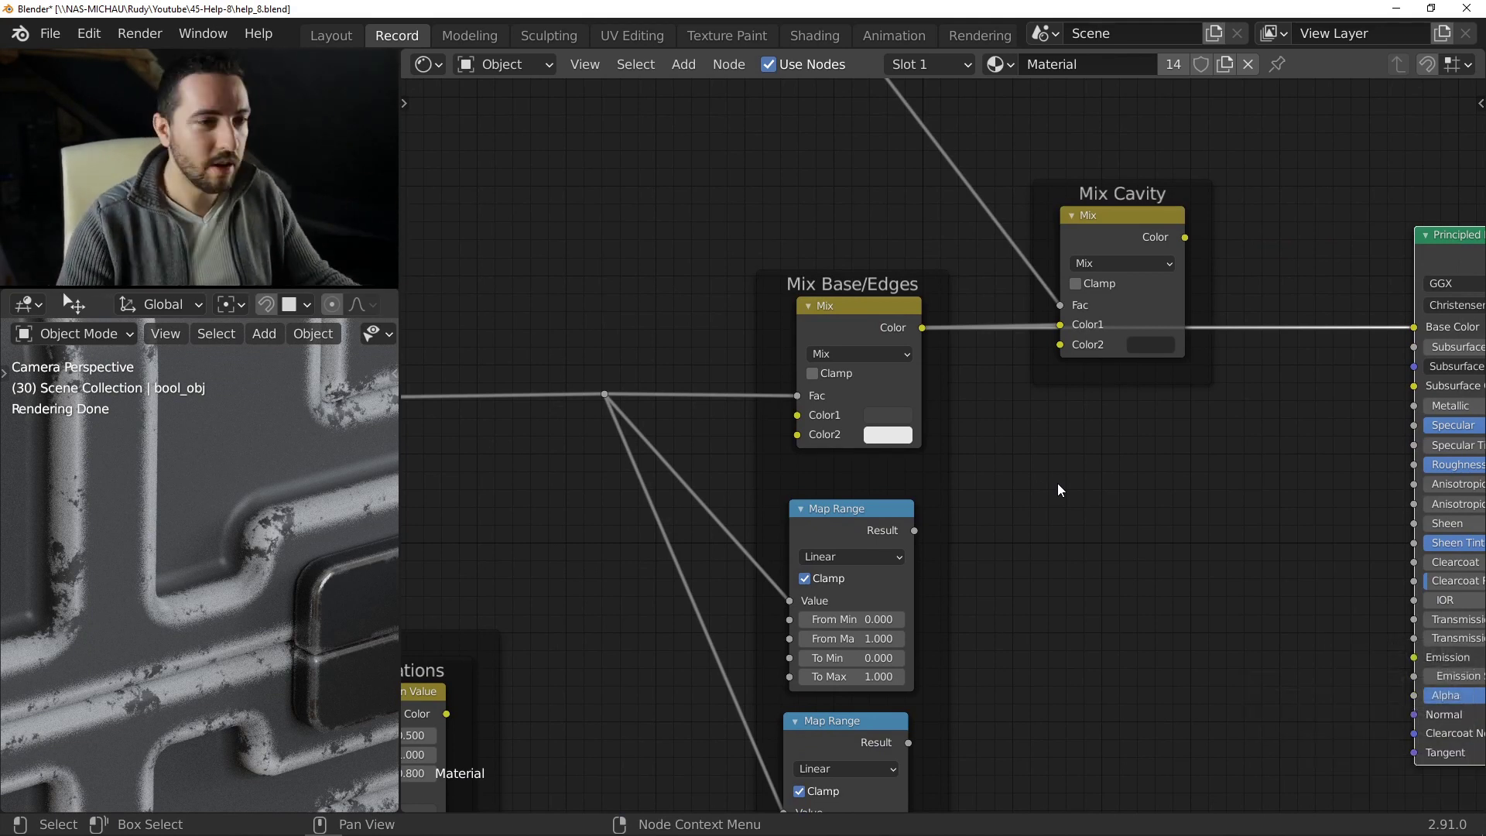
pyautogui.moveTo(1061, 488); pyautogui.dragTo(963, 416, button='middle')
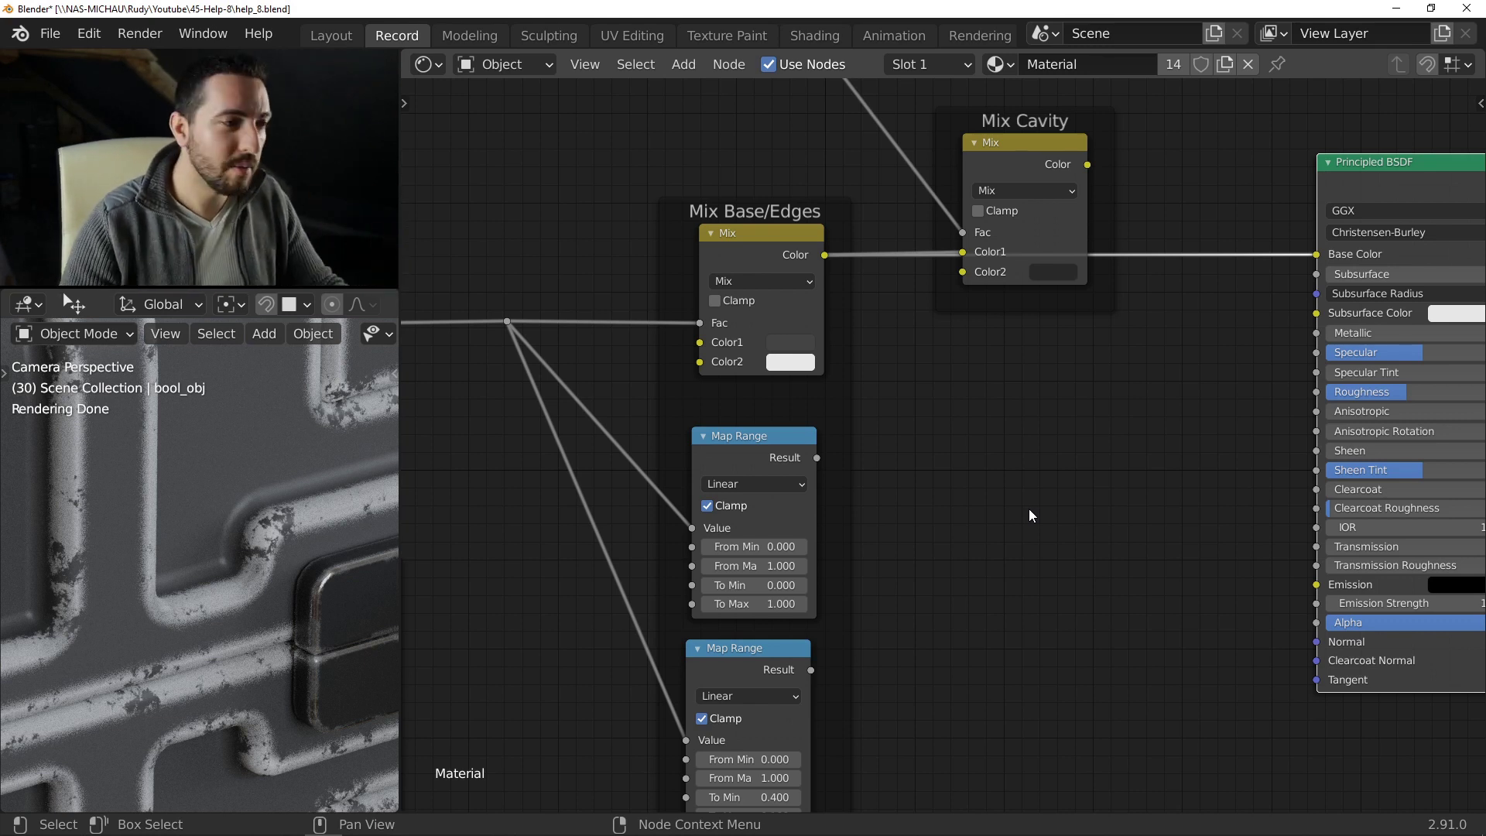
pyautogui.moveTo(1028, 508); pyautogui.dragTo(1034, 458, button='middle')
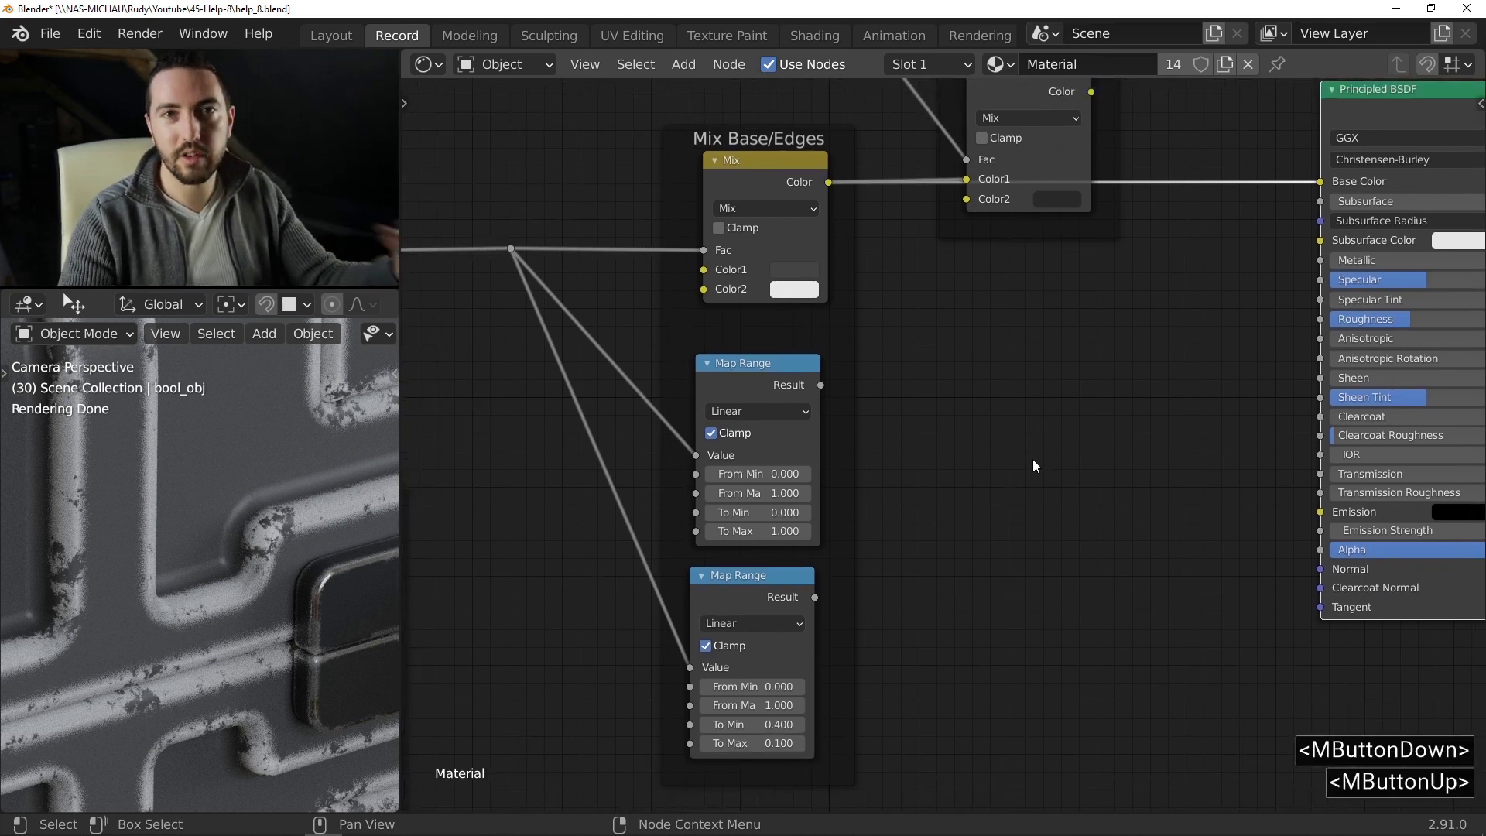
# - Preview the combined wear mask at the reroute, then the upper Map Range result
pyautogui.moveTo(865, 395); pyautogui.dragTo(1106, 461, button='middle')
pyautogui.moveTo(570, 337); pyautogui.dragTo(625, 388, button='middle')
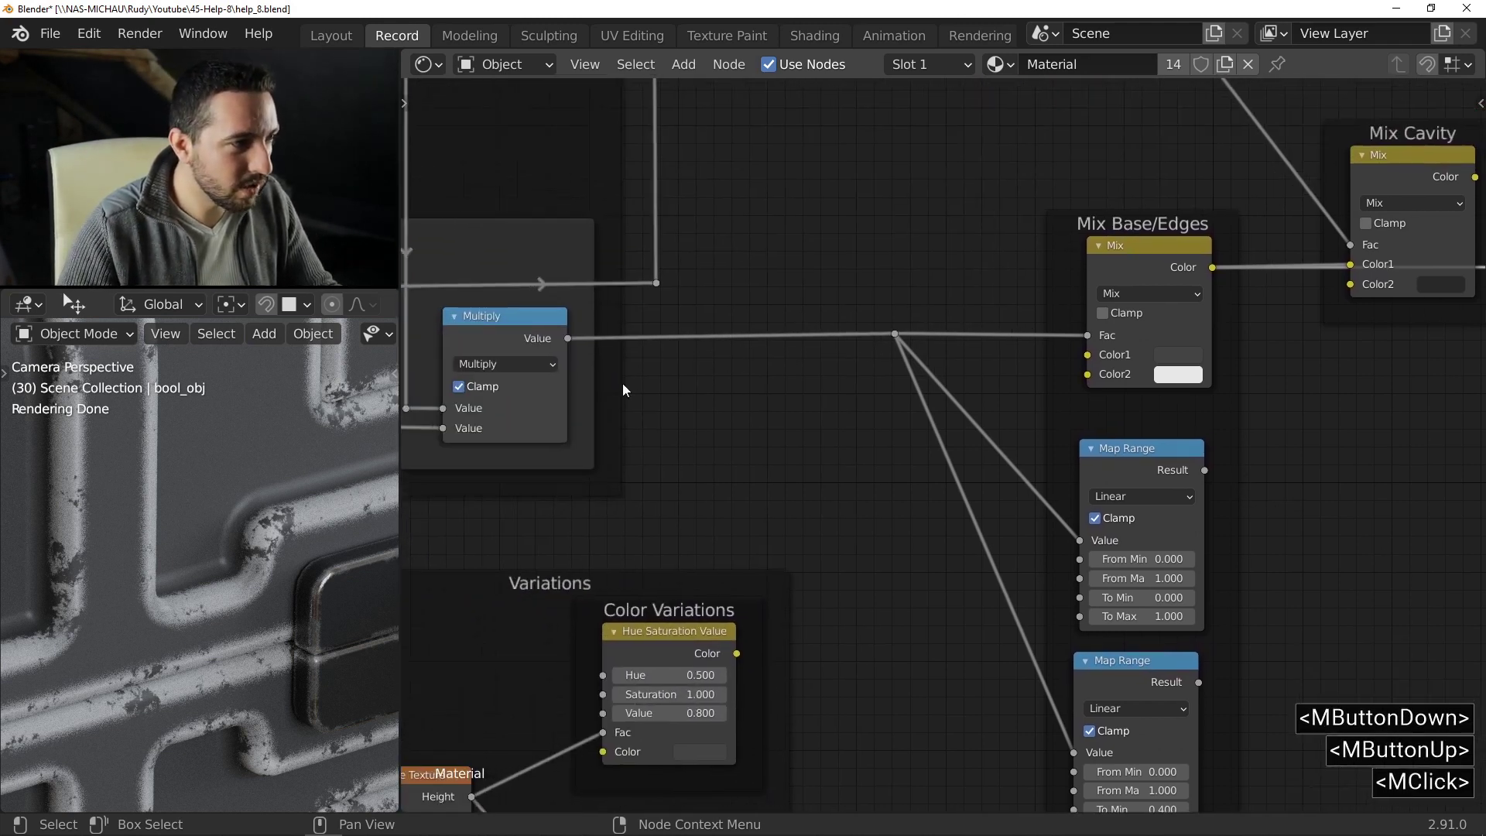
pyautogui.keyDown('ctrl'); pyautogui.keyDown('shift'); pyautogui.click(896, 332); pyautogui.keyUp('shift'); pyautogui.keyUp('ctrl')
pyautogui.keyDown('ctrl'); pyautogui.keyDown('shift'); pyautogui.click(894, 333); pyautogui.keyUp('shift'); pyautogui.keyUp('ctrl')
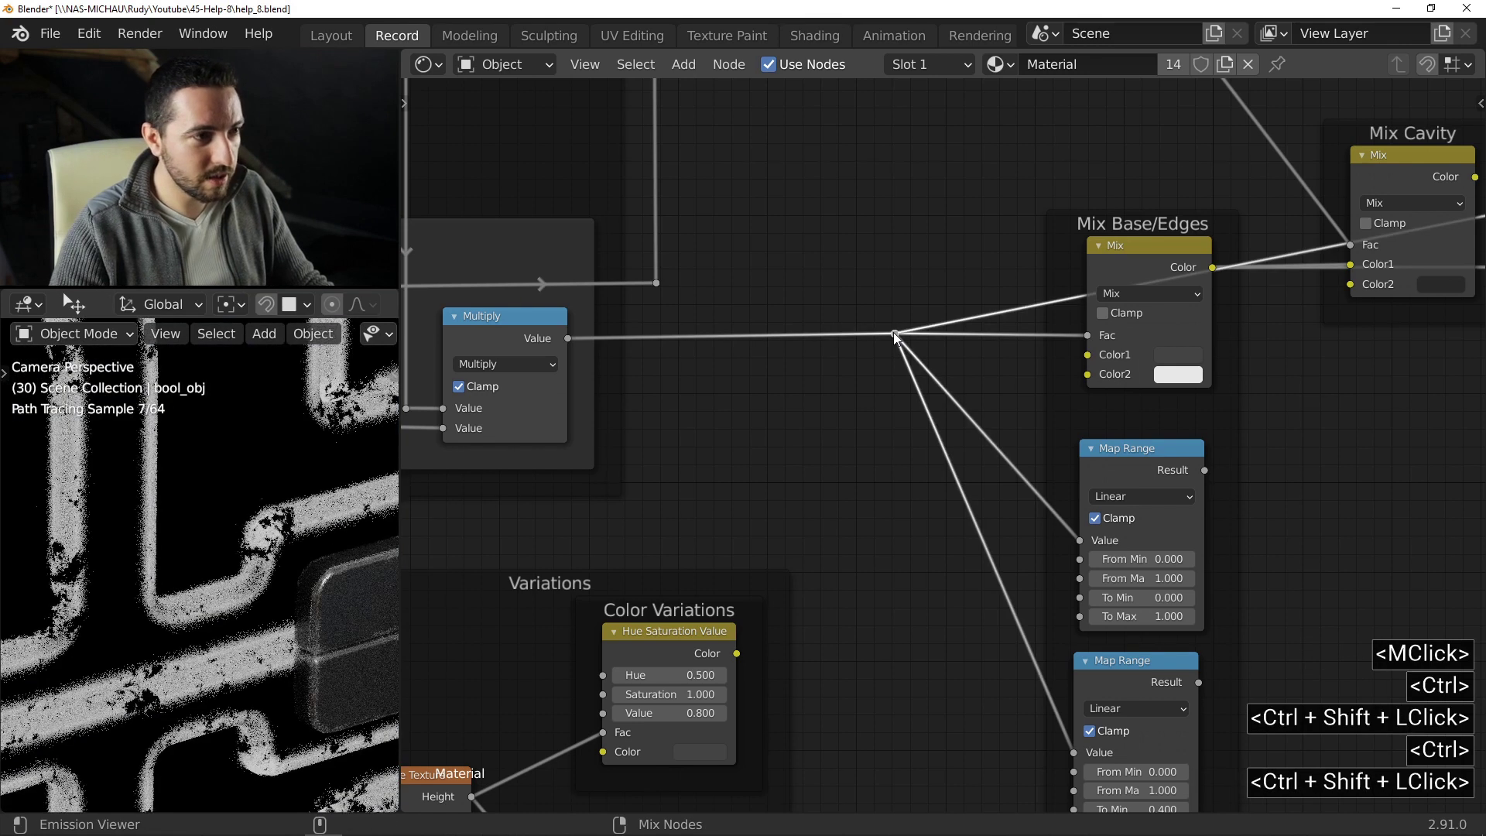
pyautogui.moveTo(1145, 487); pyautogui.dragTo(841, 422, button='middle')
pyautogui.keyDown('ctrl'); pyautogui.keyDown('shift'); pyautogui.click(850, 420); pyautogui.keyUp('shift'); pyautogui.keyUp('ctrl')
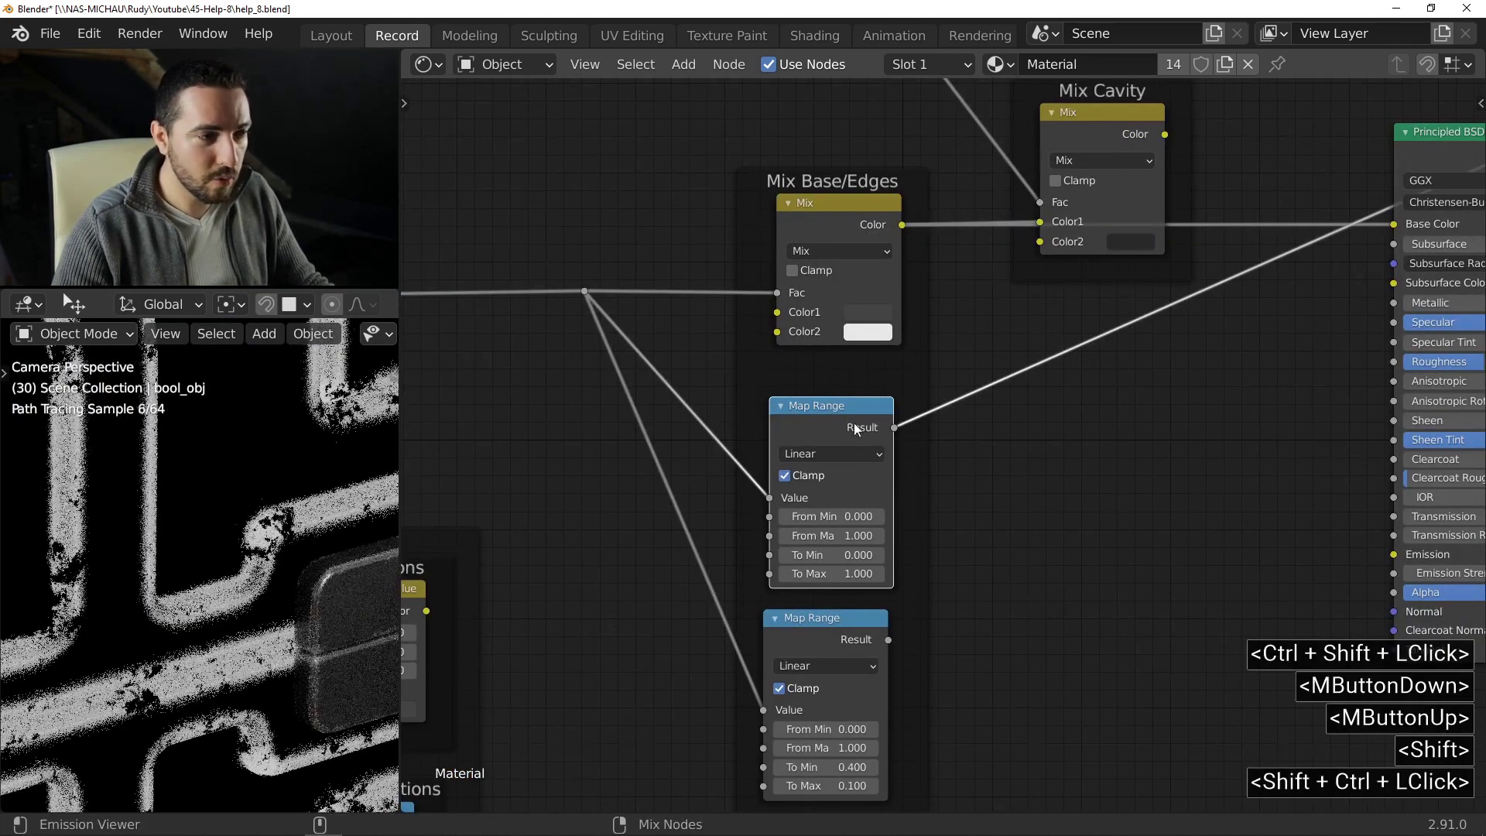
# - Link the upper Map Range Result to Principled BSDF Metallic and show the full material
pyautogui.scroll(5, 867, 430)
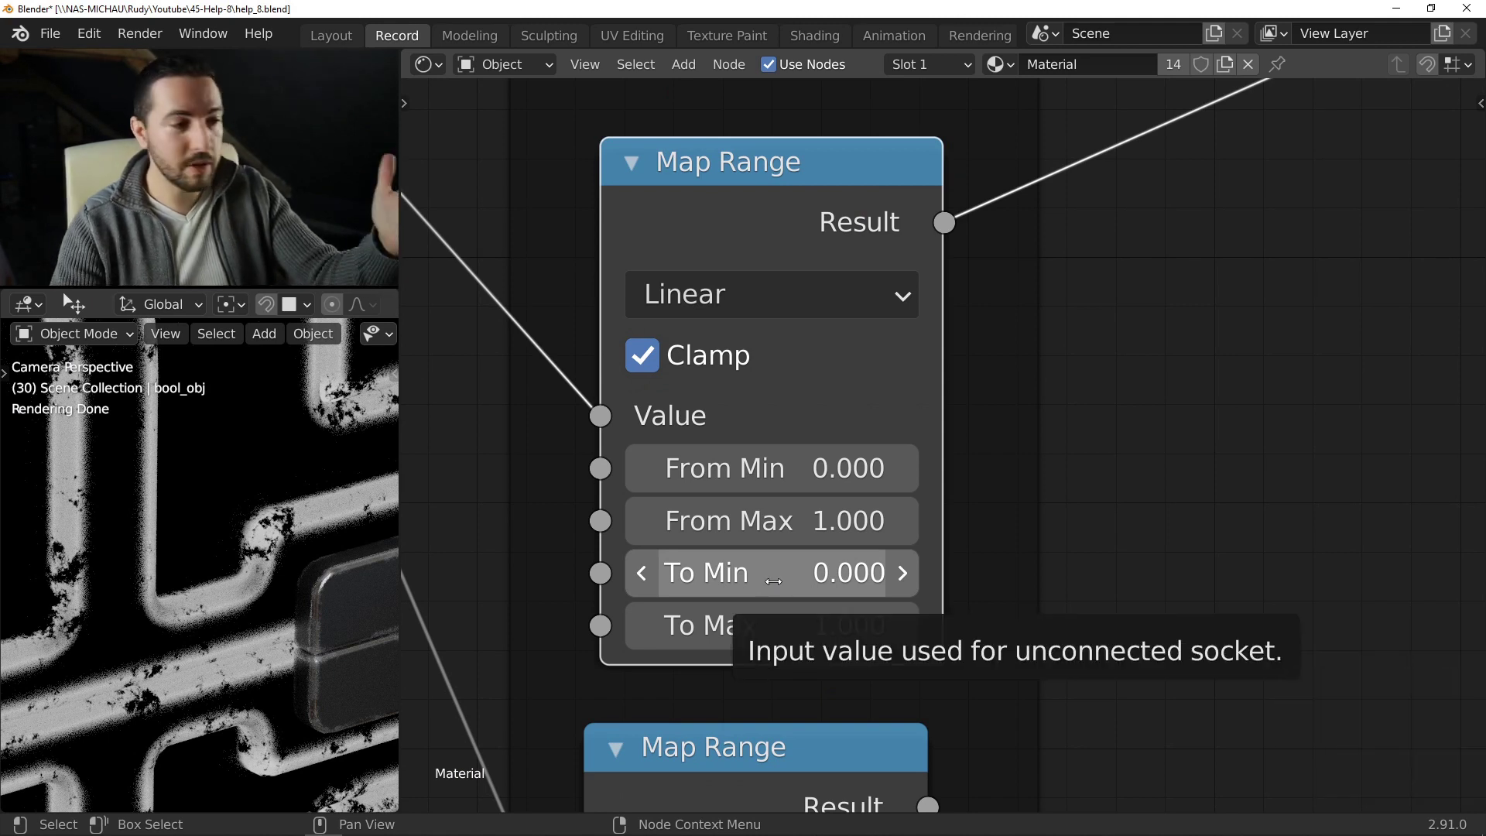
pyautogui.scroll(-5, 644, 478)
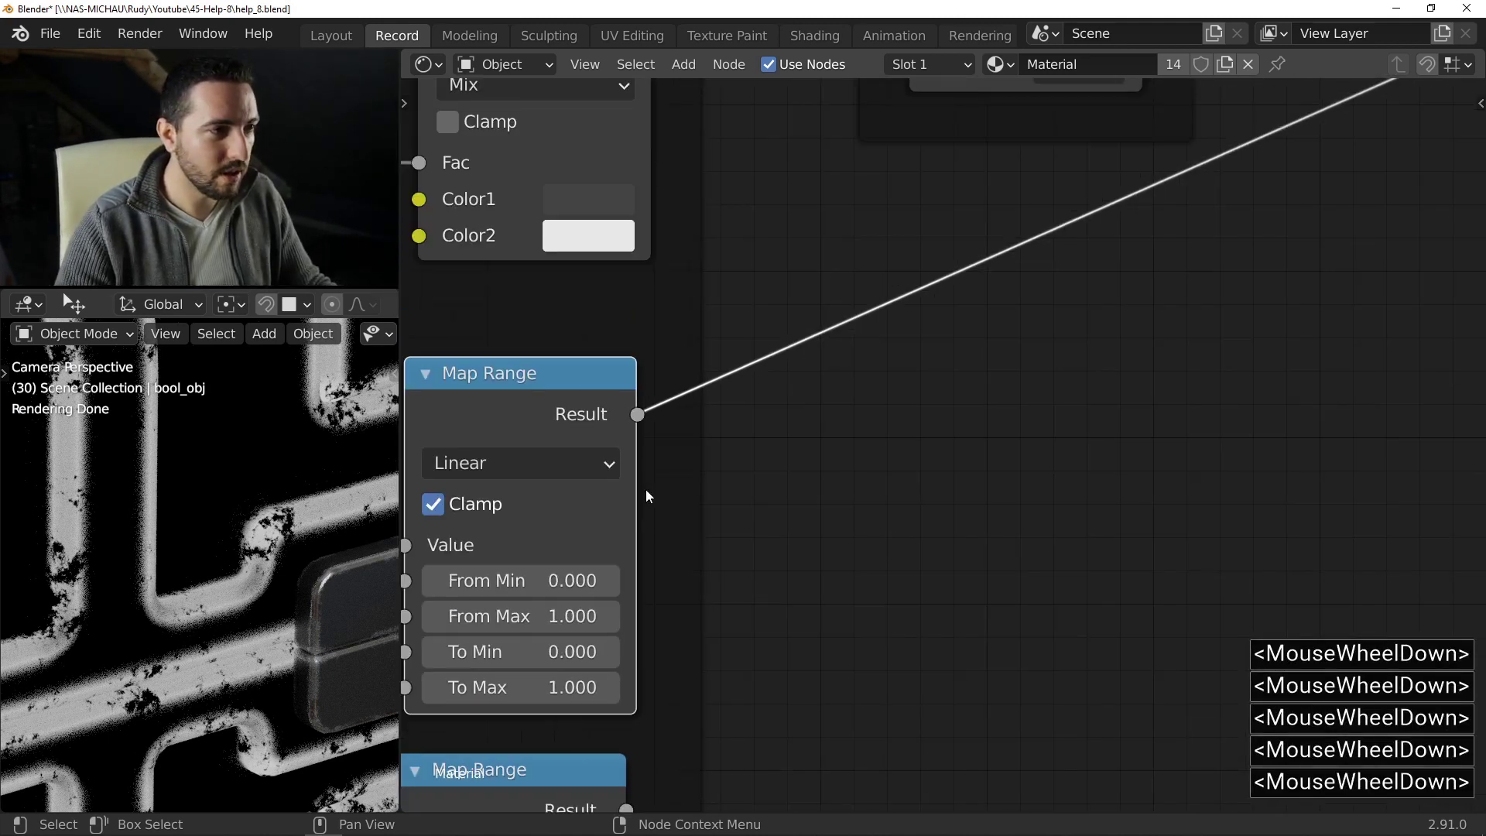
pyautogui.scroll(-2, 648, 448)
pyautogui.moveTo(643, 425); pyautogui.dragTo(1227, 280)
pyautogui.keyDown('ctrl'); pyautogui.keyDown('shift'); pyautogui.click(1324, 173); pyautogui.keyUp('shift'); pyautogui.keyUp('ctrl')
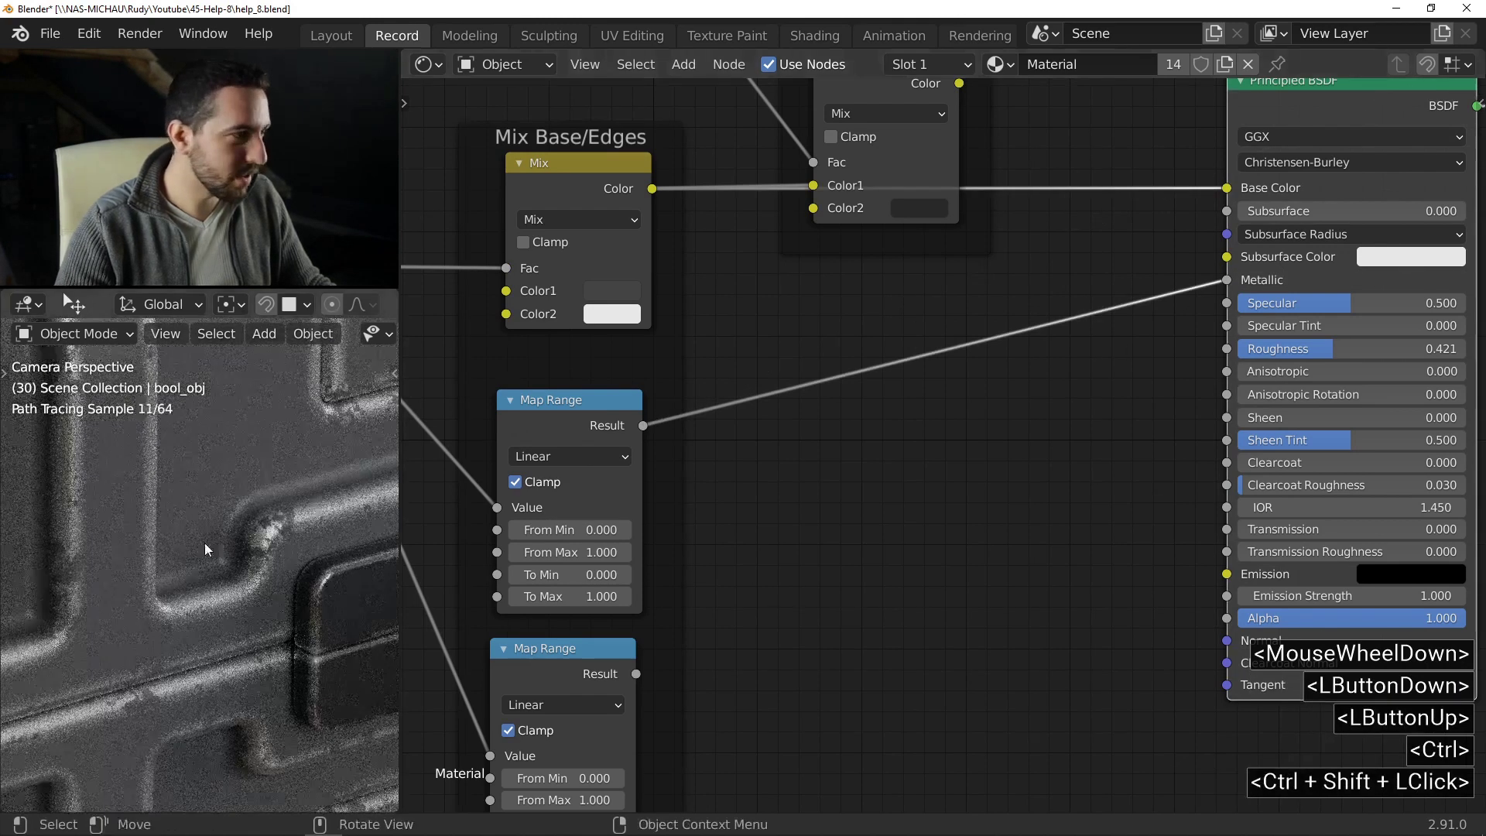
pyautogui.moveTo(769, 477); pyautogui.dragTo(1015, 410, button='middle')
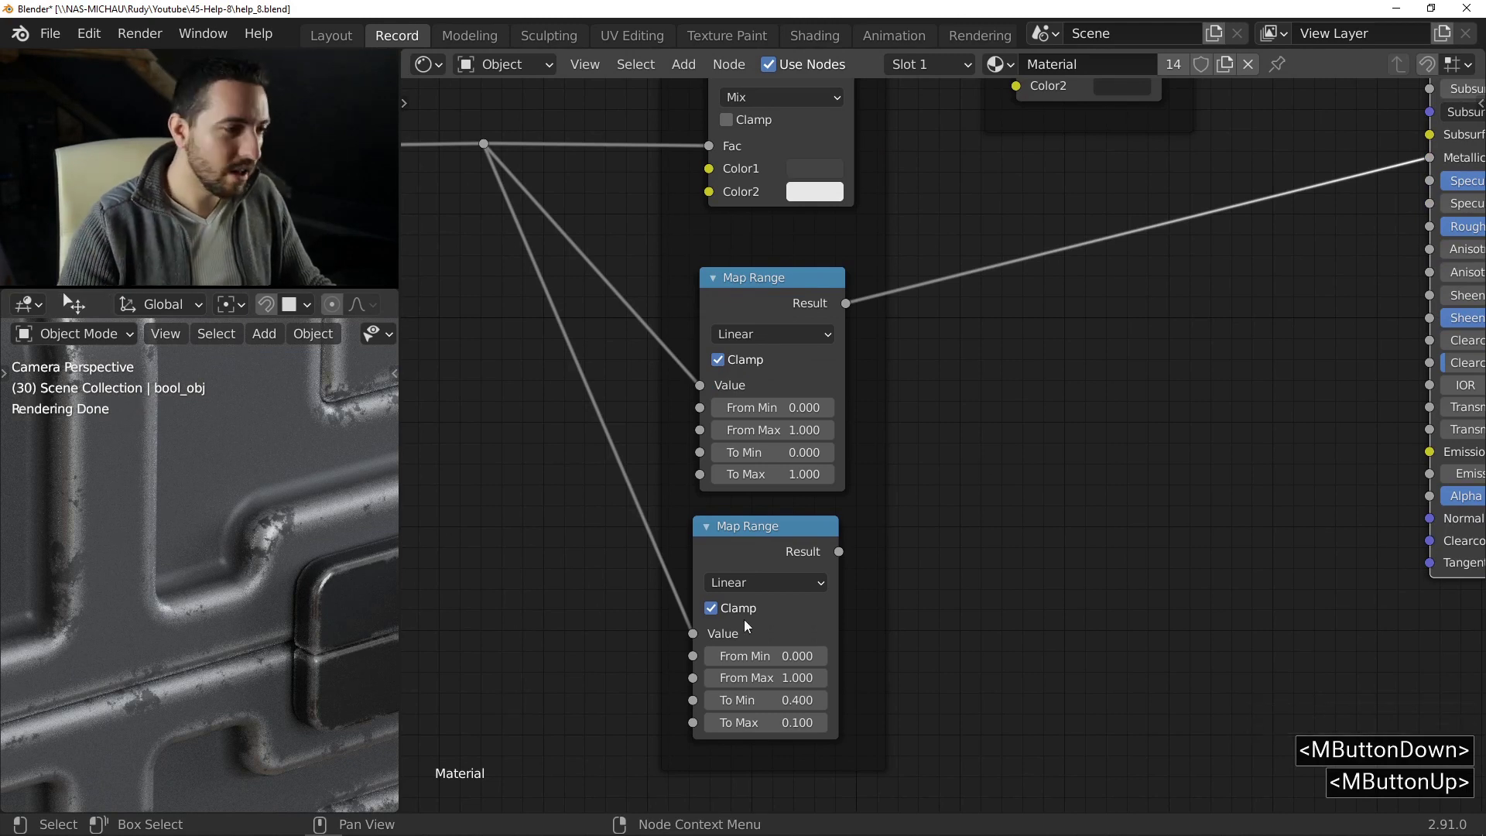
# - Check the lower Map Range remaps to 0.4–0.1 and link its Result into Roughness
pyautogui.moveTo(871, 553); pyautogui.dragTo(876, 503, button='middle')
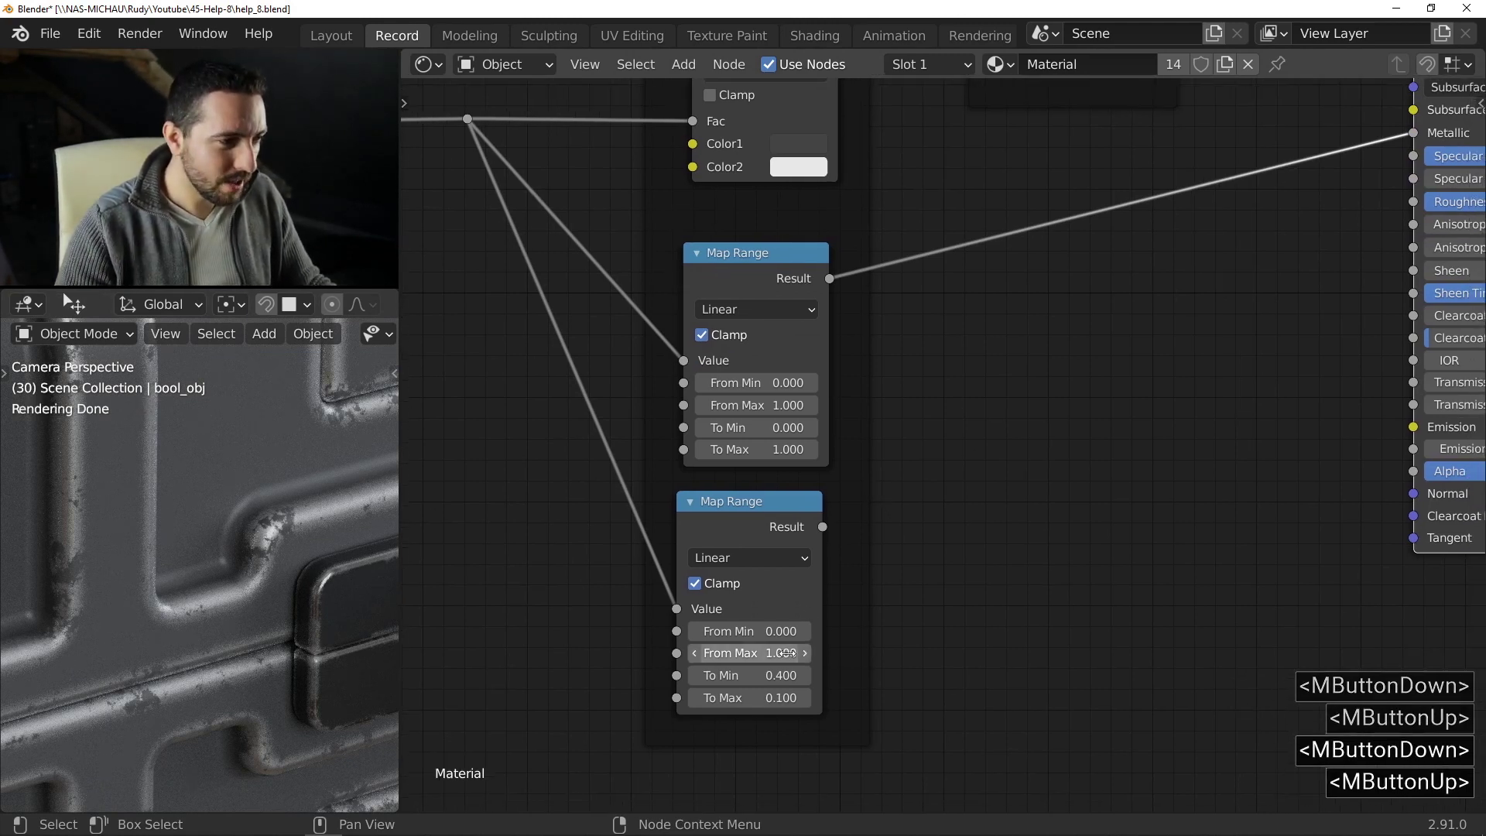
pyautogui.scroll(3, 794, 671)
pyautogui.scroll(2, 795, 670)
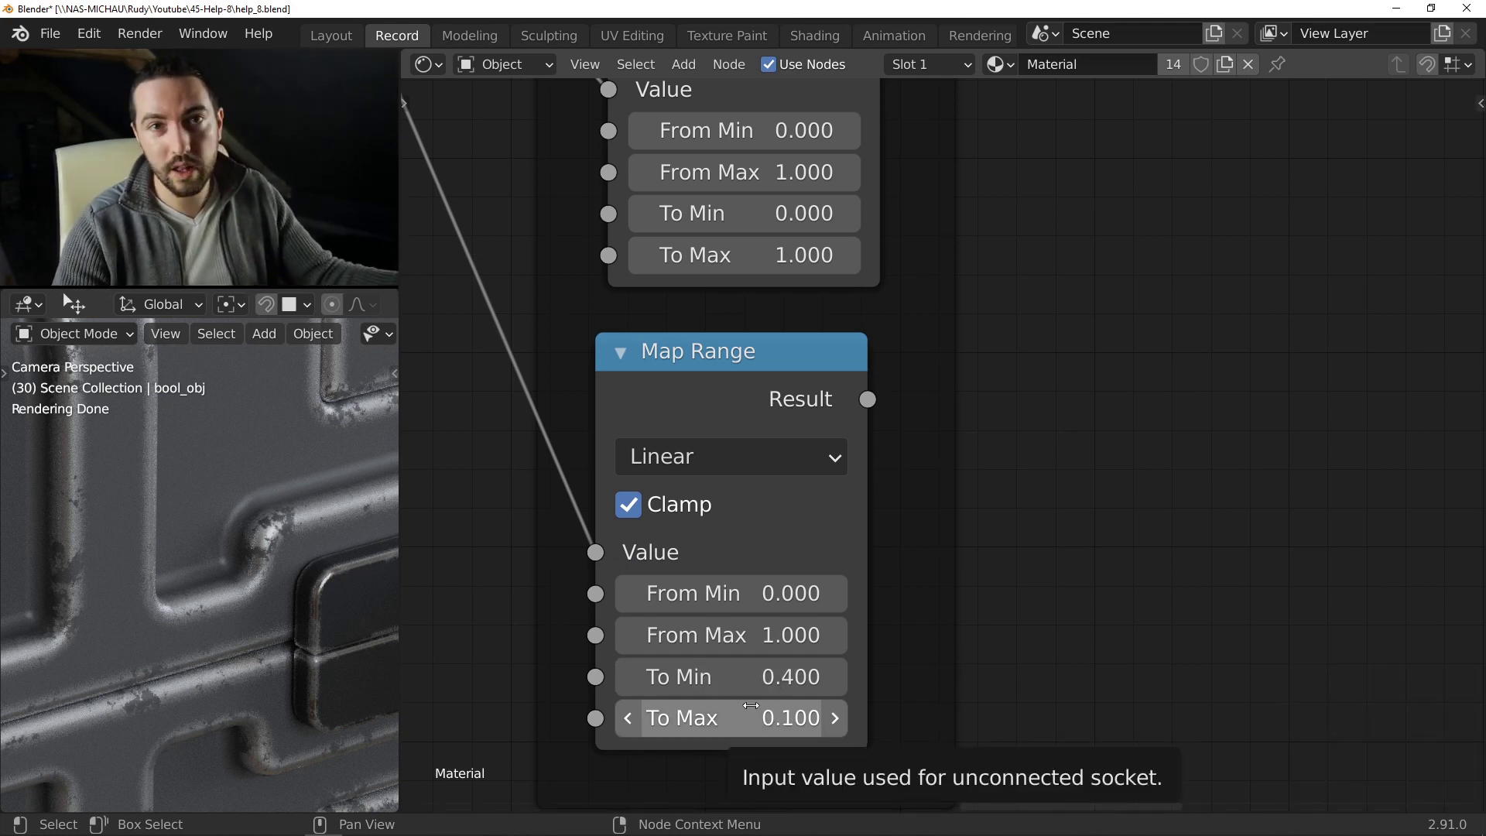
pyautogui.scroll(-4, 762, 715)
pyautogui.moveTo(680, 699); pyautogui.dragTo(746, 559, button='middle')
pyautogui.scroll(1, 659, 586)
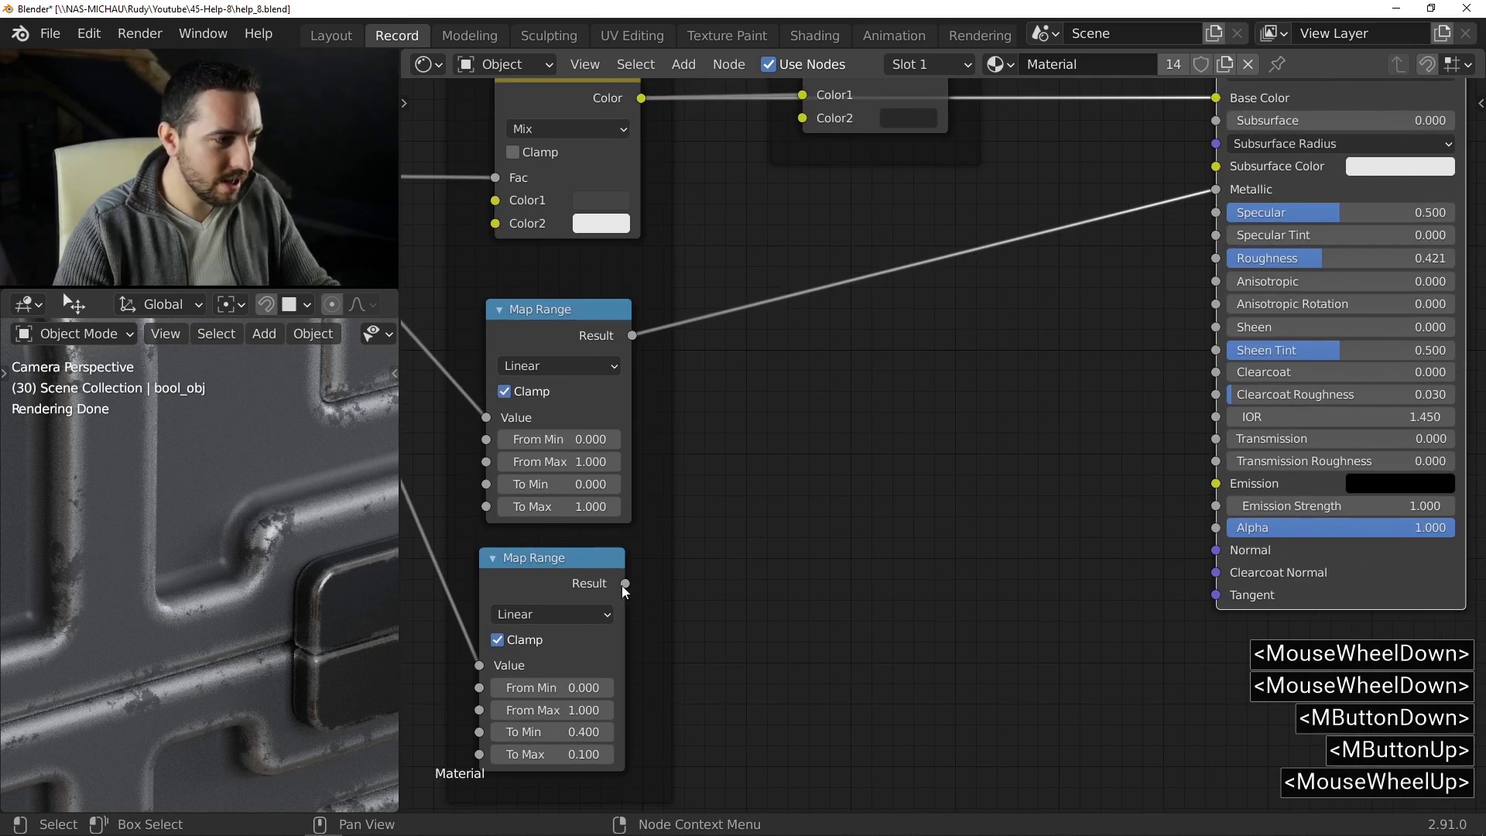
pyautogui.moveTo(624, 585); pyautogui.dragTo(1218, 257)
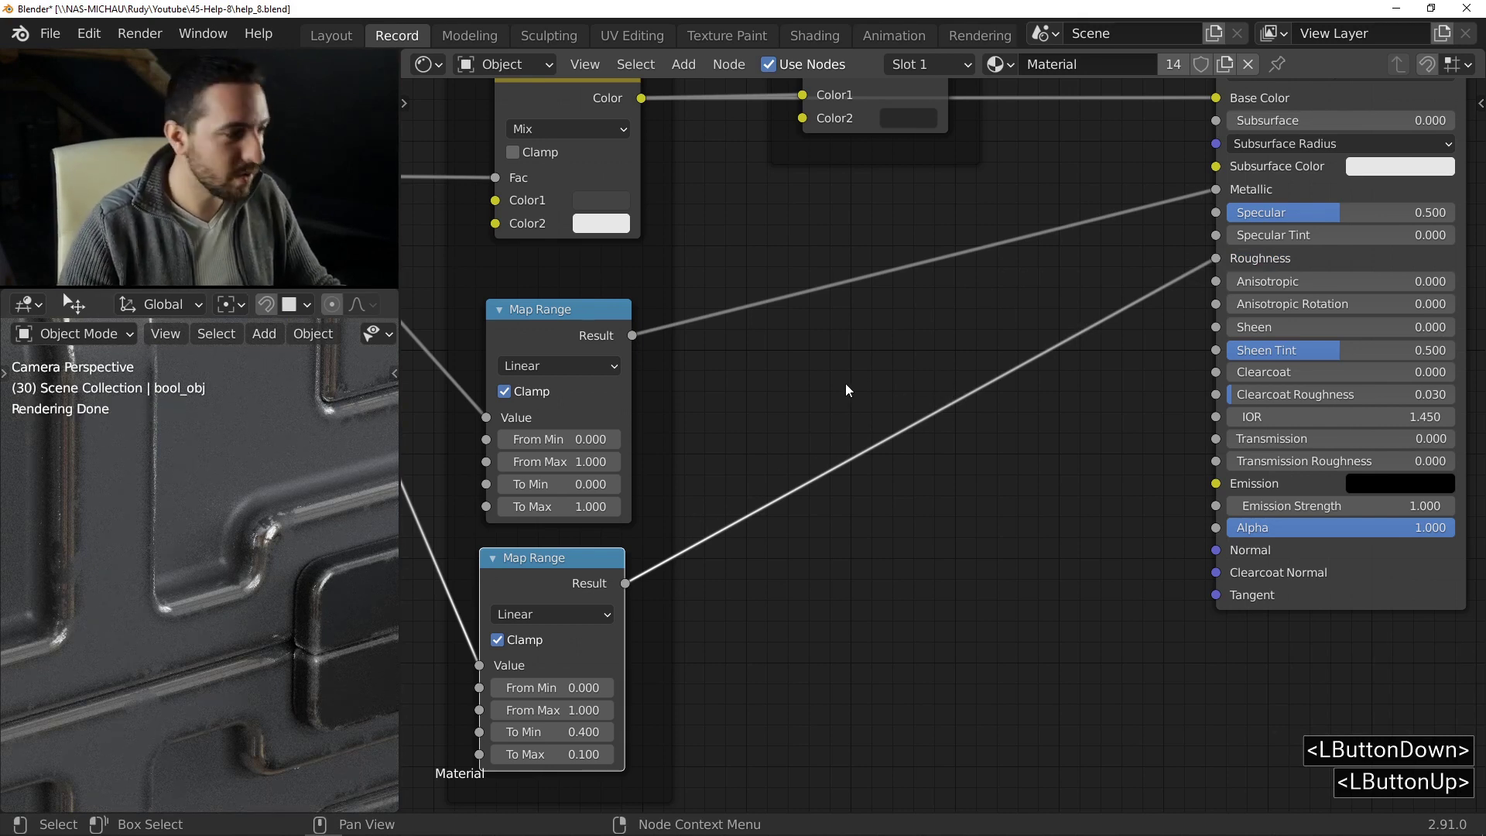
pyautogui.moveTo(830, 389); pyautogui.dragTo(1117, 453, button='middle')
pyautogui.scroll(-5, 1097, 455)
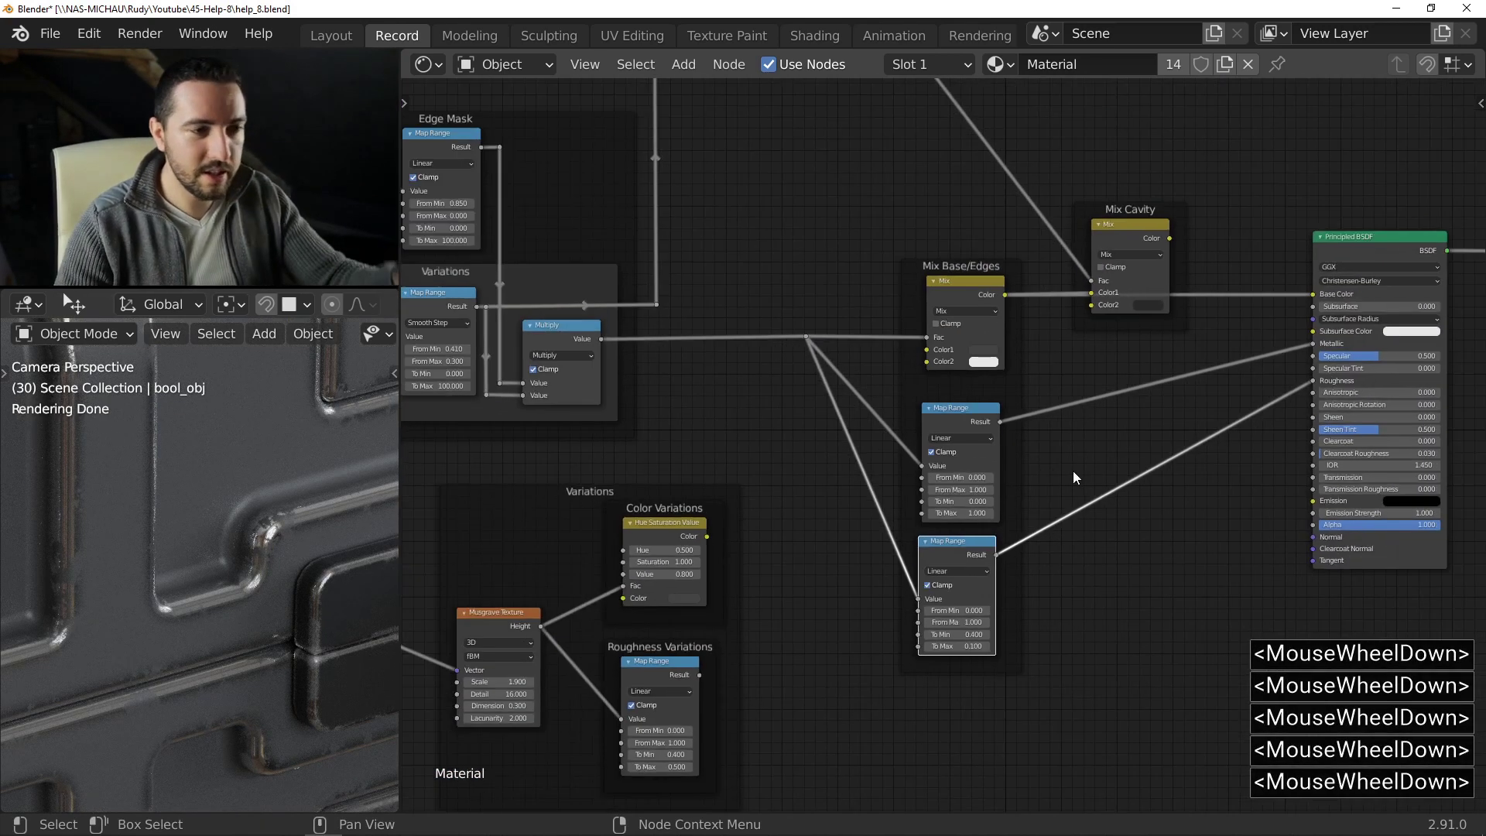
# - Preview the cavity Ambient Occlusion output, then the inverting RGB Curves result, in the Cavity mask frame
pyautogui.moveTo(969, 419); pyautogui.dragTo(979, 599, button='middle')
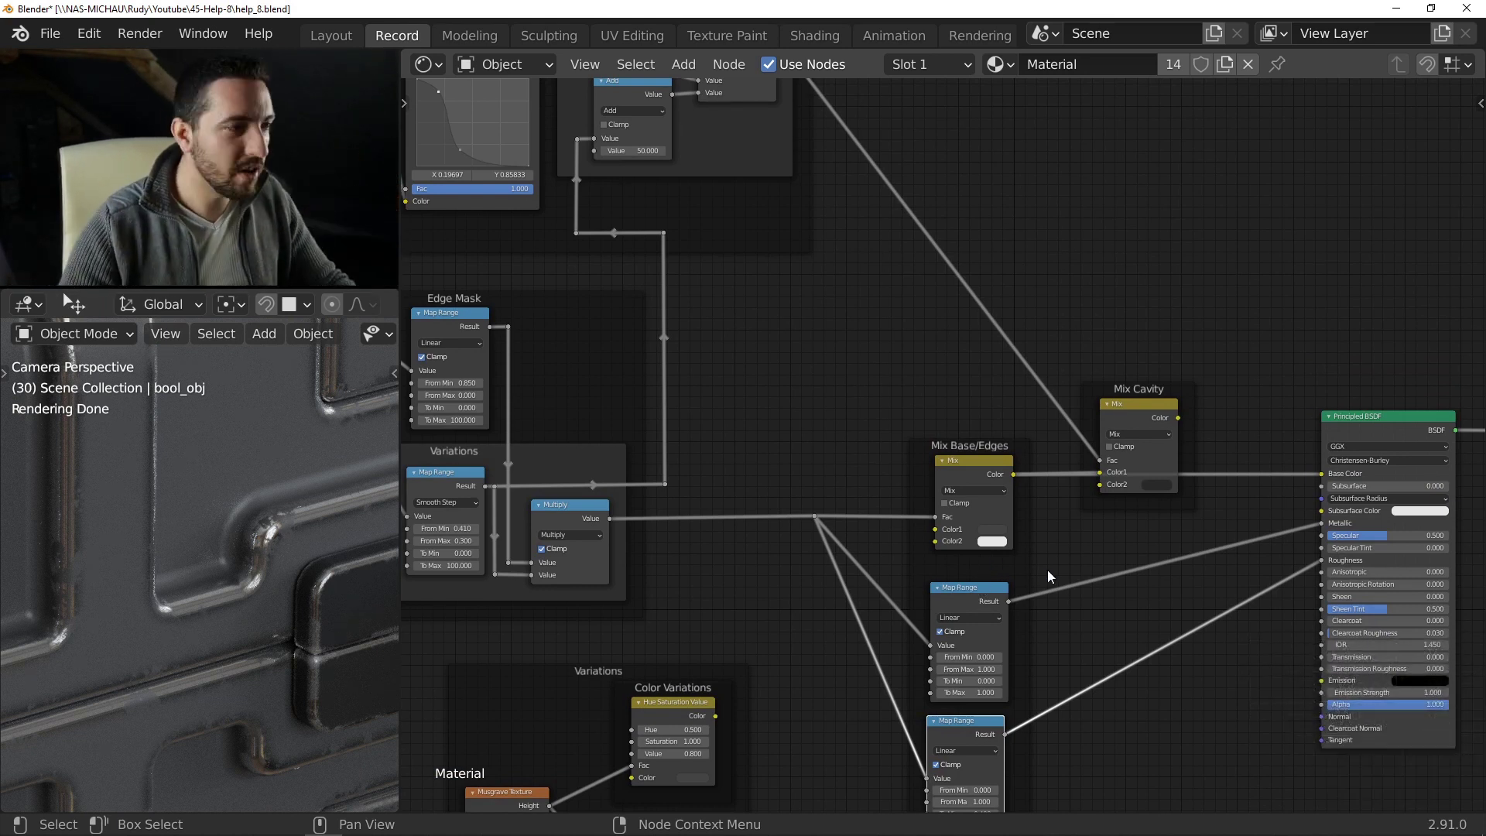
pyautogui.moveTo(833, 386); pyautogui.dragTo(1179, 602, button='middle')
pyautogui.scroll(5, 834, 297)
pyautogui.keyDown('ctrl'); pyautogui.keyDown('shift'); pyautogui.click(485, 306); pyautogui.keyUp('shift'); pyautogui.keyUp('ctrl')
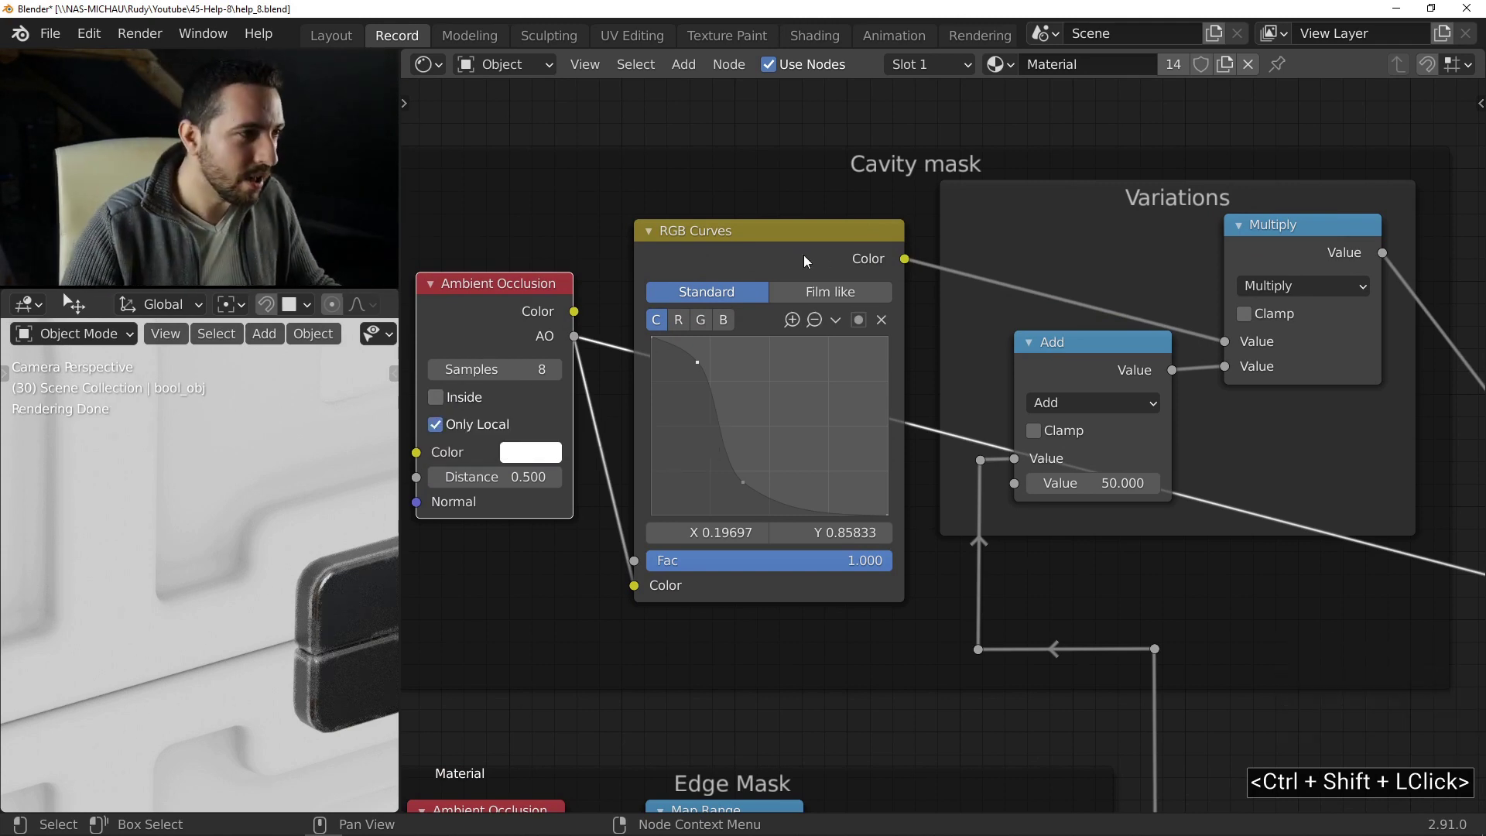
pyautogui.keyDown('ctrl'); pyautogui.keyDown('shift'); pyautogui.click(739, 236); pyautogui.keyUp('shift'); pyautogui.keyUp('ctrl')
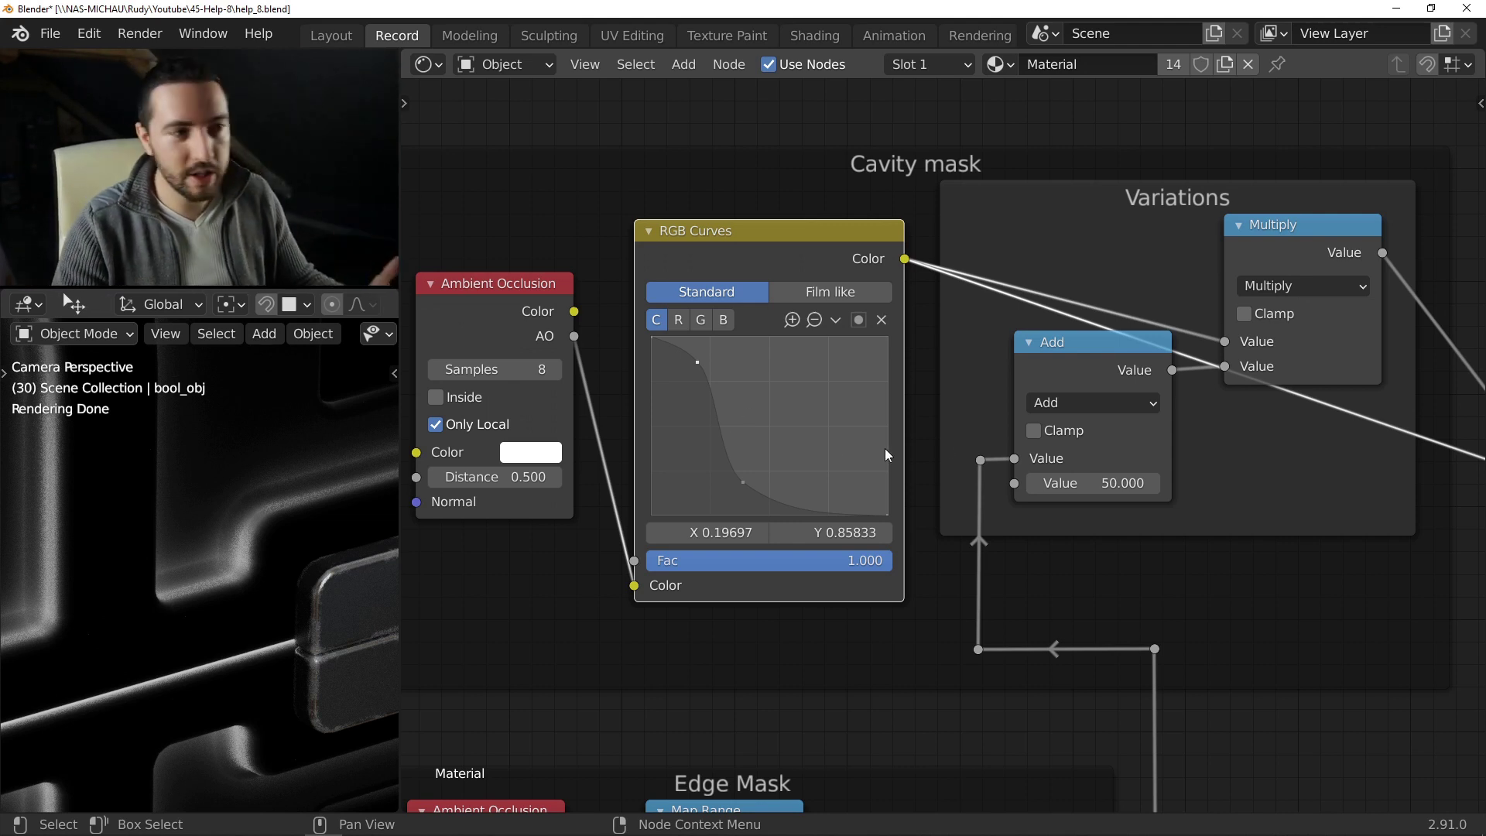
# - Preview the Variations noise mask, then the cavity mask multiplied by its variations
pyautogui.scroll(-2, 944, 443)
pyautogui.moveTo(945, 443); pyautogui.dragTo(826, 468, button='middle')
pyautogui.scroll(-3, 852, 441)
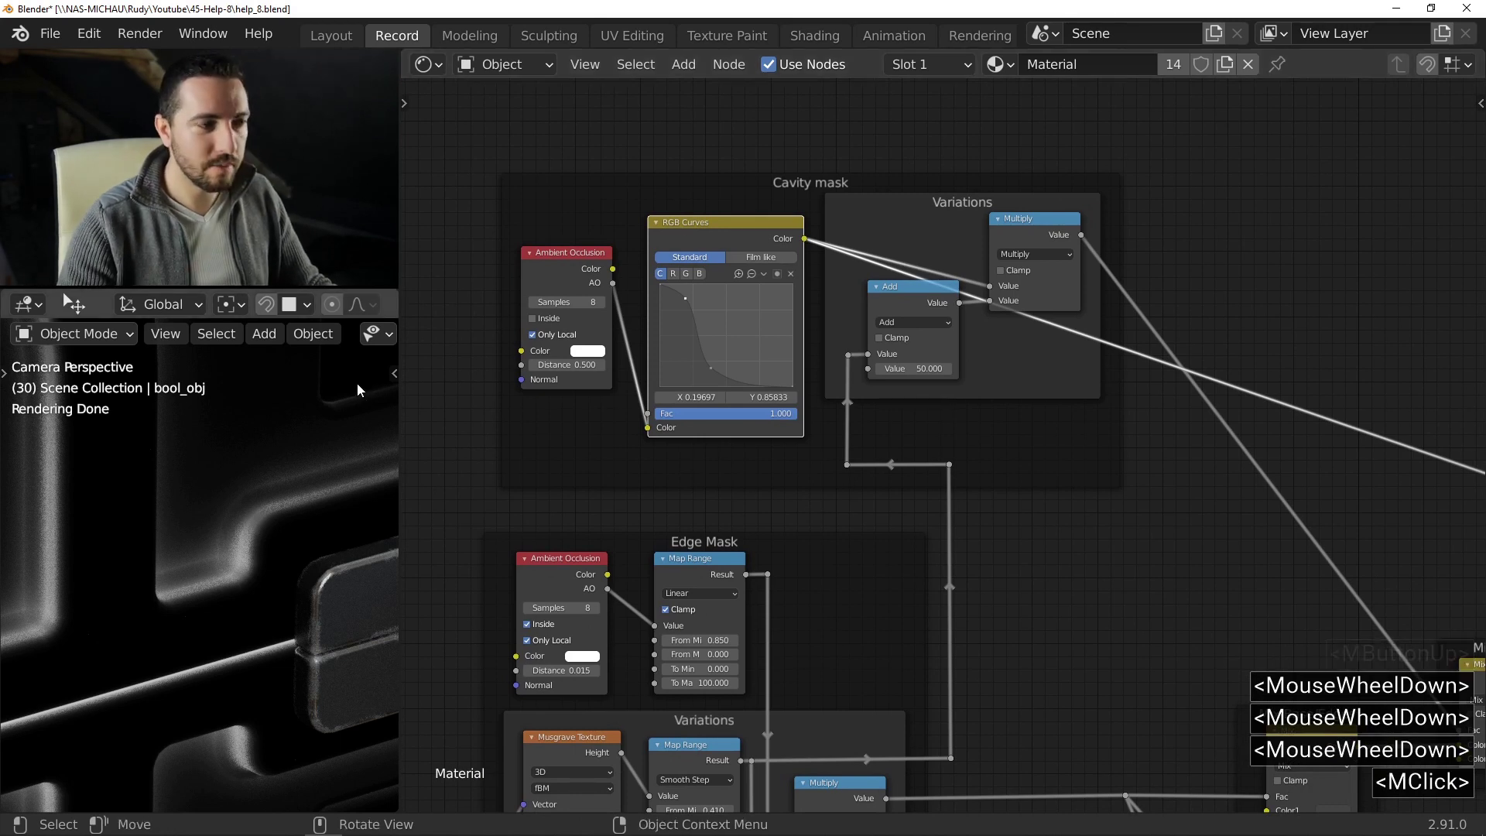
pyautogui.hotkey('ctrl', 'shift')
pyautogui.keyDown('ctrl'); pyautogui.keyDown('shift'); pyautogui.click(711, 750); pyautogui.keyUp('shift'); pyautogui.keyUp('ctrl')
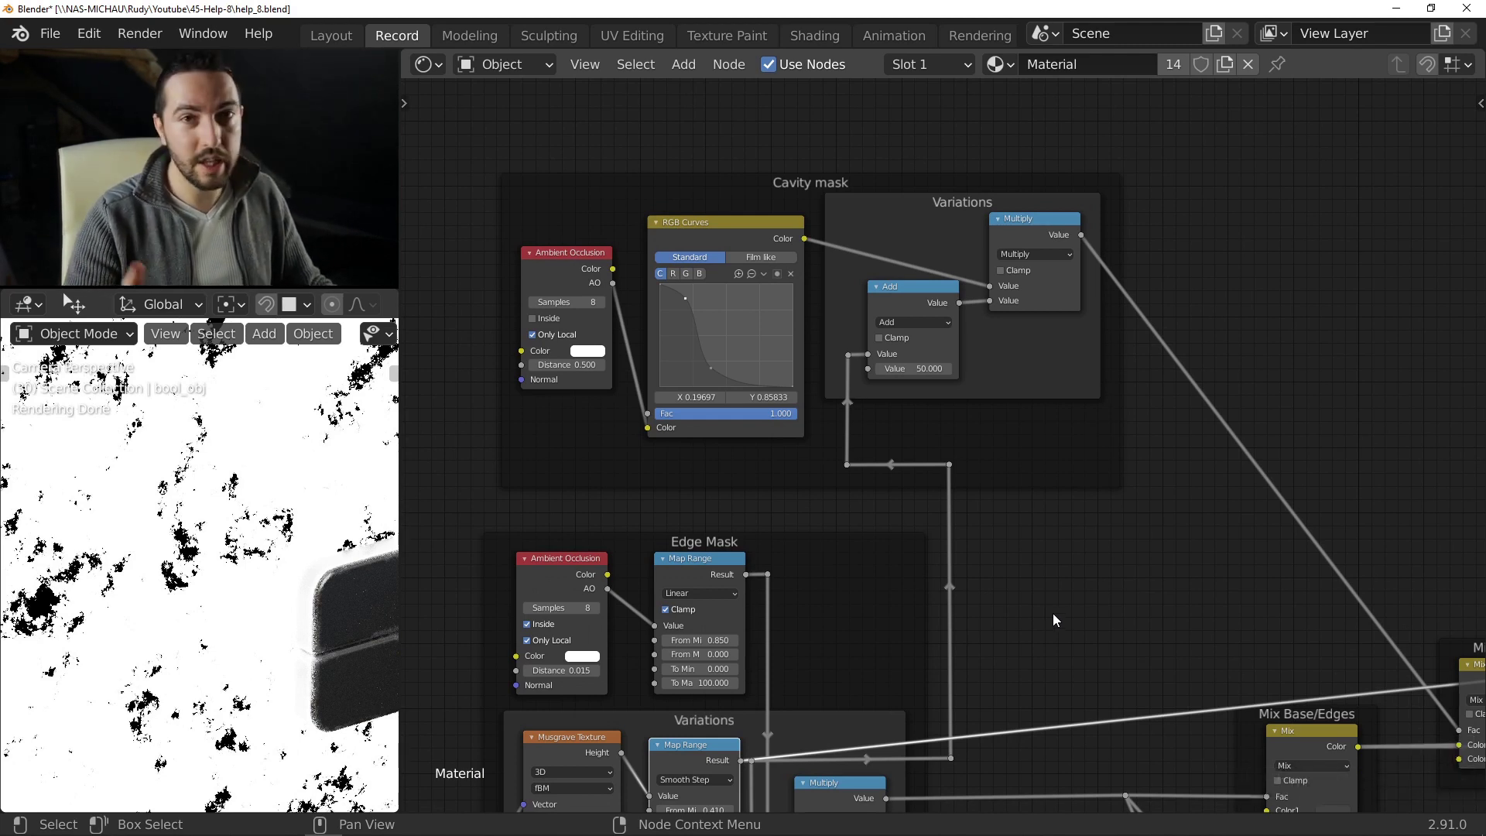
pyautogui.keyDown('ctrl'); pyautogui.keyDown('shift'); pyautogui.click(1028, 222); pyautogui.keyUp('shift'); pyautogui.keyUp('ctrl')
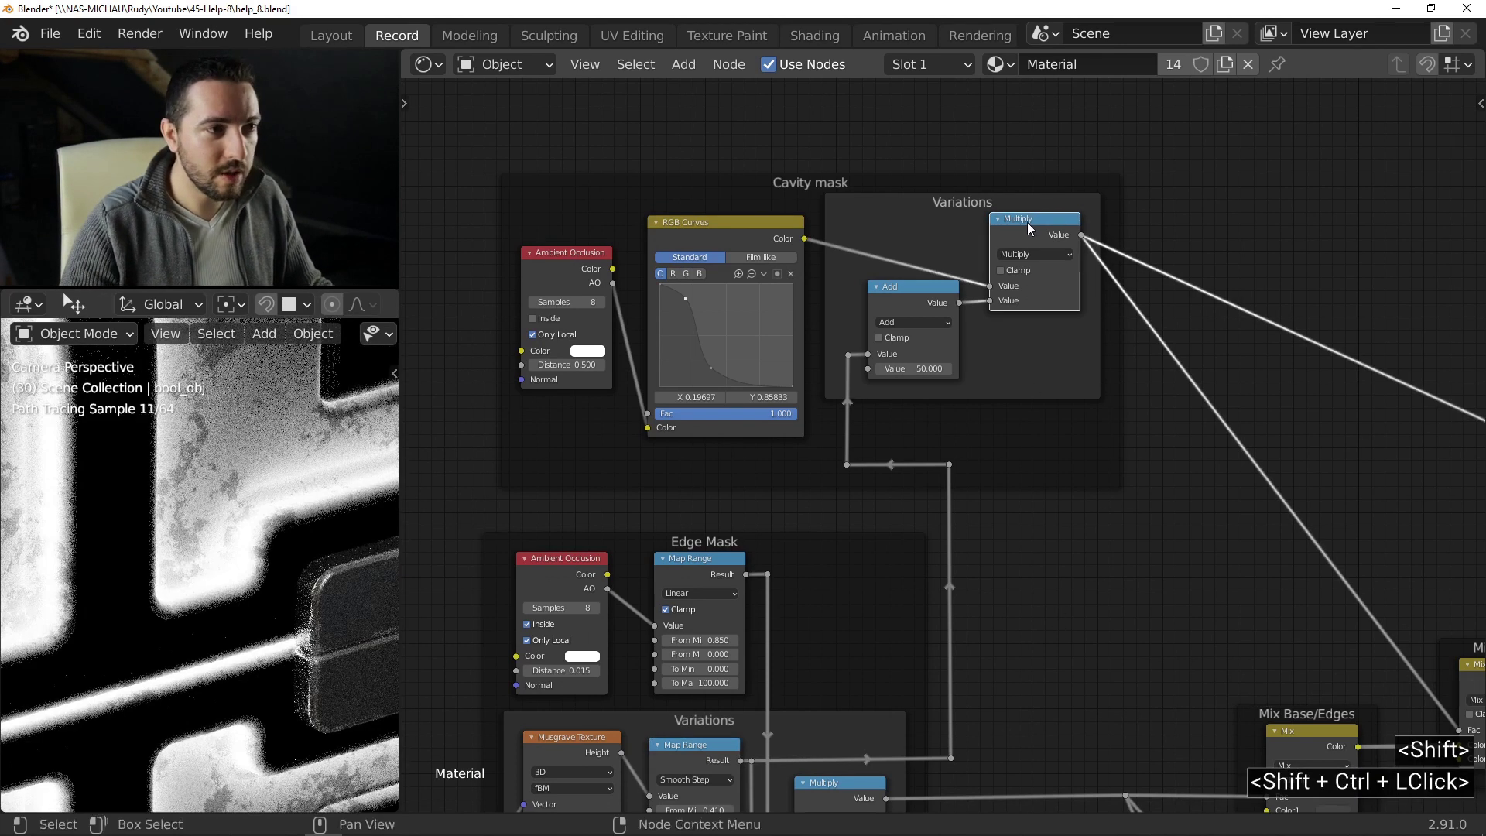
# - Preview the Edge Mask frame's edge variations Map Range output
pyautogui.scroll(5, 1022, 231)
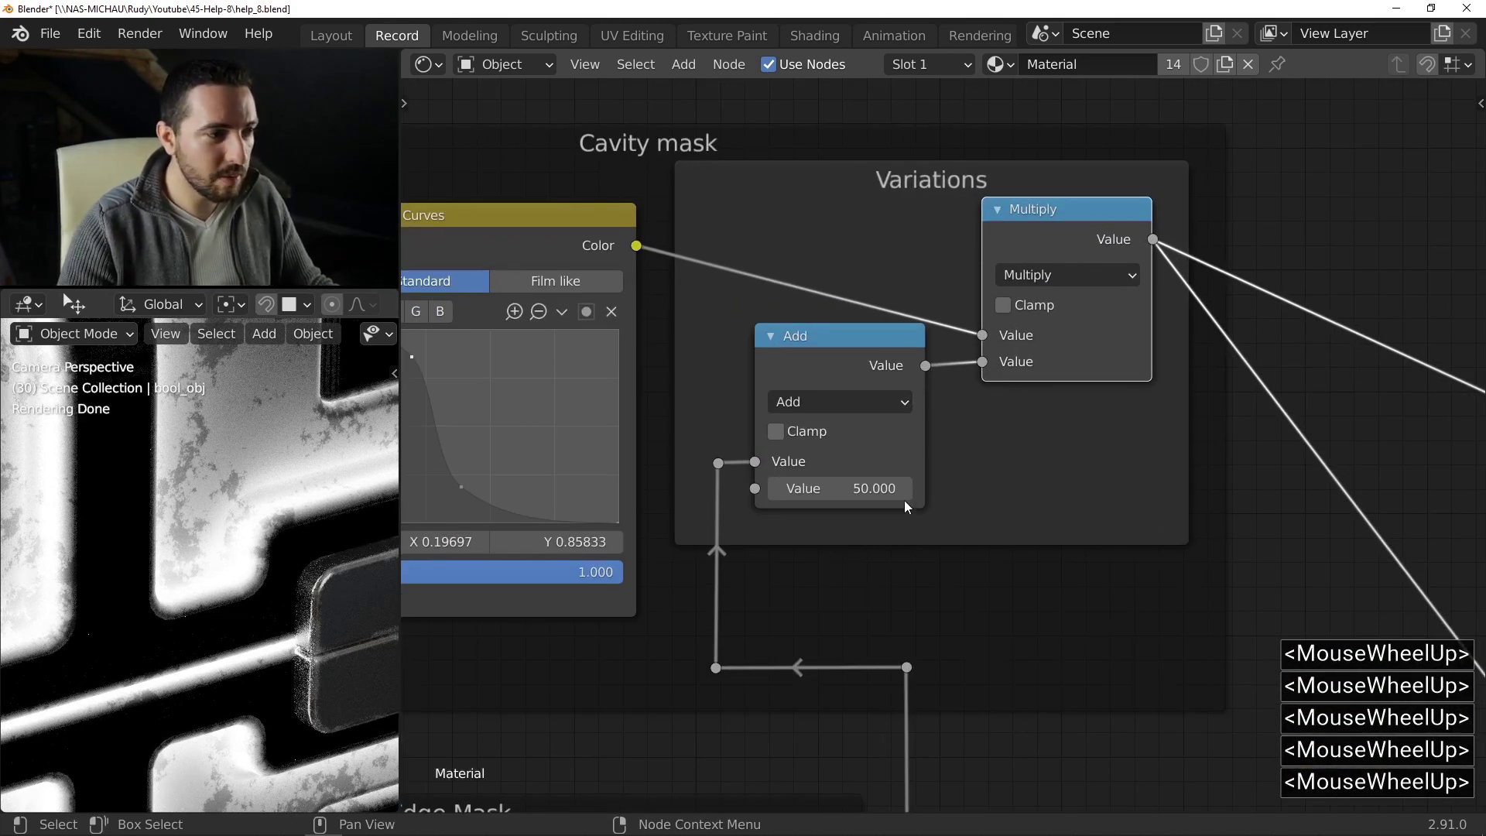
pyautogui.scroll(-4, 904, 495)
pyautogui.keyDown('shift'); pyautogui.moveTo(884, 551); pyautogui.dragTo(843, 410, button='middle'); pyautogui.keyUp('shift')
pyautogui.scroll(-3, 839, 402)
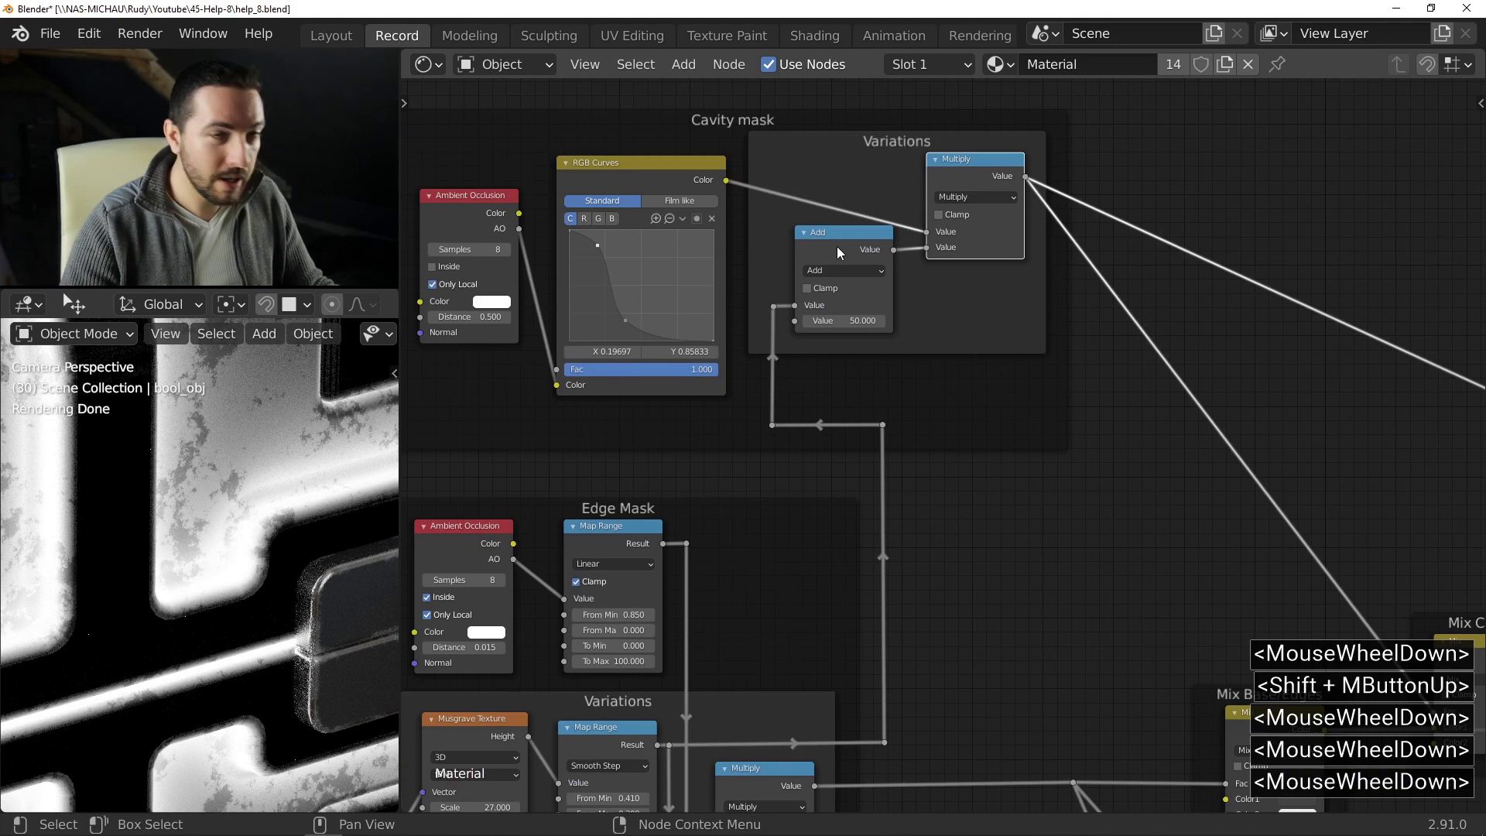
pyautogui.keyDown('ctrl'); pyautogui.keyDown('shift'); pyautogui.click(596, 729); pyautogui.keyUp('shift'); pyautogui.keyUp('ctrl')
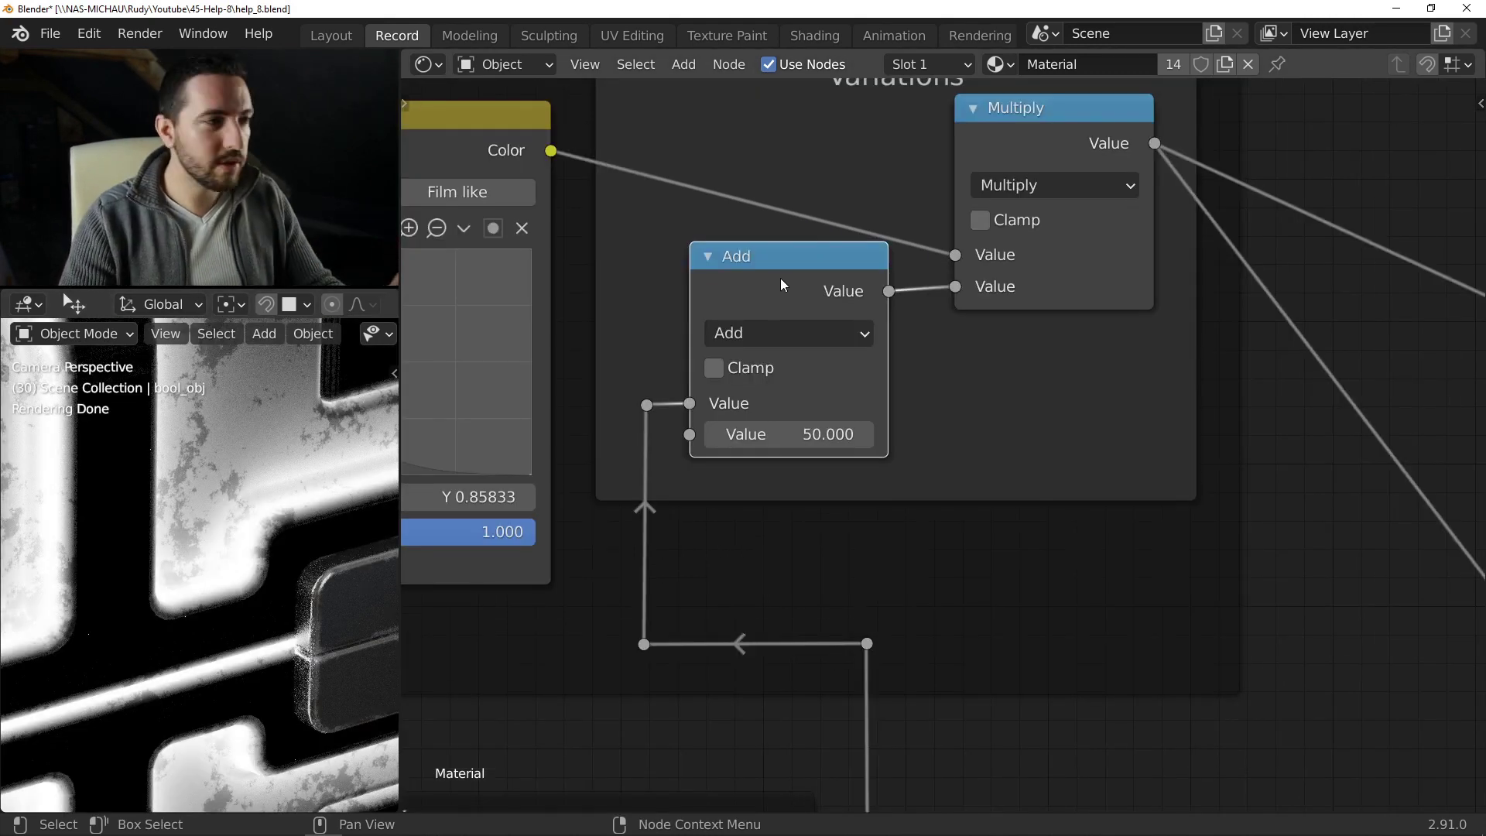
# - Mute the Variations Add node to compare the mask, then unmute it
pyautogui.click(781, 279)
pyautogui.press('m')
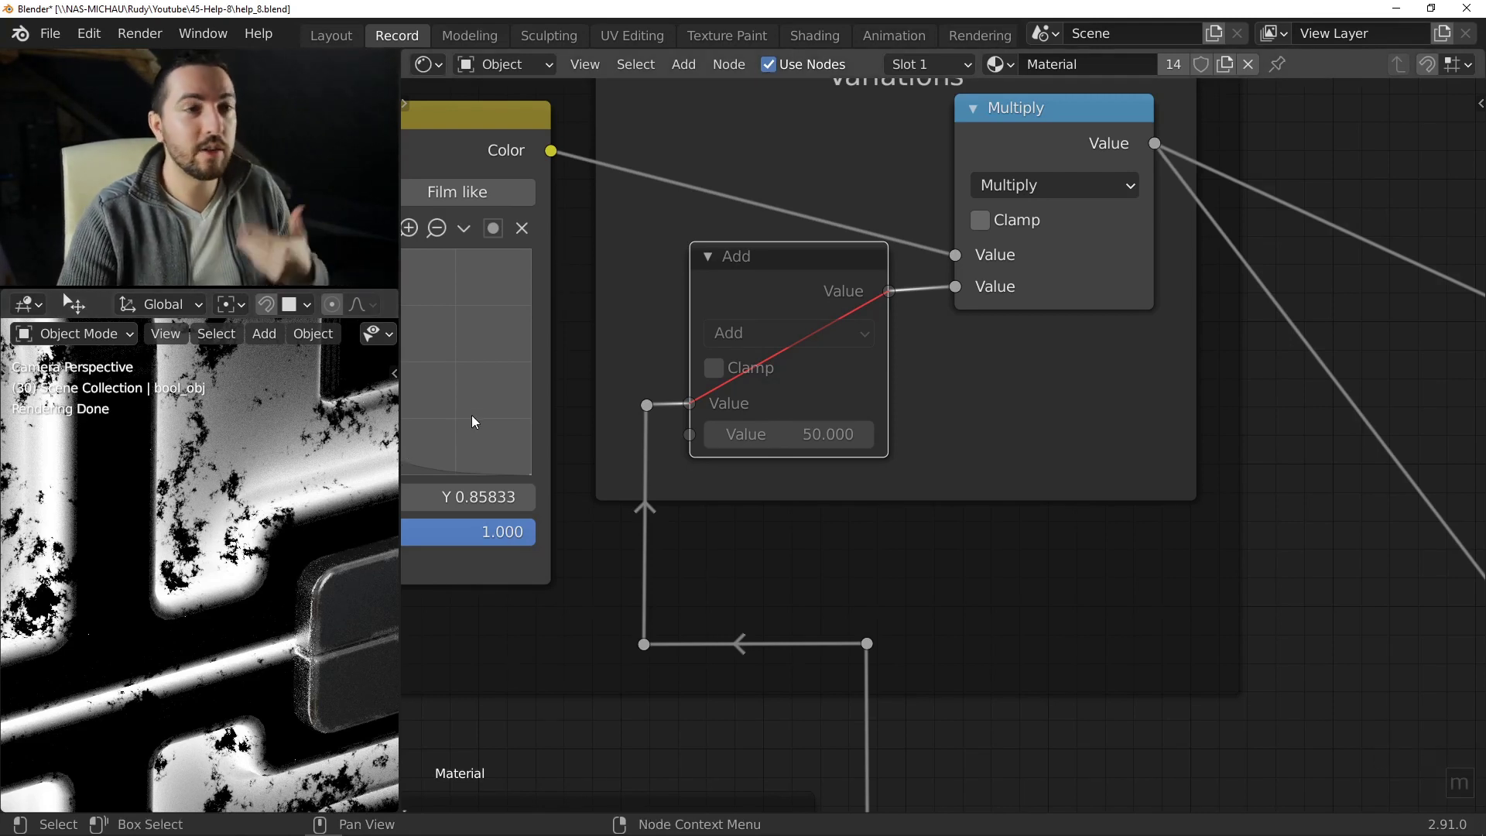
pyautogui.click(805, 278)
pyautogui.press('m')
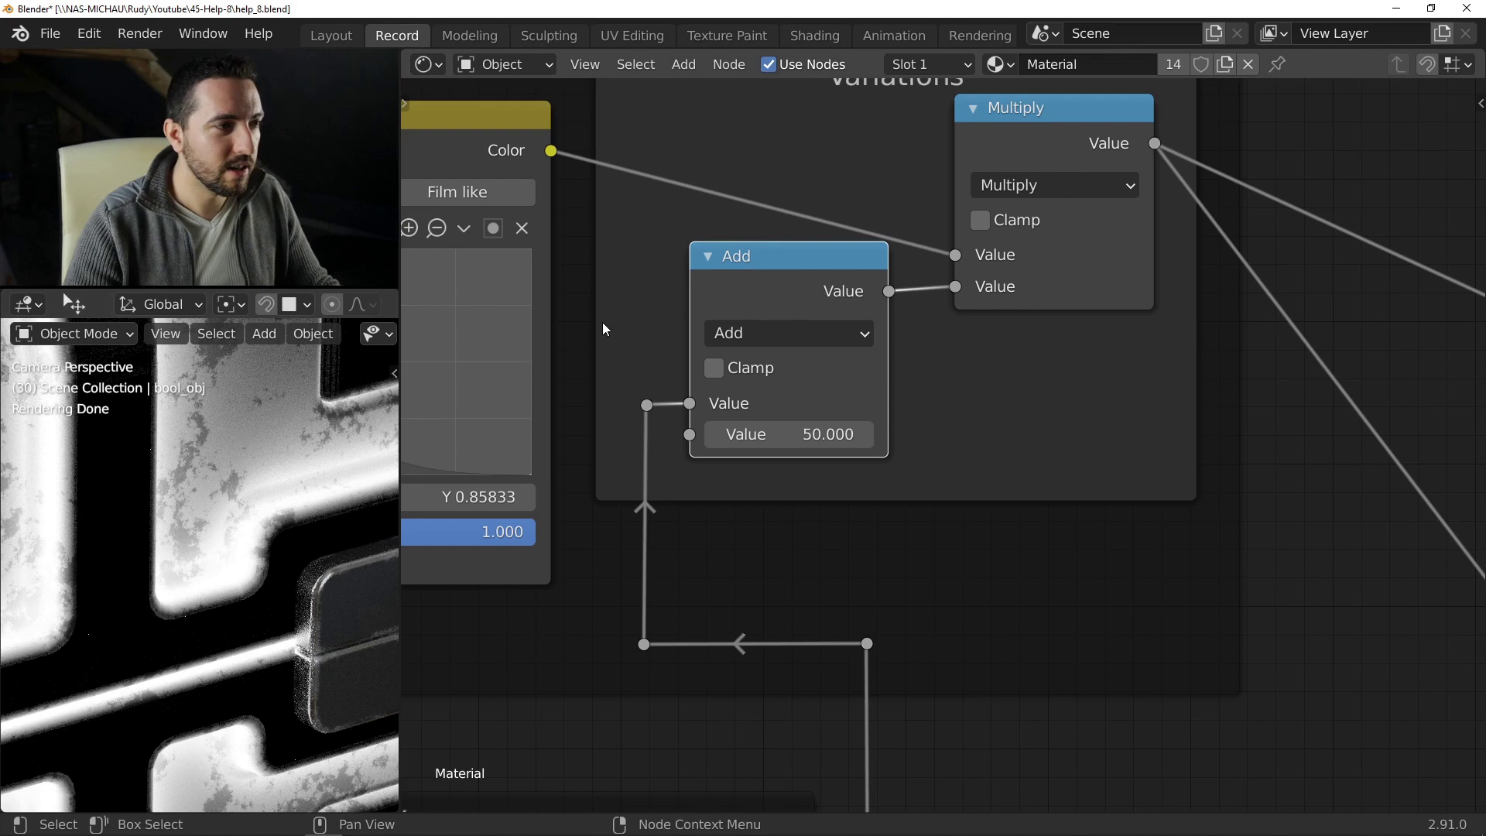
# - Preview the Mix Base/Edges result, then the Mix Cavity result, in the viewport
pyautogui.scroll(-3, 597, 325)
pyautogui.scroll(-2, 883, 496)
pyautogui.keyDown('shift'); pyautogui.moveTo(882, 495); pyautogui.dragTo(809, 419, button='middle'); pyautogui.keyUp('shift')
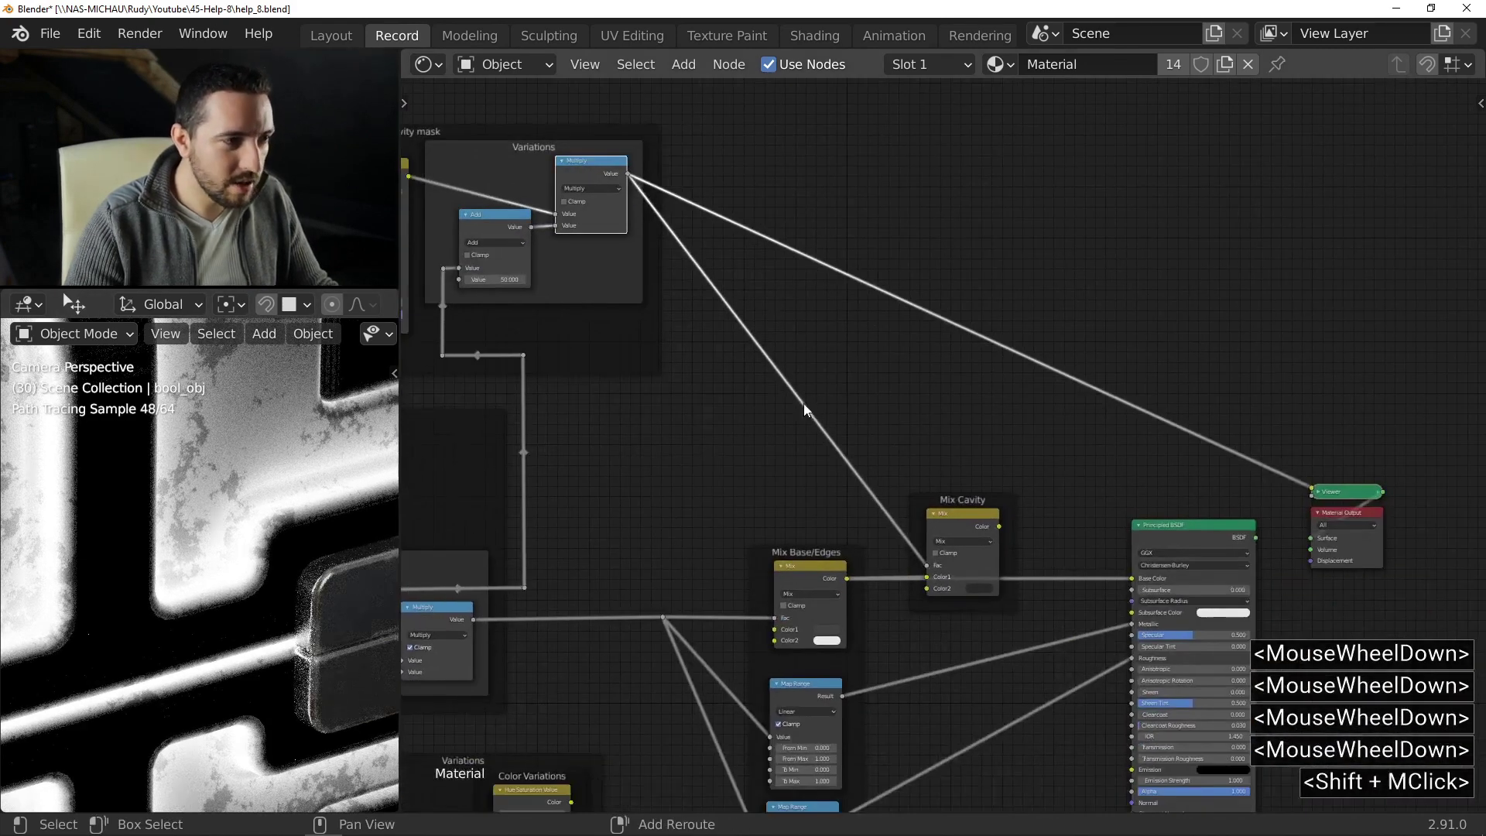
pyautogui.scroll(4, 927, 540)
pyautogui.keyDown('ctrl'); pyautogui.keyDown('shift'); pyautogui.click(704, 611); pyautogui.keyUp('shift'); pyautogui.keyUp('ctrl')
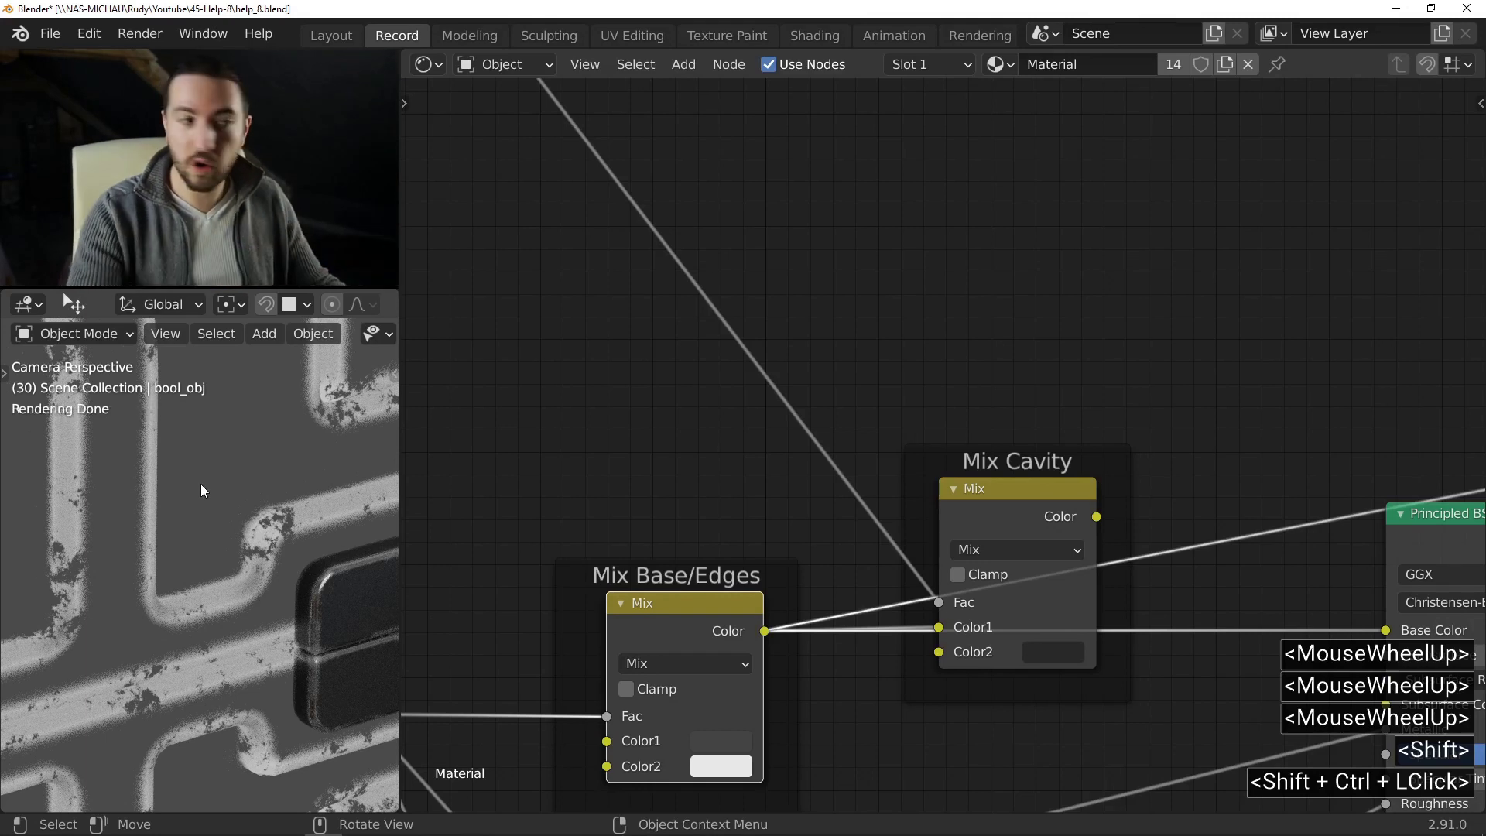
pyautogui.scroll(2, 1029, 640)
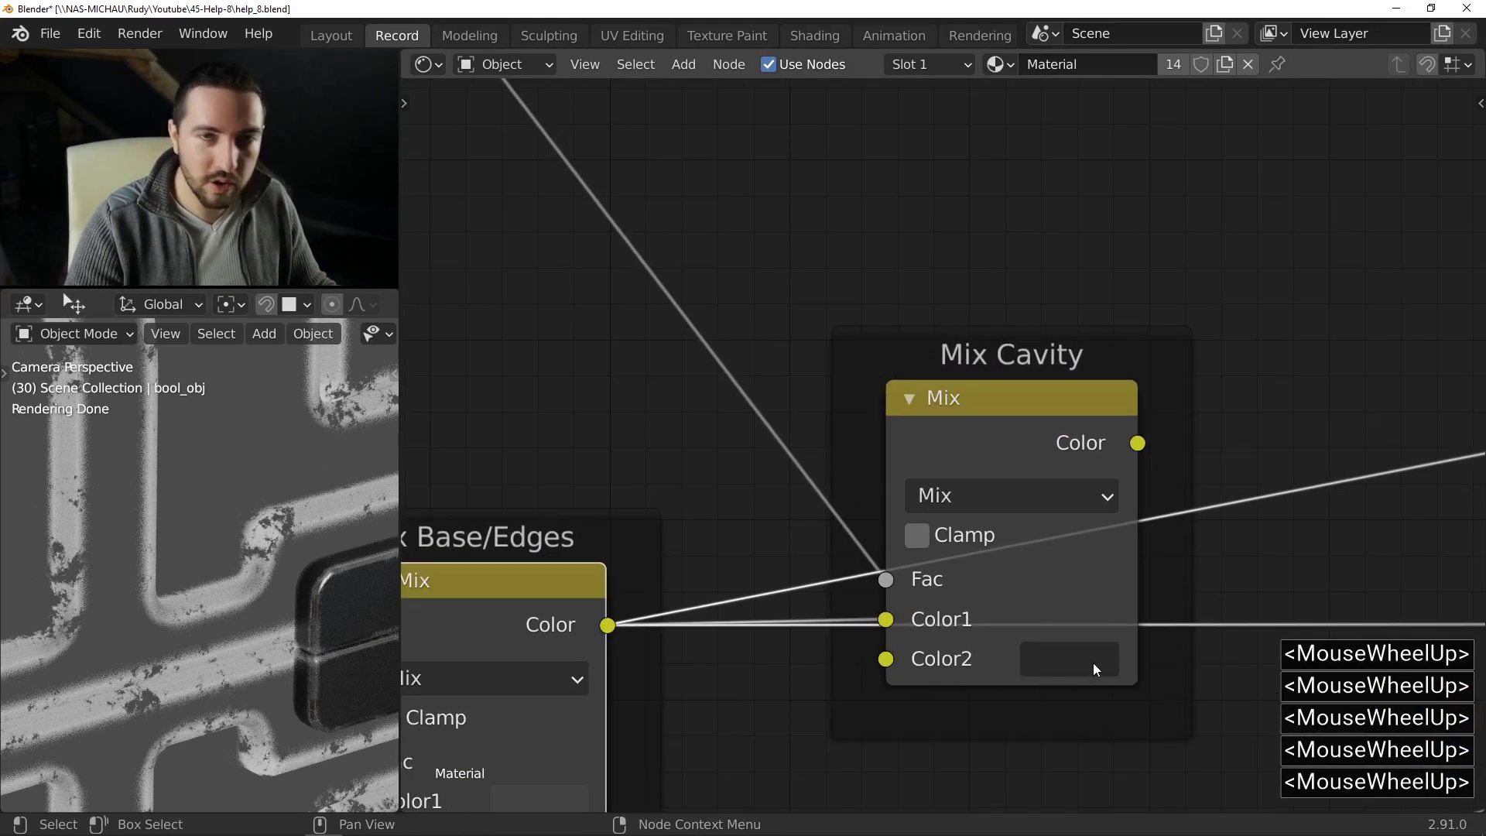
pyautogui.keyDown('ctrl'); pyautogui.keyDown('shift'); pyautogui.click(998, 402); pyautogui.keyUp('shift'); pyautogui.keyUp('ctrl')
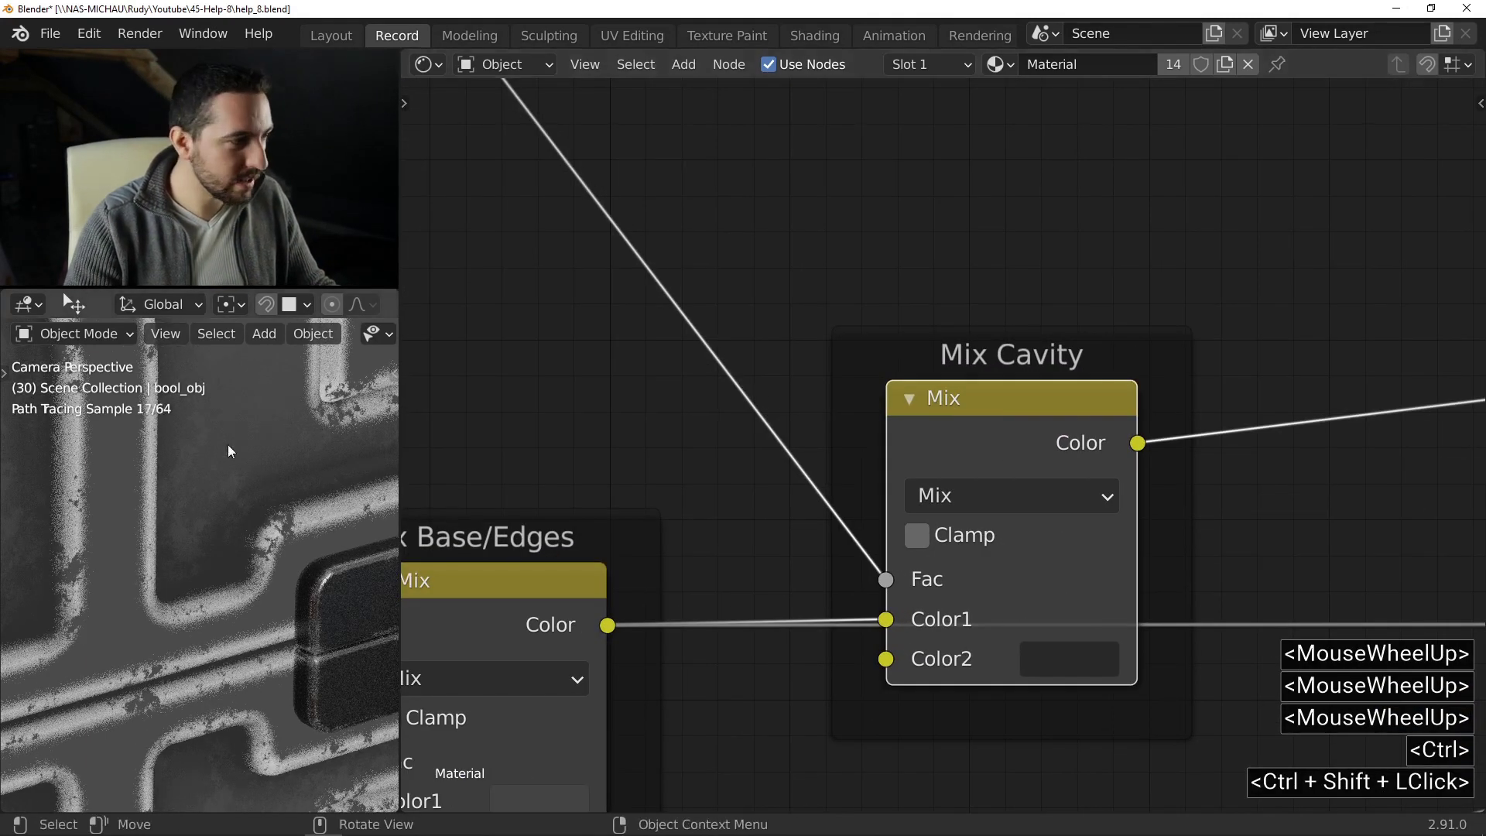
# - Compare the Mix Base/Edges and Mix Cavity previews once more
pyautogui.scroll(2, 198, 521)
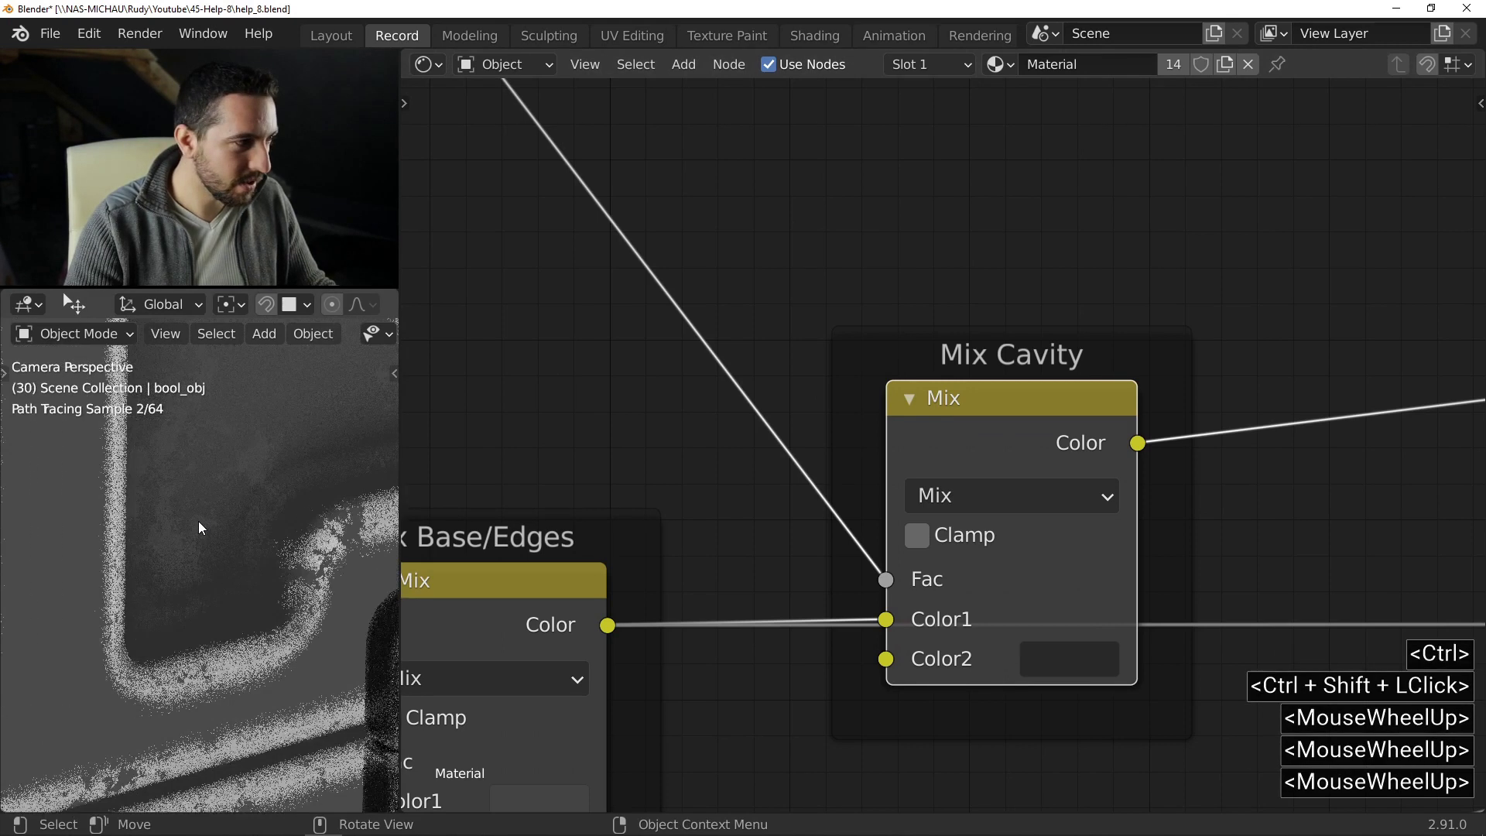
pyautogui.scroll(-5, 198, 522)
pyautogui.moveTo(812, 550); pyautogui.dragTo(1055, 519, button='middle')
pyautogui.scroll(-1, 1056, 519)
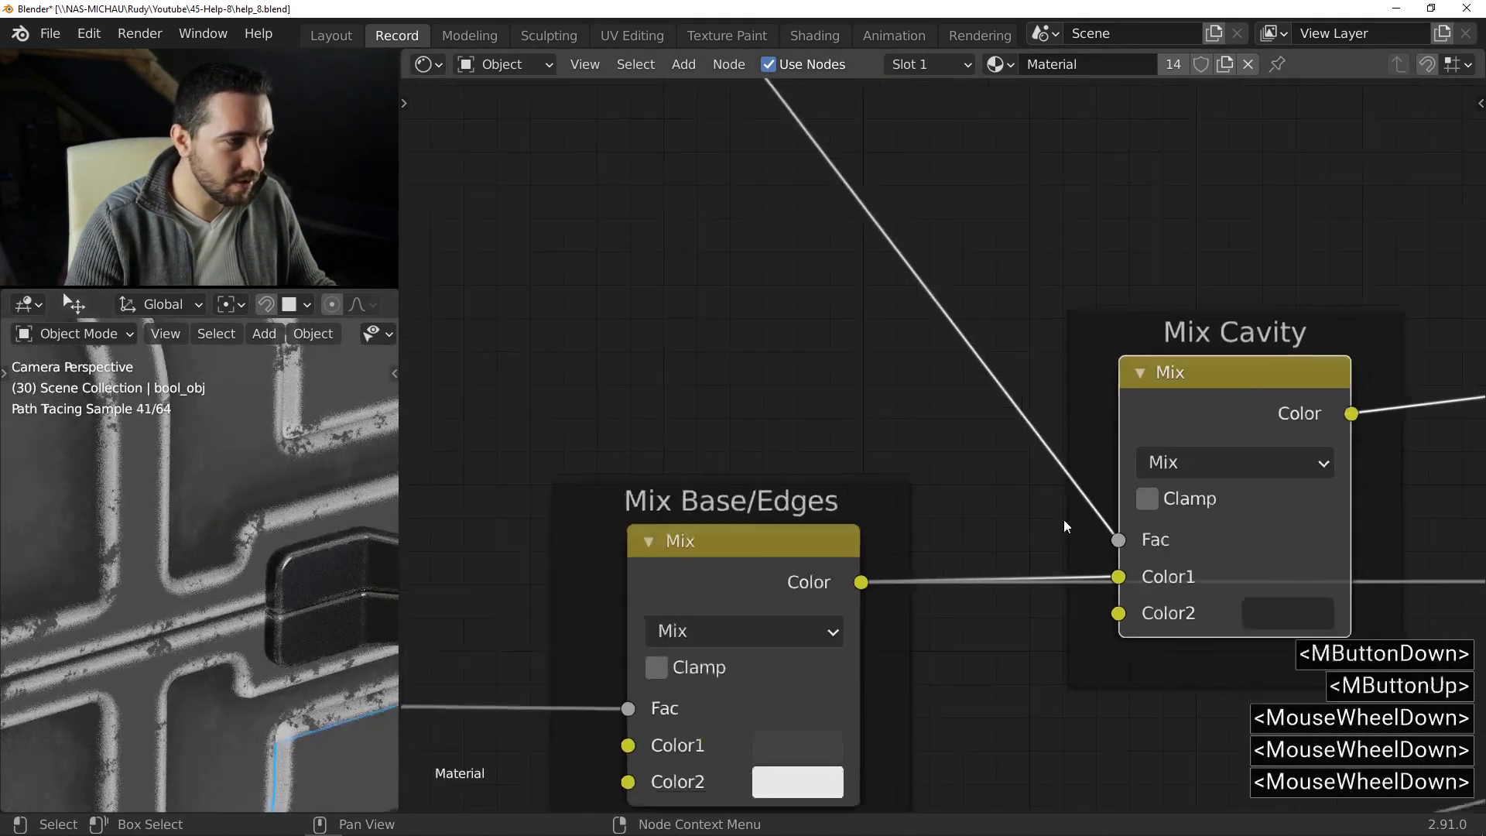
pyautogui.scroll(-1, 1054, 522)
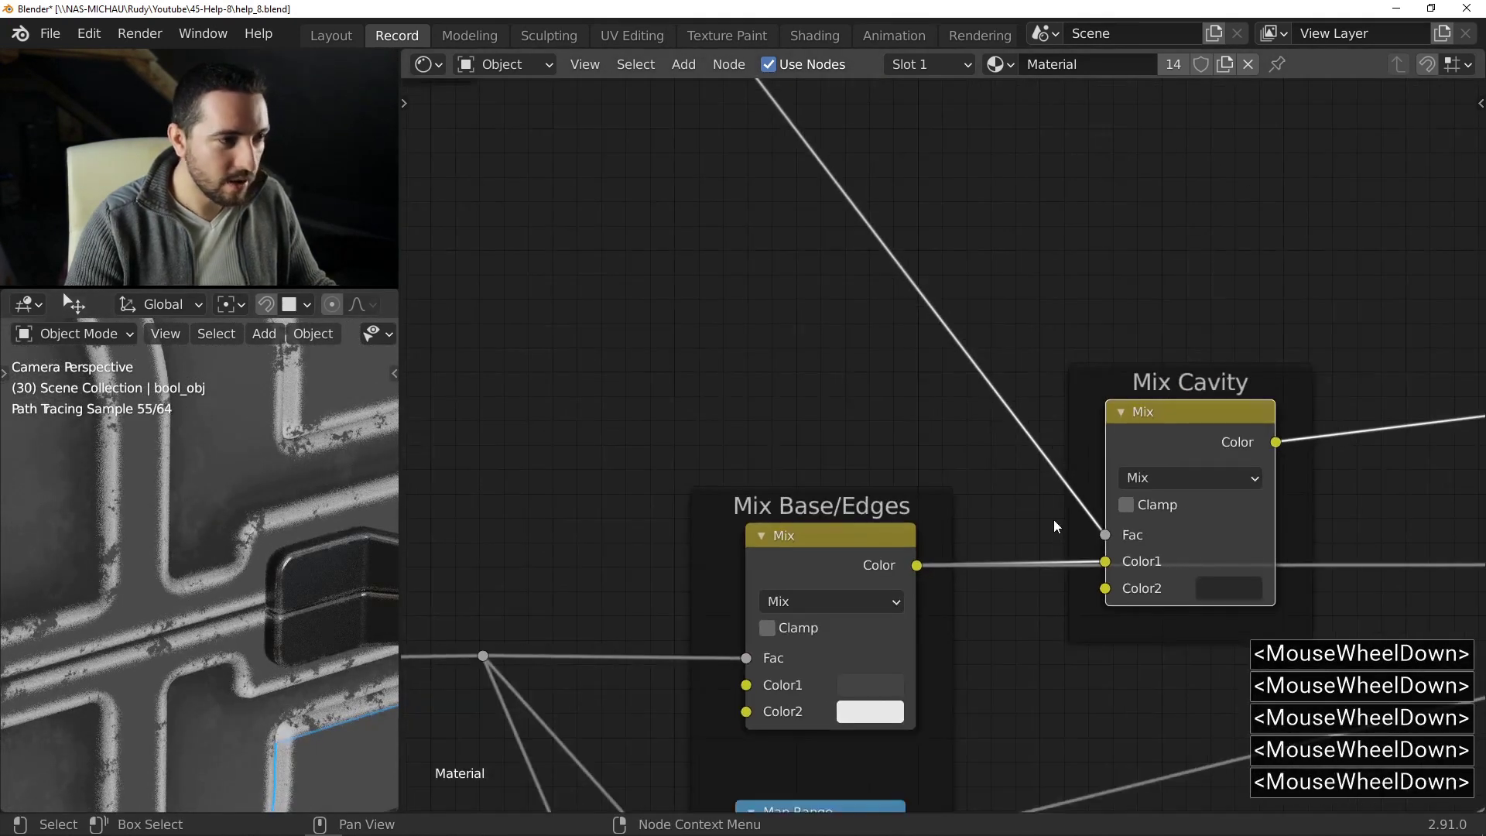
pyautogui.keyDown('ctrl'); pyautogui.keyDown('shift'); pyautogui.click(858, 538); pyautogui.keyUp('shift'); pyautogui.keyUp('ctrl')
pyautogui.keyDown('ctrl'); pyautogui.keyDown('shift'); pyautogui.click(1206, 435); pyautogui.keyUp('shift'); pyautogui.keyUp('ctrl')
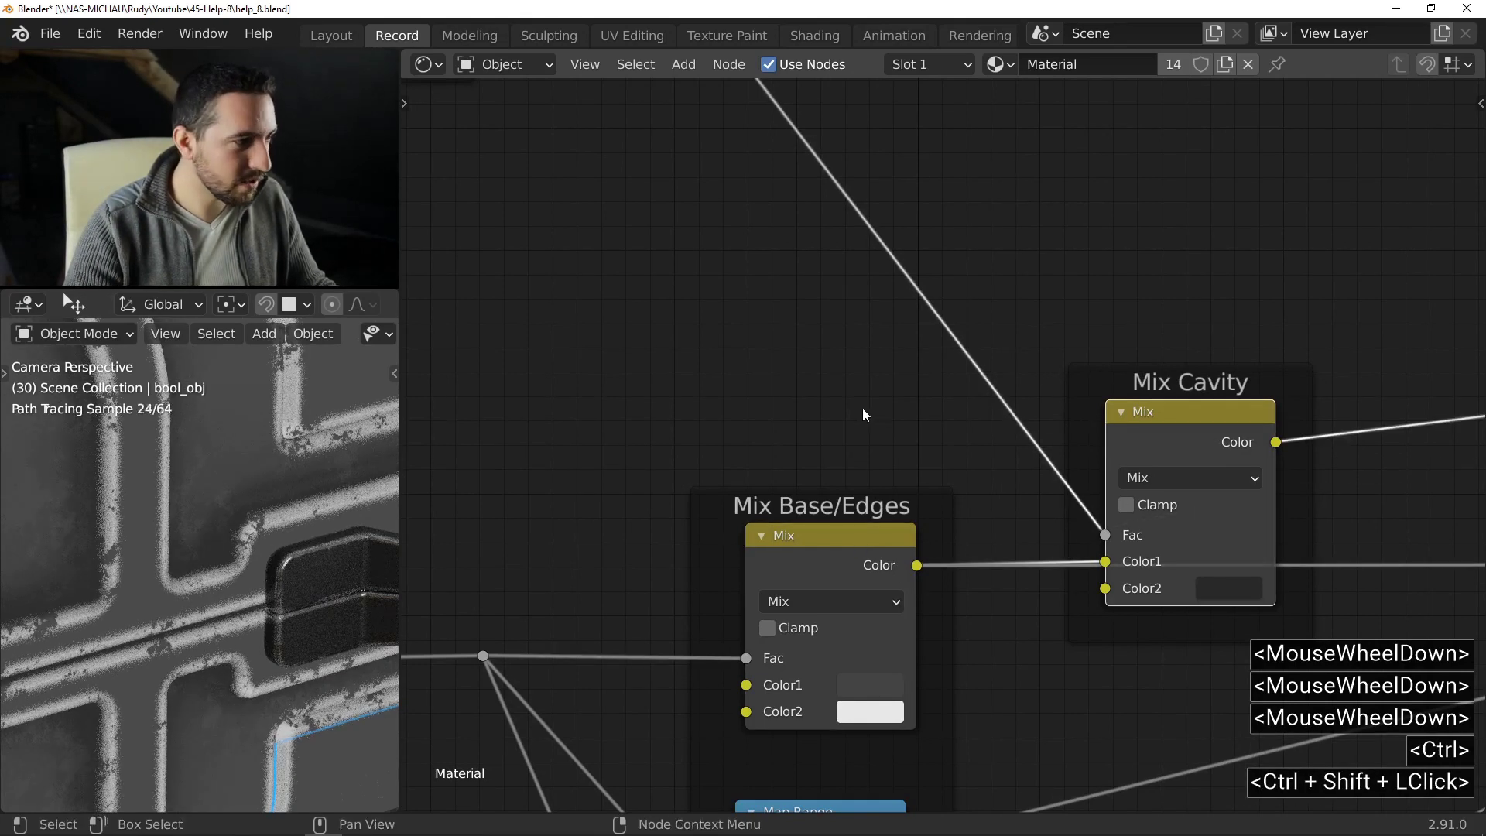
pyautogui.scroll(-4, 853, 407)
# - Plug Mix Cavity Color into Principled BSDF Base Color and reconnect the BSDF to Material Output
pyautogui.moveTo(1221, 437); pyautogui.dragTo(918, 403, button='middle')
pyautogui.scroll(5, 882, 404)
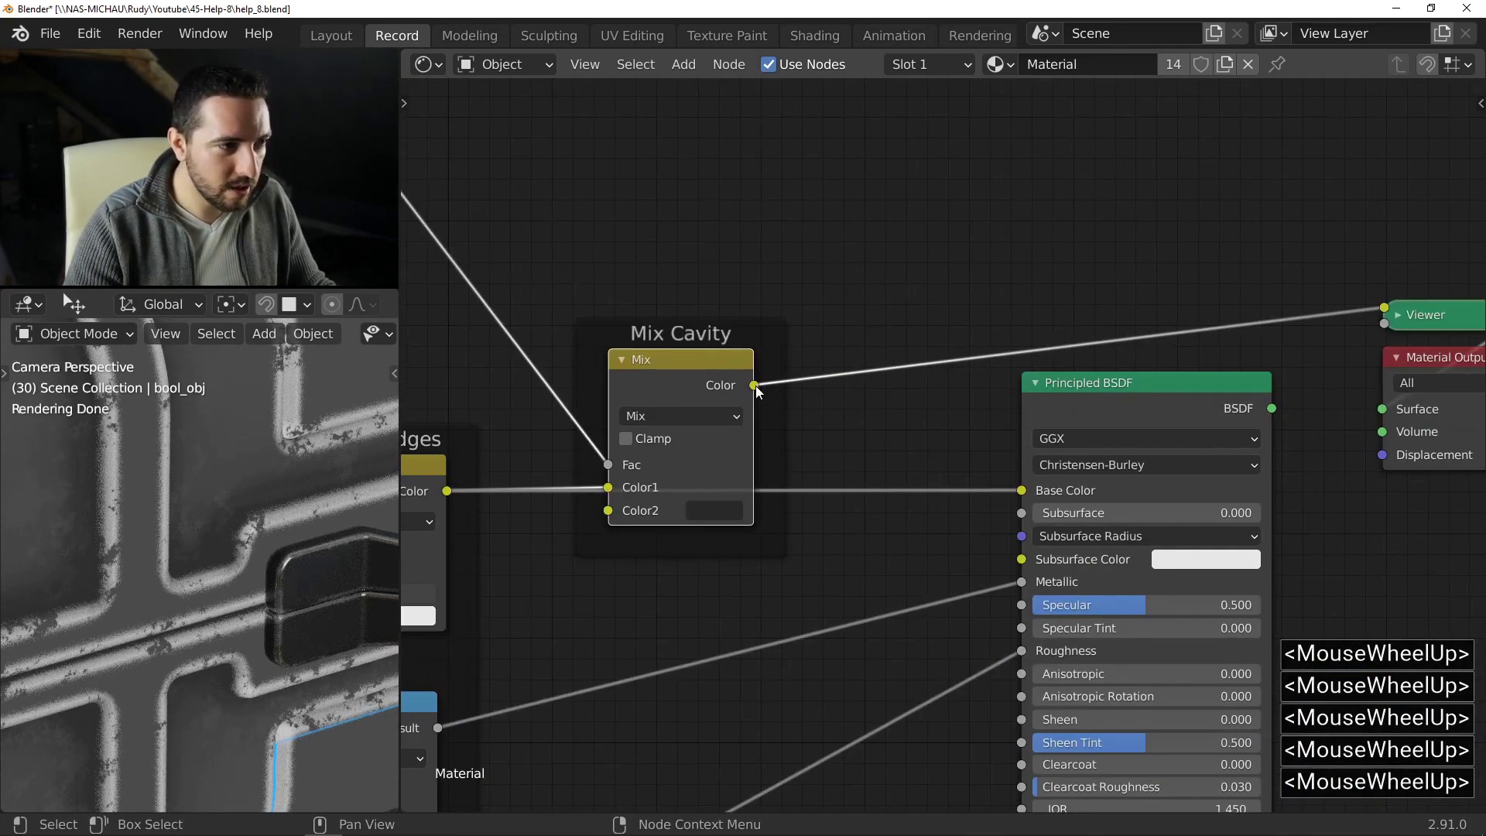
pyautogui.moveTo(754, 386); pyautogui.dragTo(1014, 492)
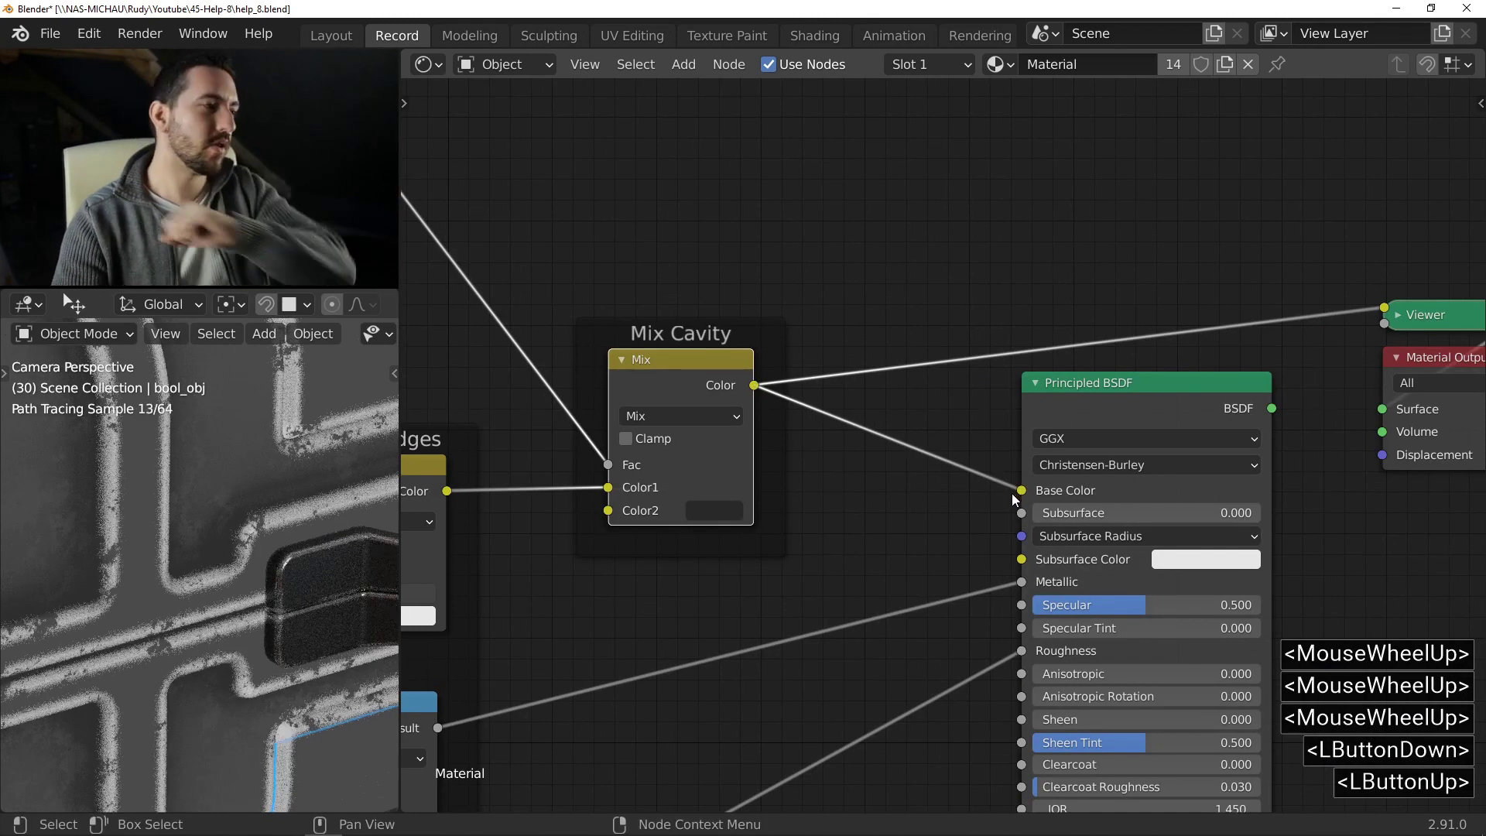
pyautogui.keyDown('ctrl'); pyautogui.keyDown('shift'); pyautogui.click(1144, 415); pyautogui.keyUp('shift'); pyautogui.keyUp('ctrl')
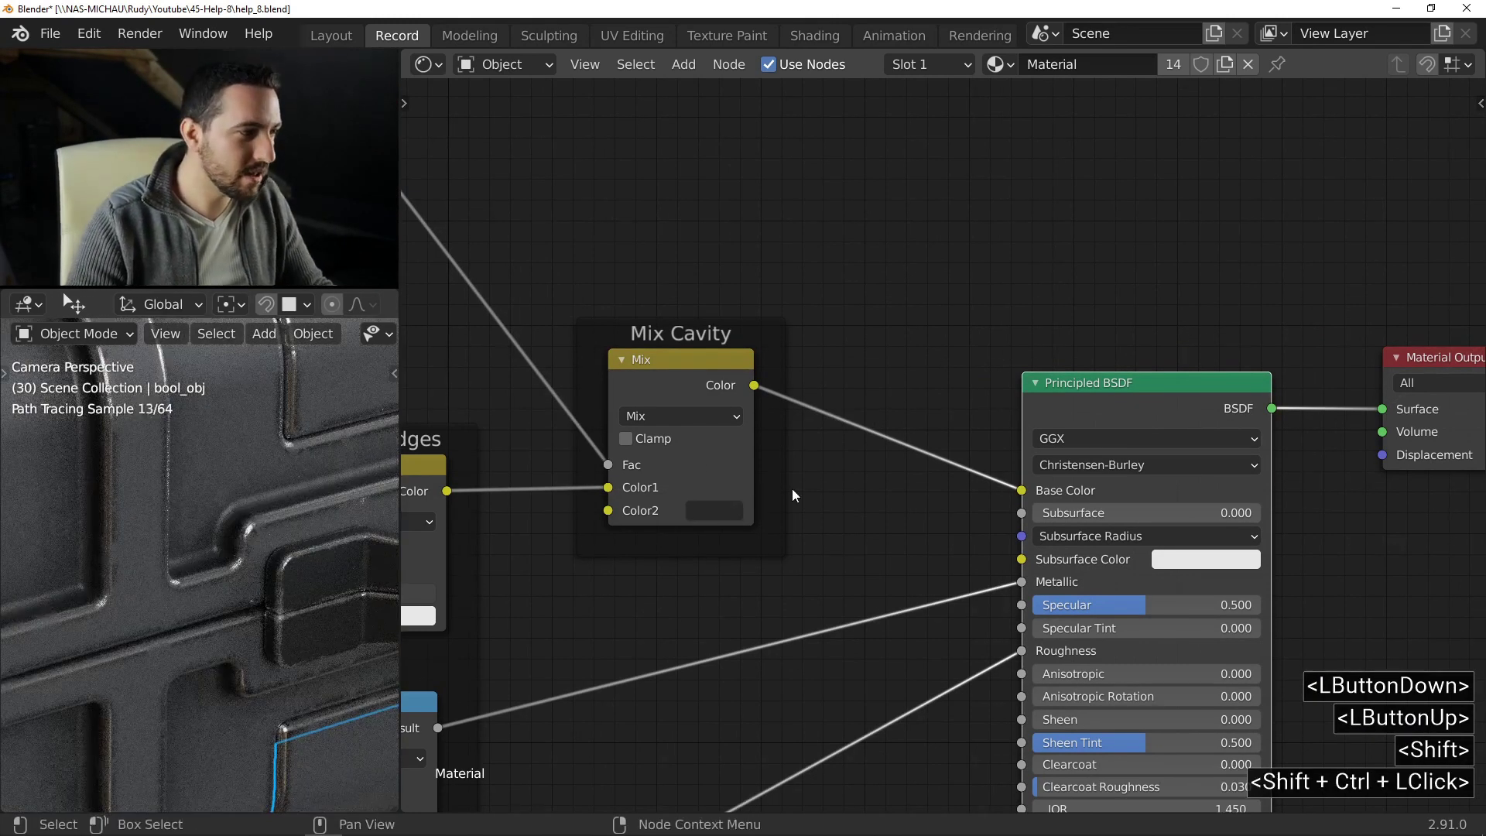
pyautogui.moveTo(921, 476); pyautogui.dragTo(1090, 272, button='middle')
# - Preview the Musgrave noise texture from the Variations frame
pyautogui.scroll(-4, 1089, 272)
pyautogui.moveTo(1023, 435); pyautogui.dragTo(1049, 459, button='middle')
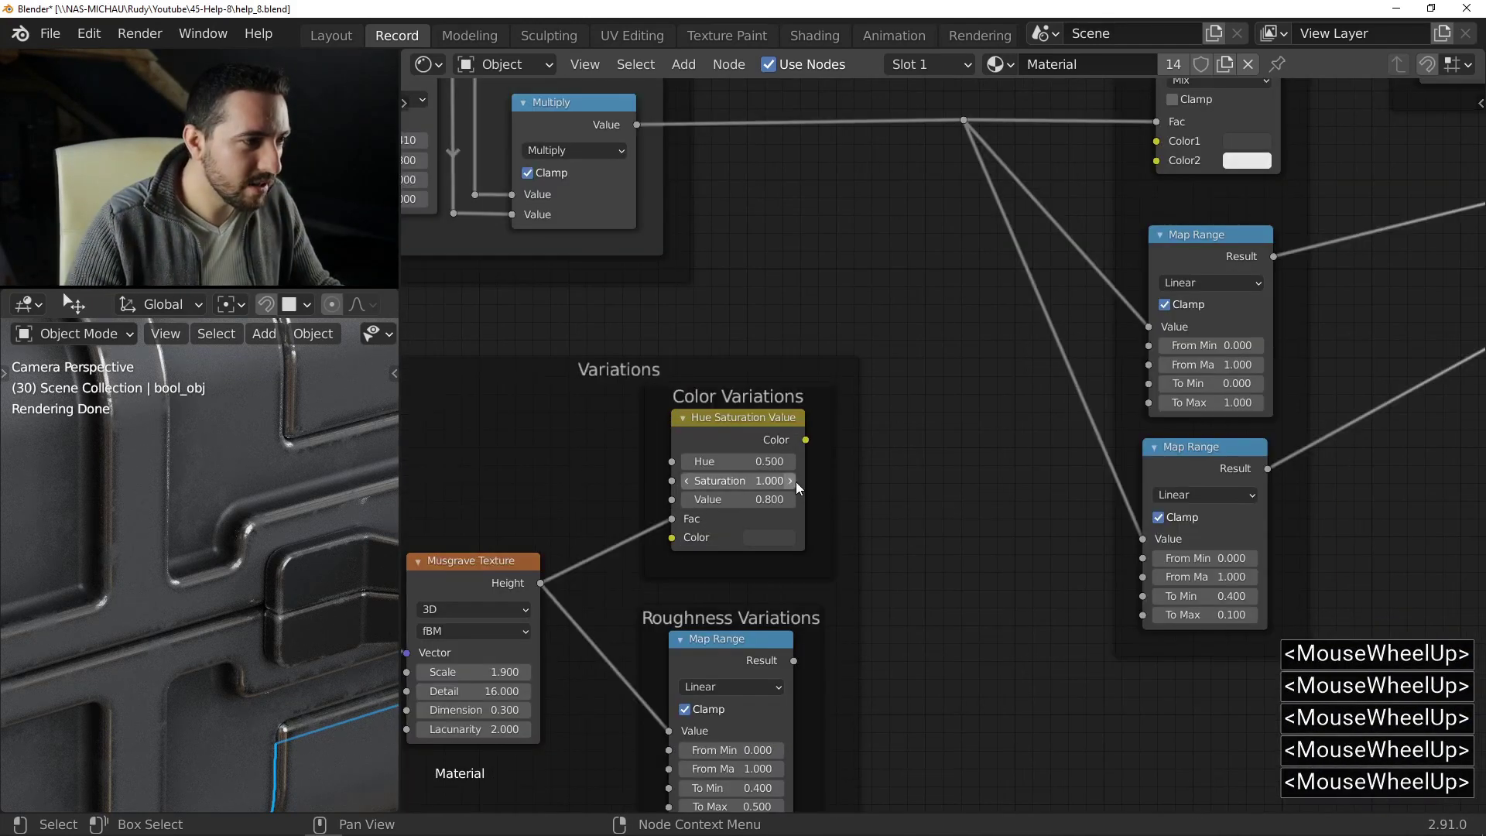
pyautogui.keyDown('shift'); pyautogui.moveTo(785, 485); pyautogui.dragTo(1020, 364, button='middle'); pyautogui.keyUp('shift')
pyautogui.scroll(2, 783, 528)
pyautogui.keyDown('ctrl'); pyautogui.keyDown('shift'); pyautogui.click(750, 487); pyautogui.keyUp('shift'); pyautogui.keyUp('ctrl')
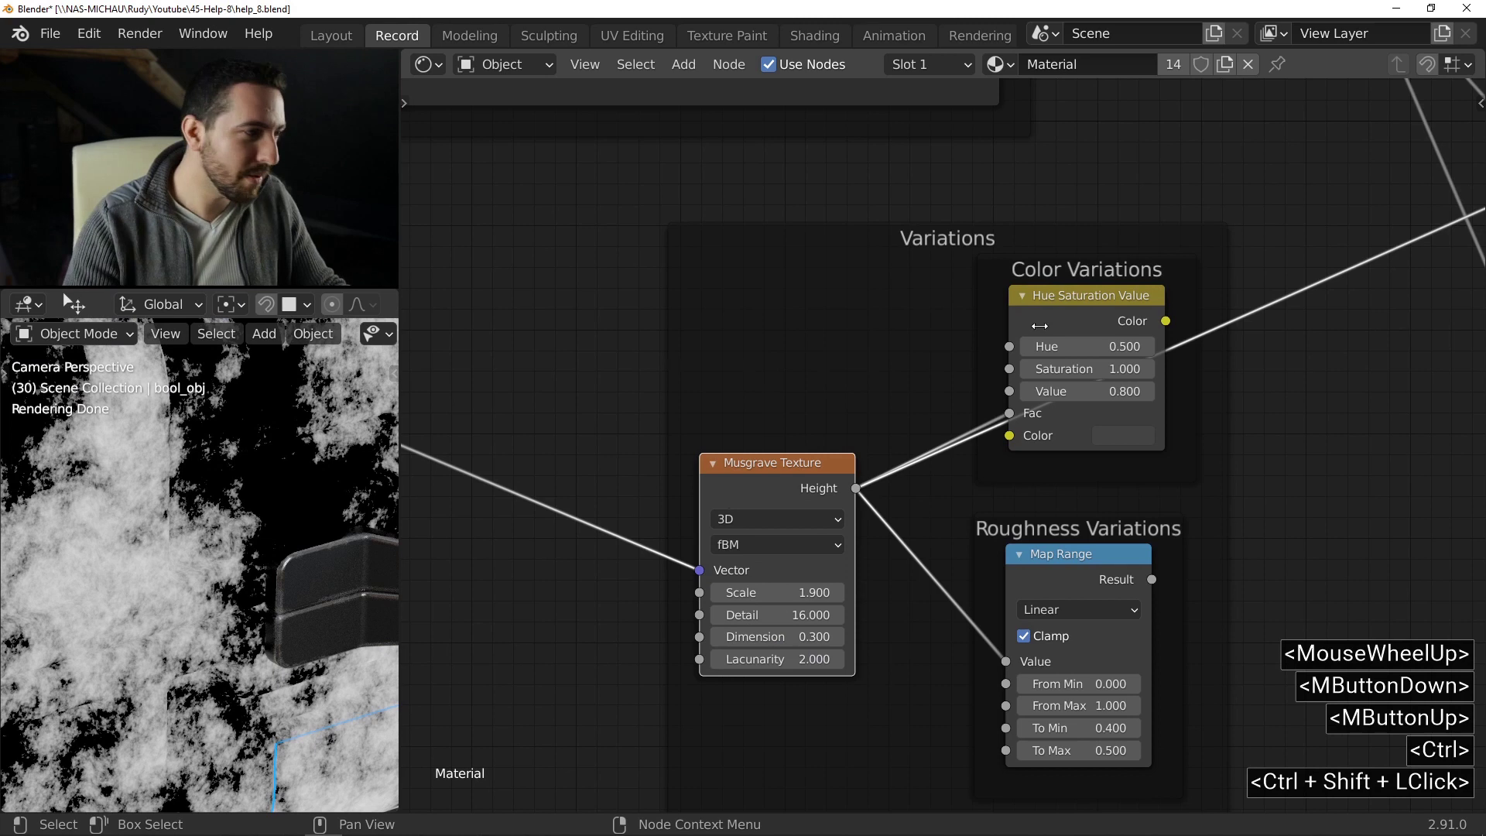
# - Preview the Hue Saturation Value colour output of the Color Variations
pyautogui.moveTo(1026, 298); pyautogui.dragTo(906, 339, button='middle')
pyautogui.scroll(5, 964, 339)
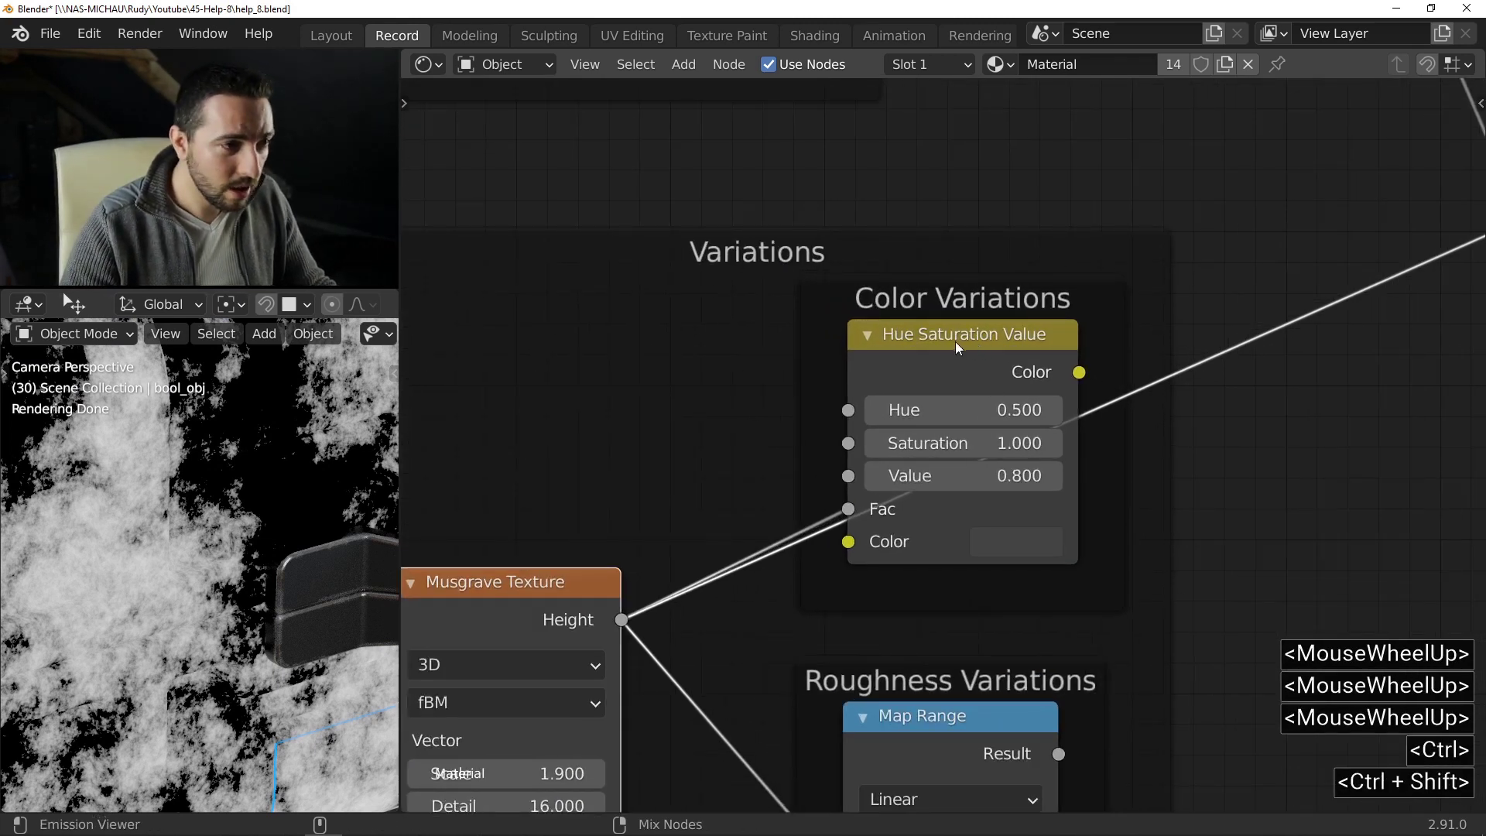
pyautogui.moveTo(955, 345); pyautogui.dragTo(854, 381, button='middle')
pyautogui.scroll(-5, 1044, 325)
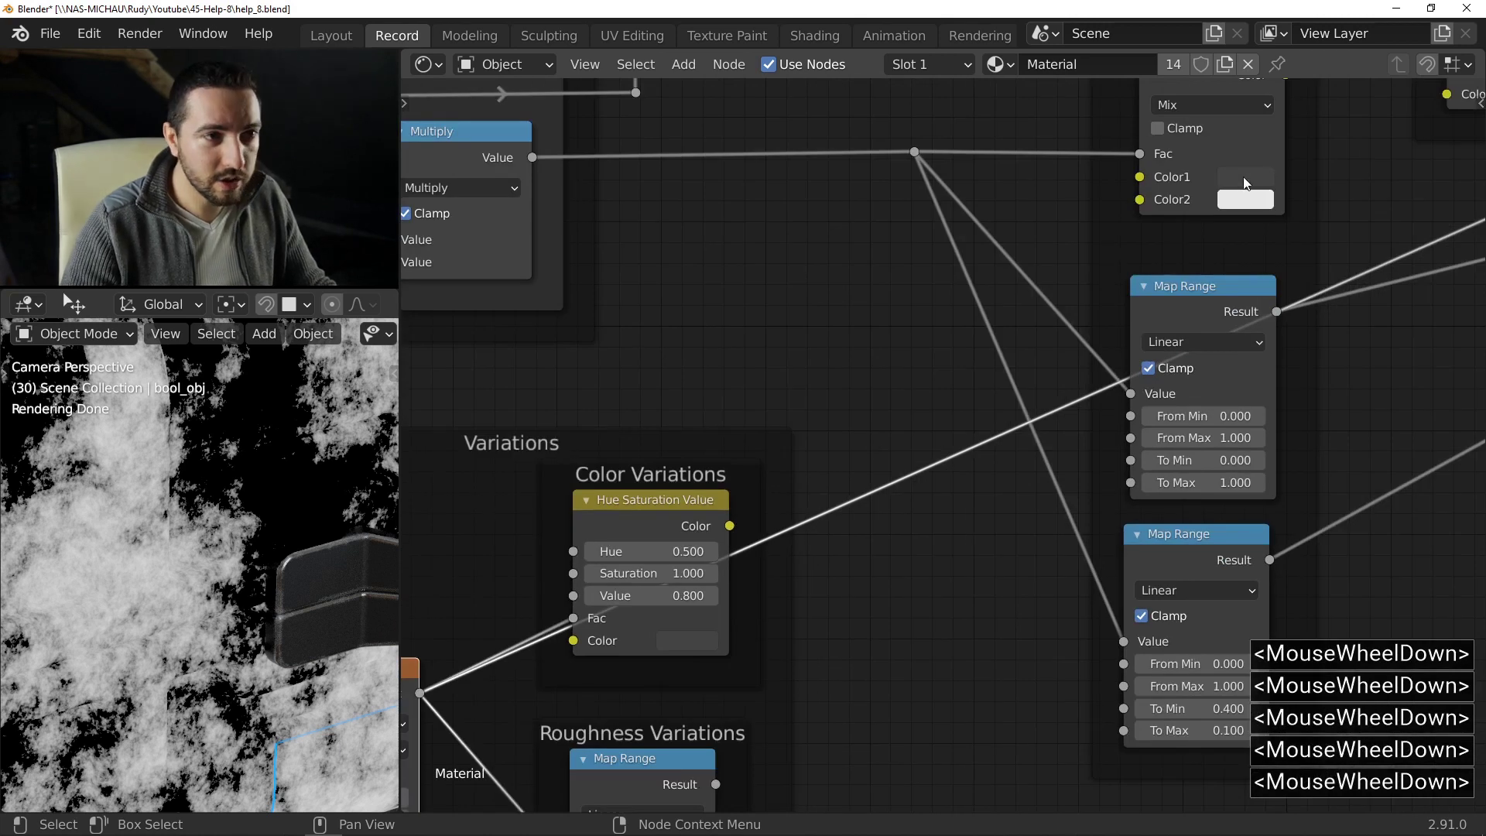
pyautogui.scroll(5, 633, 605)
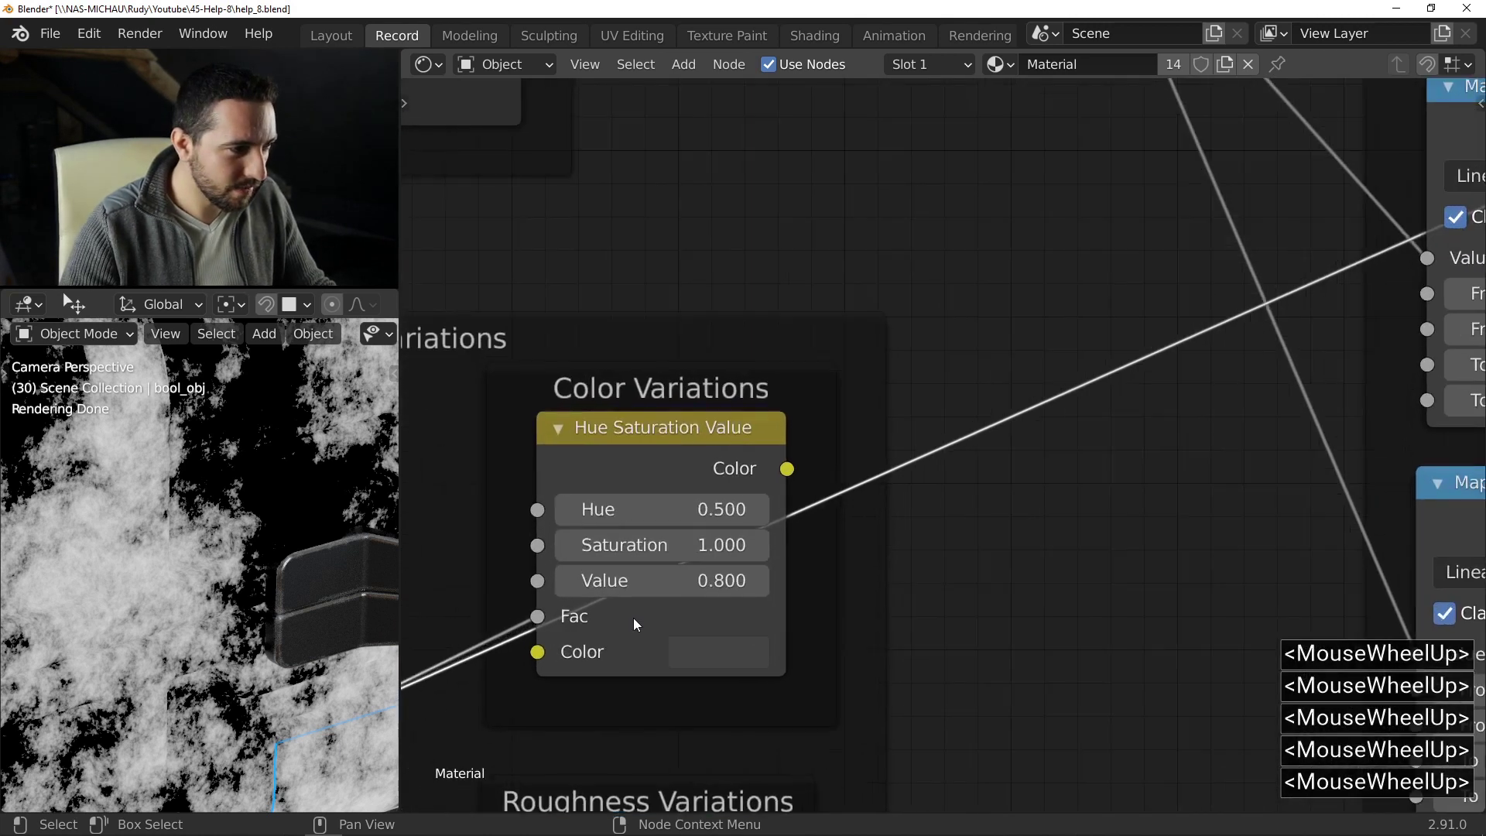
pyautogui.scroll(1, 610, 580)
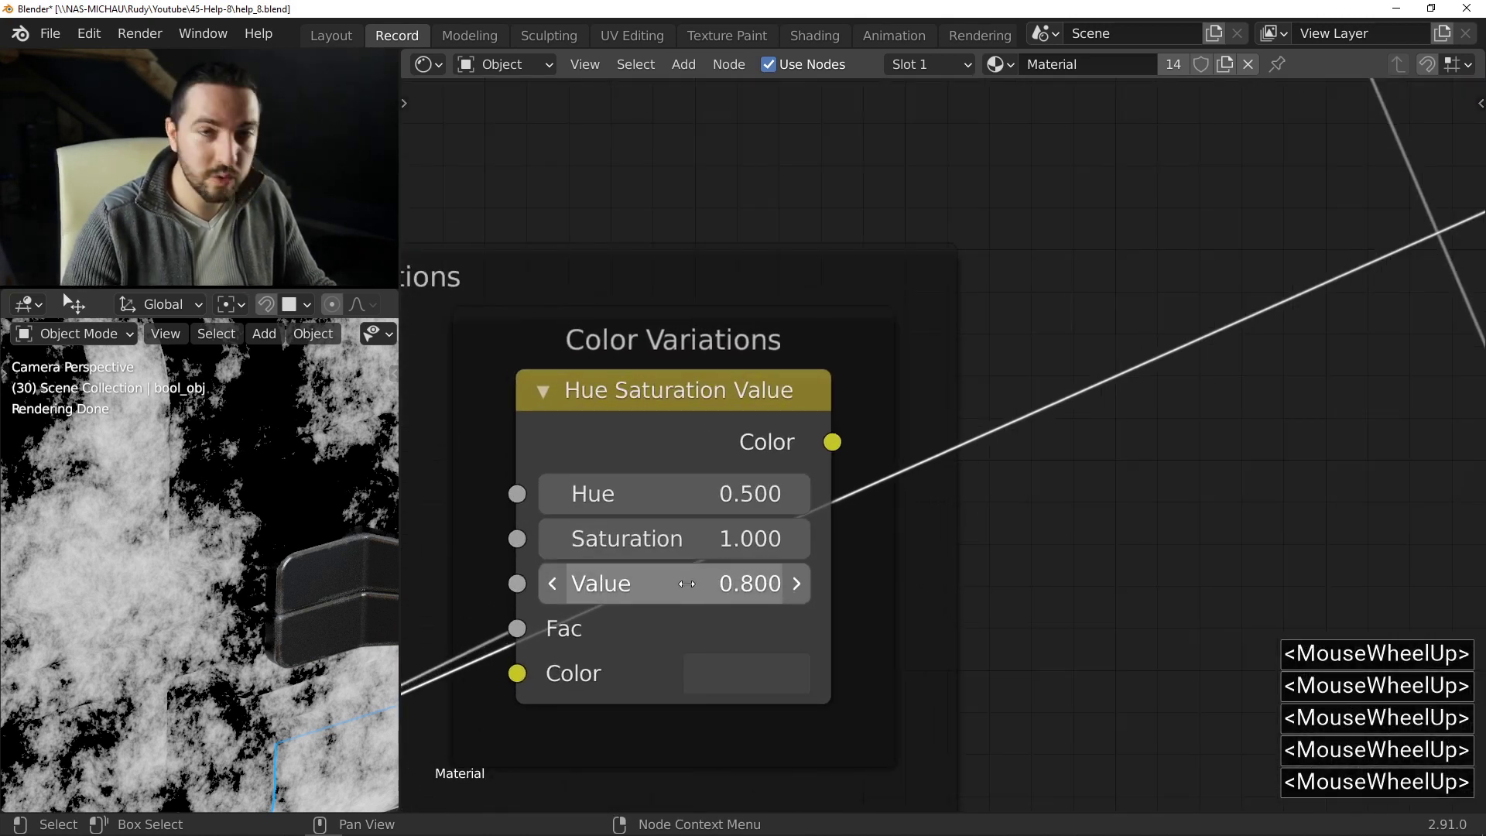
pyautogui.keyDown('ctrl'); pyautogui.keyDown('shift'); pyautogui.click(768, 427); pyautogui.keyUp('shift'); pyautogui.keyUp('ctrl')
# - Link the Hue Saturation Value Color output into the Mix Base/Edges Color1 socket
pyautogui.scroll(-1, 283, 596)
pyautogui.scroll(-4, 286, 600)
pyautogui.scroll(1, 271, 557)
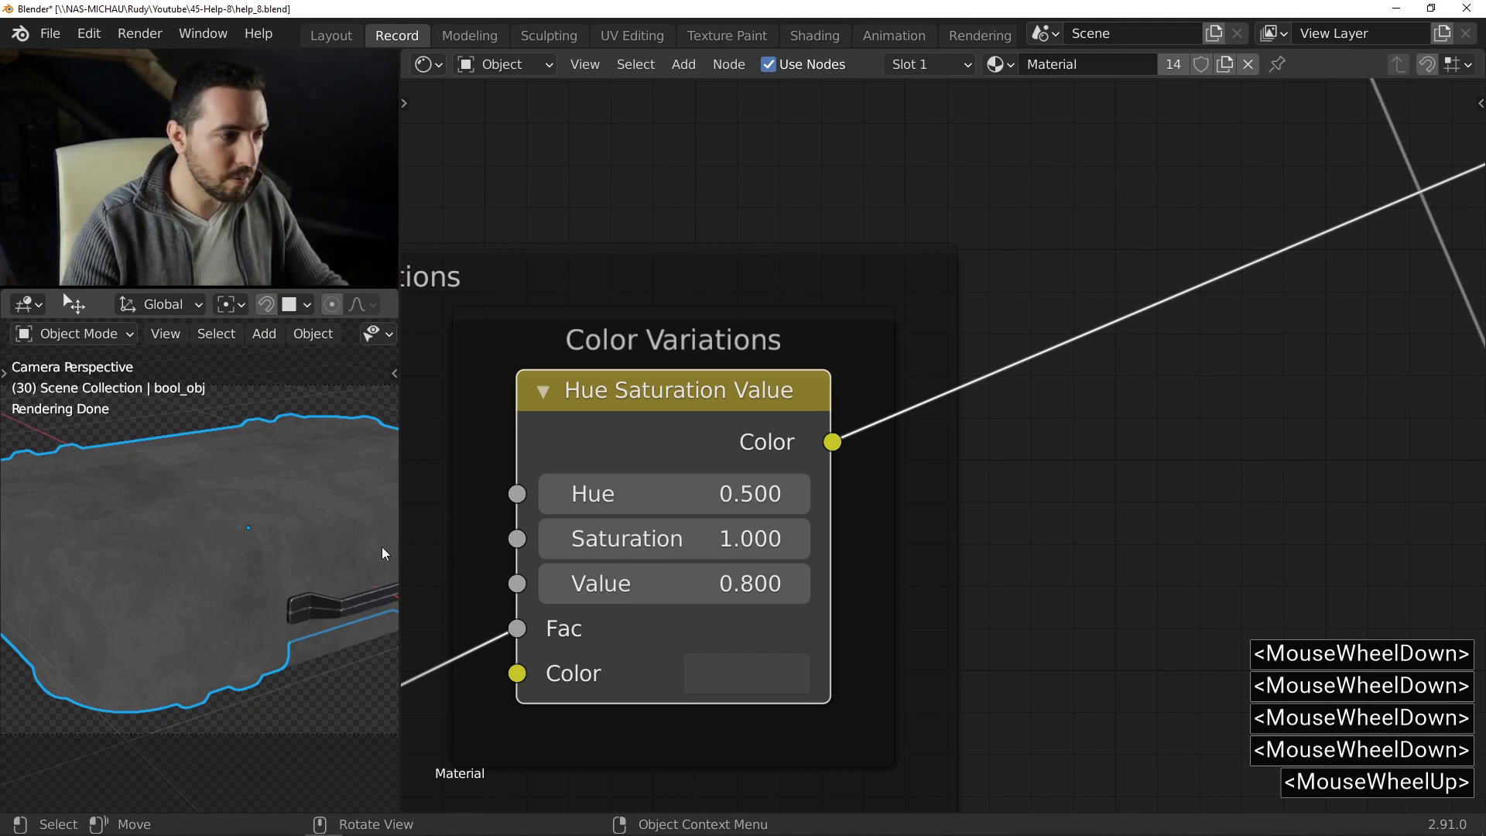
pyautogui.scroll(-5, 534, 449)
pyautogui.keyDown('shift'); pyautogui.moveTo(1105, 398); pyautogui.dragTo(857, 569, button='middle'); pyautogui.keyUp('shift')
pyautogui.scroll(-3, 857, 568)
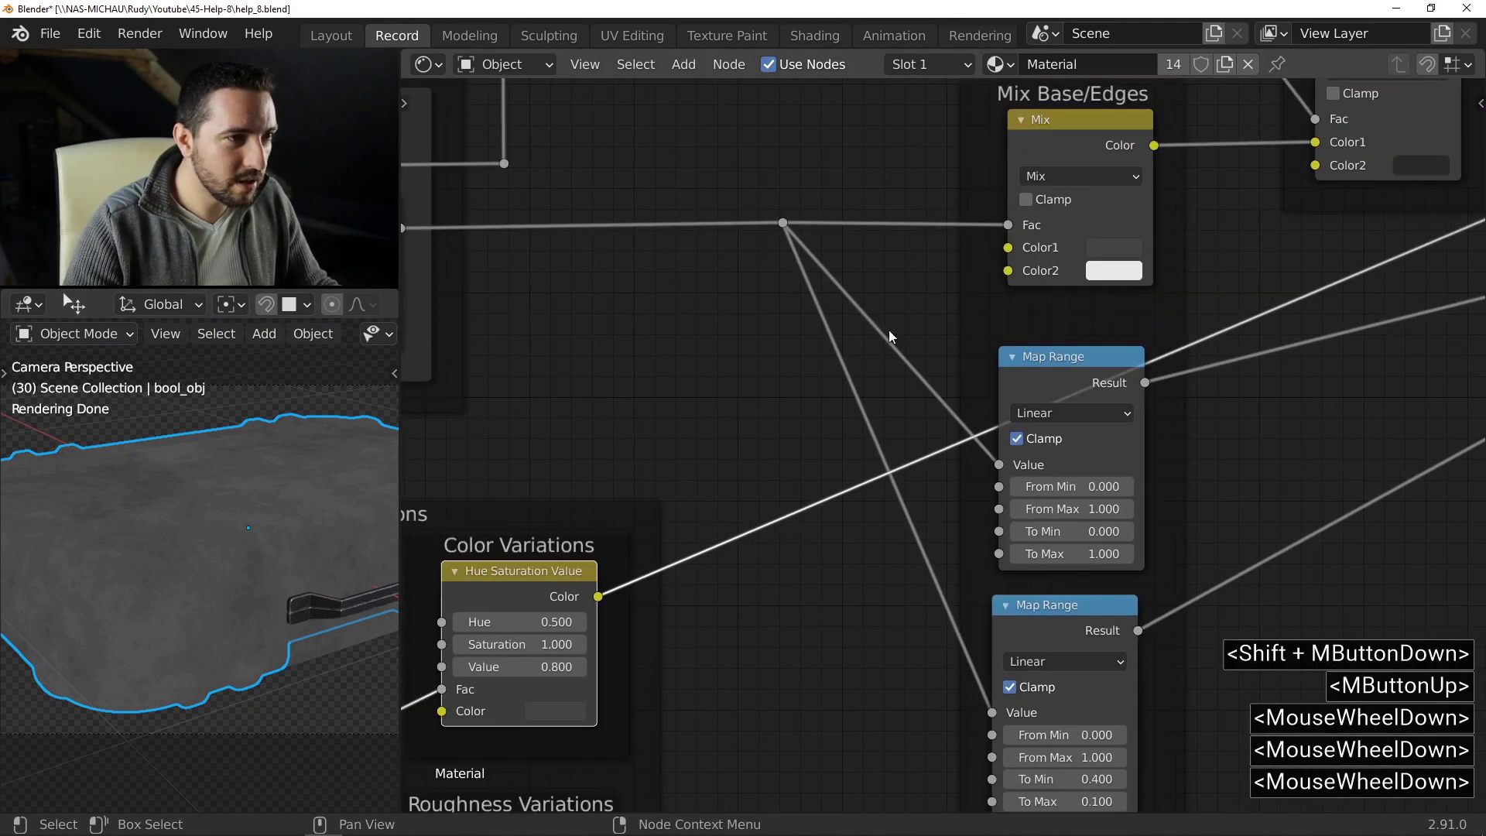
pyautogui.moveTo(598, 596); pyautogui.dragTo(1007, 248)
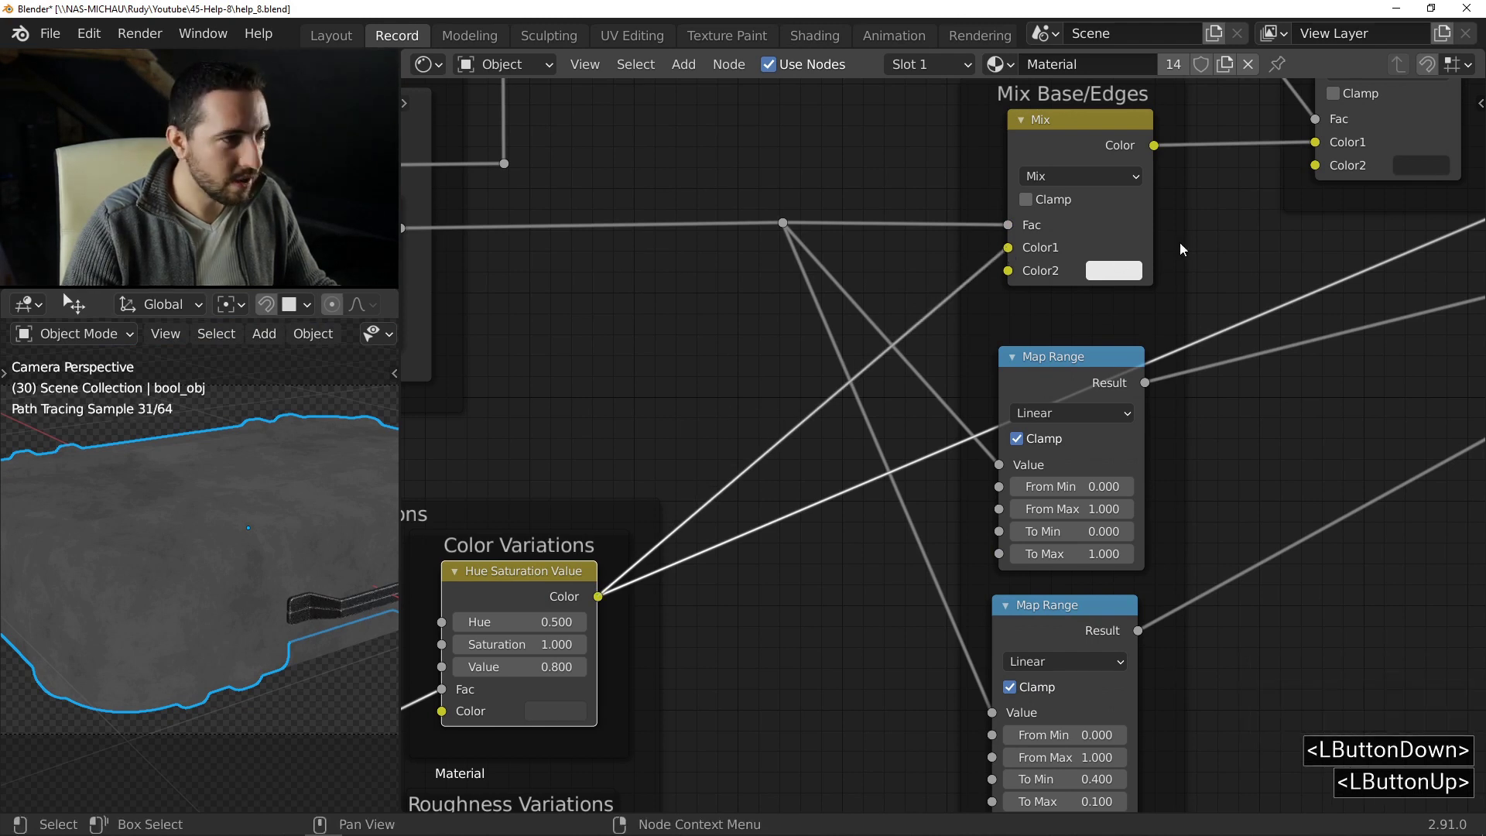
pyautogui.moveTo(1161, 193); pyautogui.dragTo(976, 337, button='middle')
# - Preview the Mix Cavity result, then the Musgrave Texture output
pyautogui.keyDown('ctrl'); pyautogui.keyDown('shift'); pyautogui.click(1242, 189); pyautogui.keyUp('shift'); pyautogui.keyUp('ctrl')
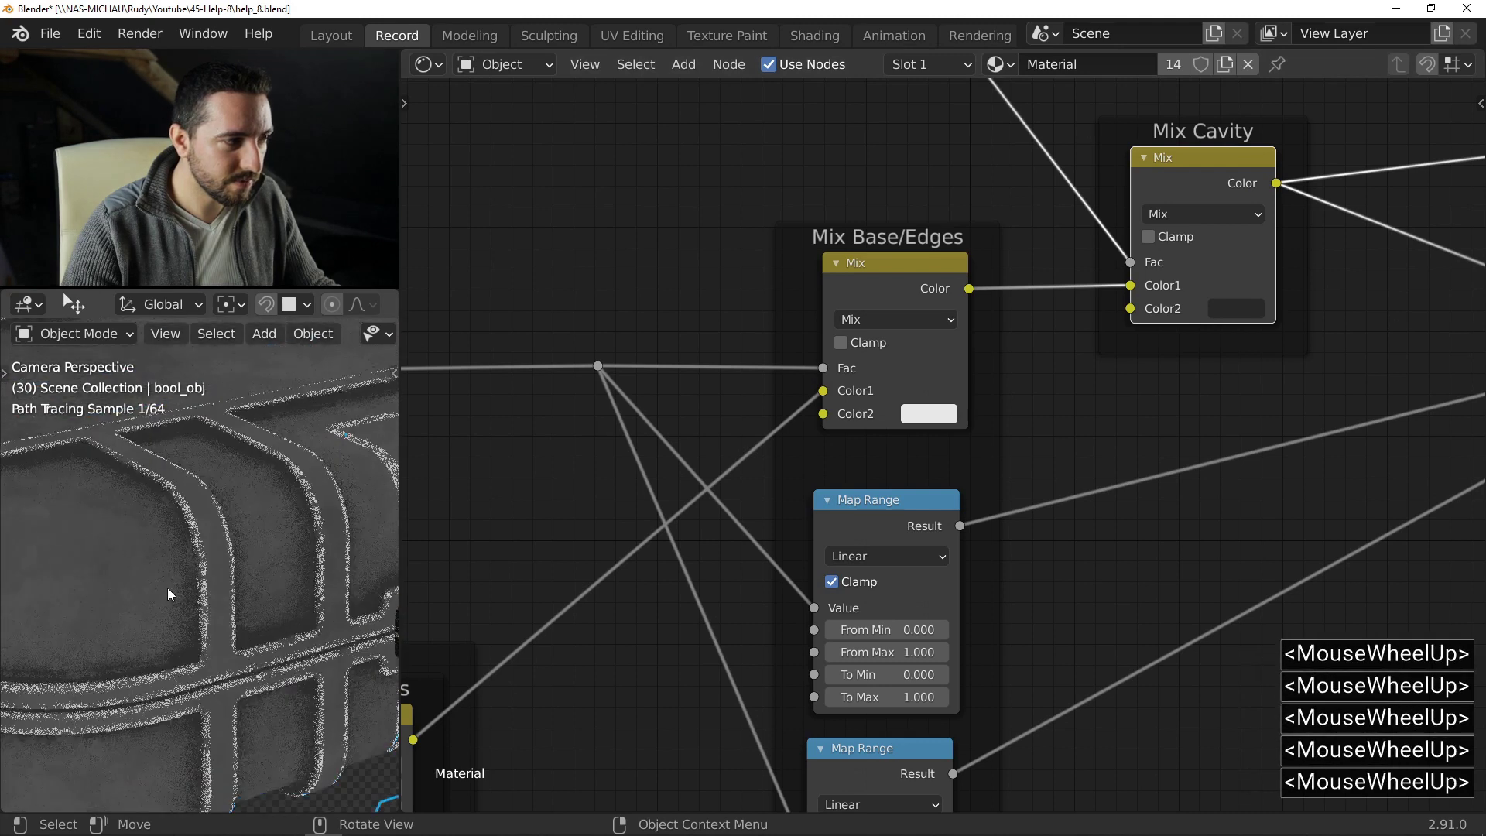
pyautogui.moveTo(823, 536); pyautogui.dragTo(923, 452, button='middle')
pyautogui.scroll(-5, 720, 445)
pyautogui.scroll(5, 531, 473)
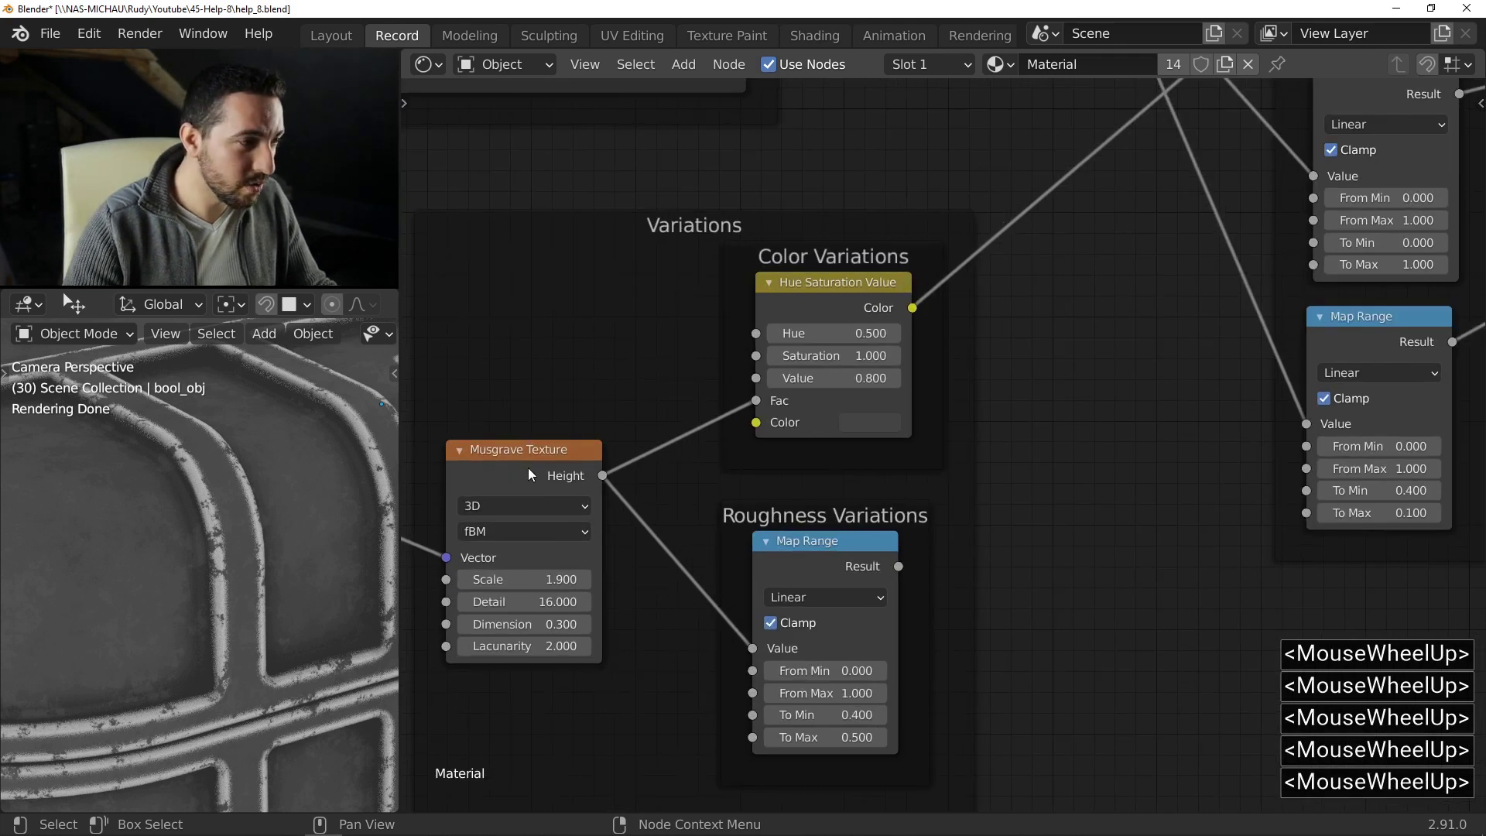
pyautogui.click(533, 475)
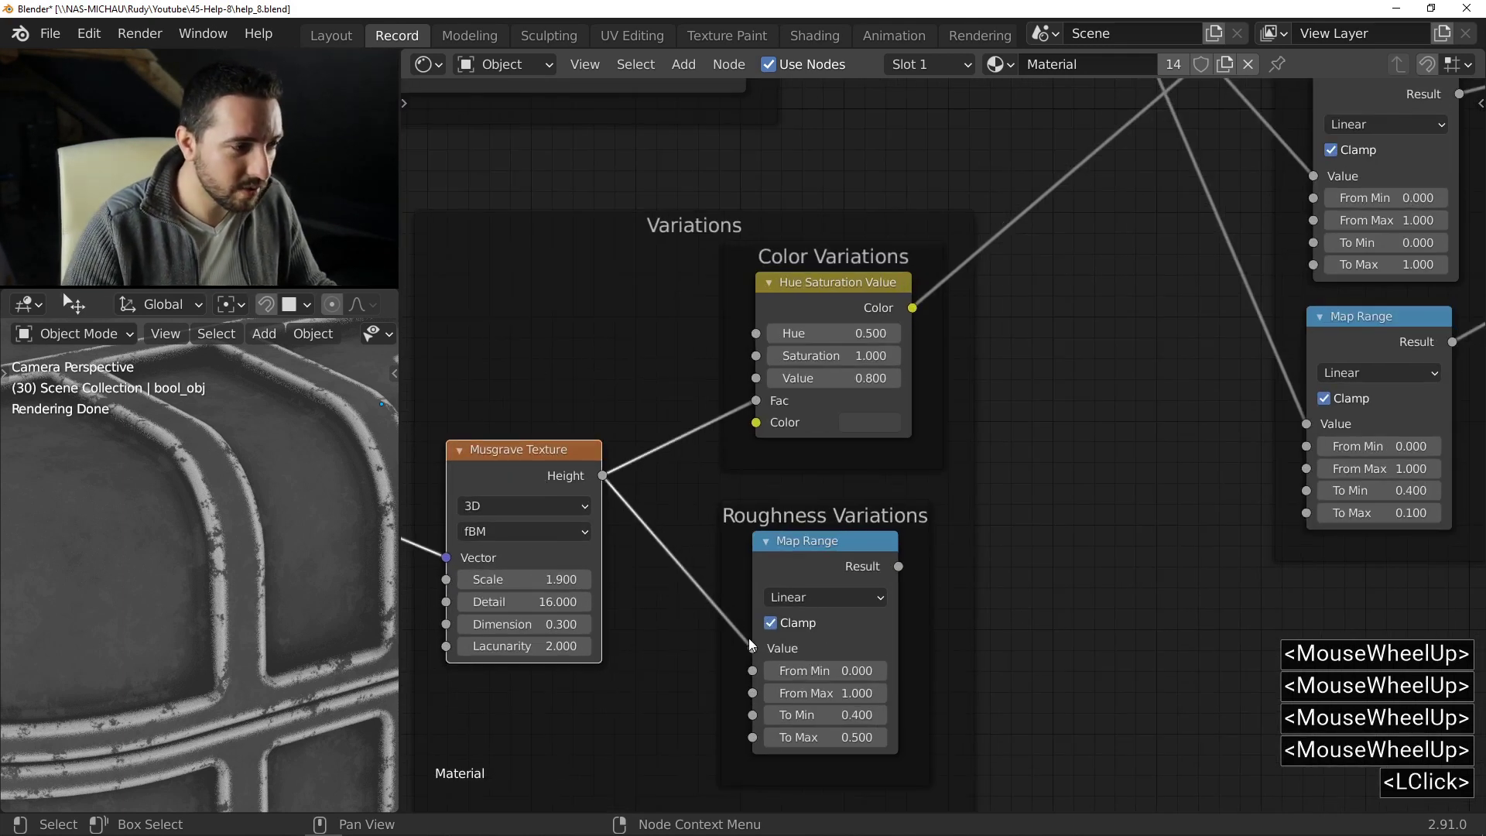
pyautogui.scroll(3, 985, 649)
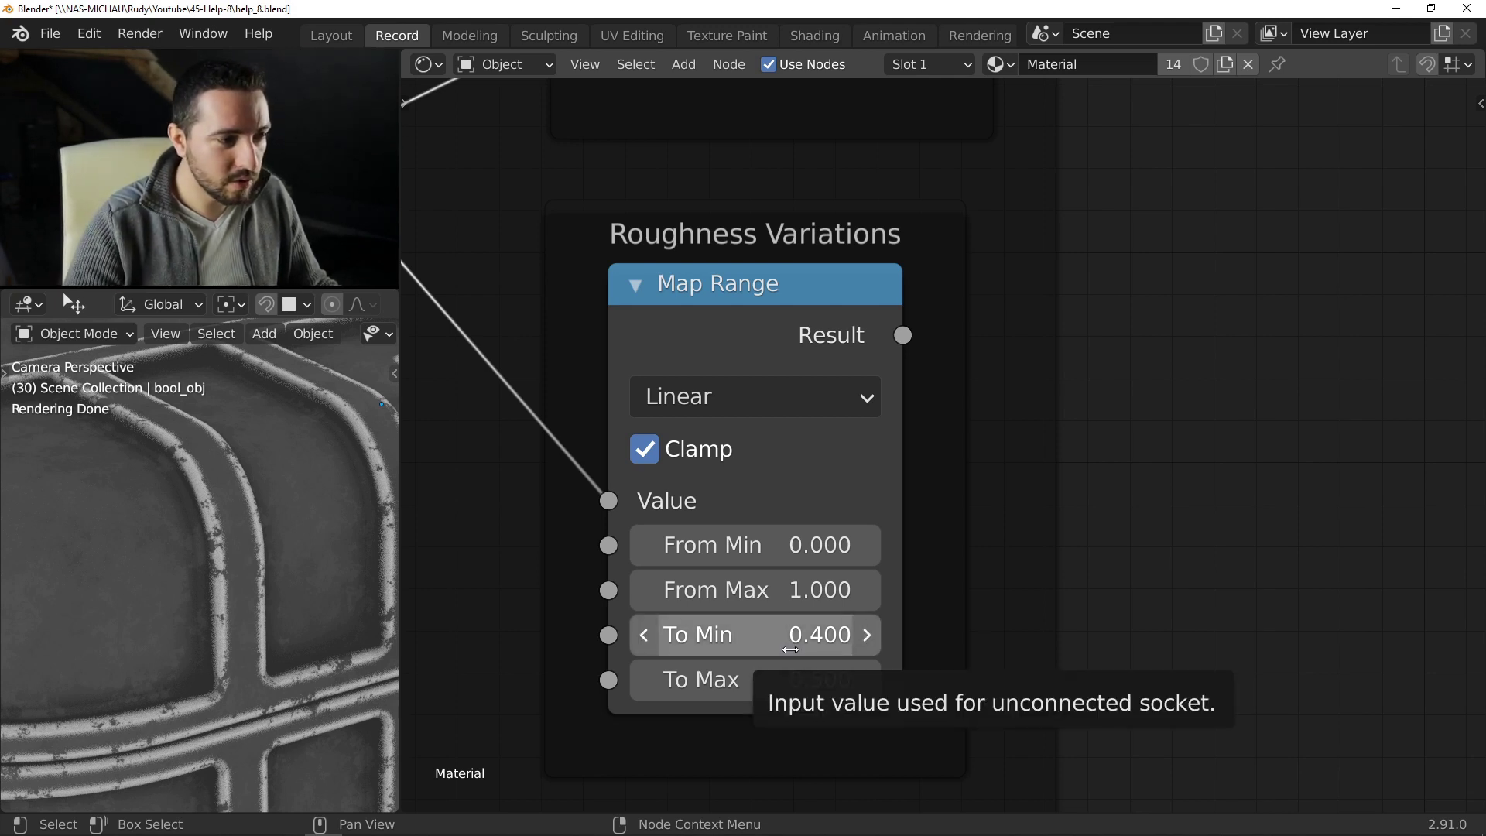
pyautogui.scroll(-3, 955, 700)
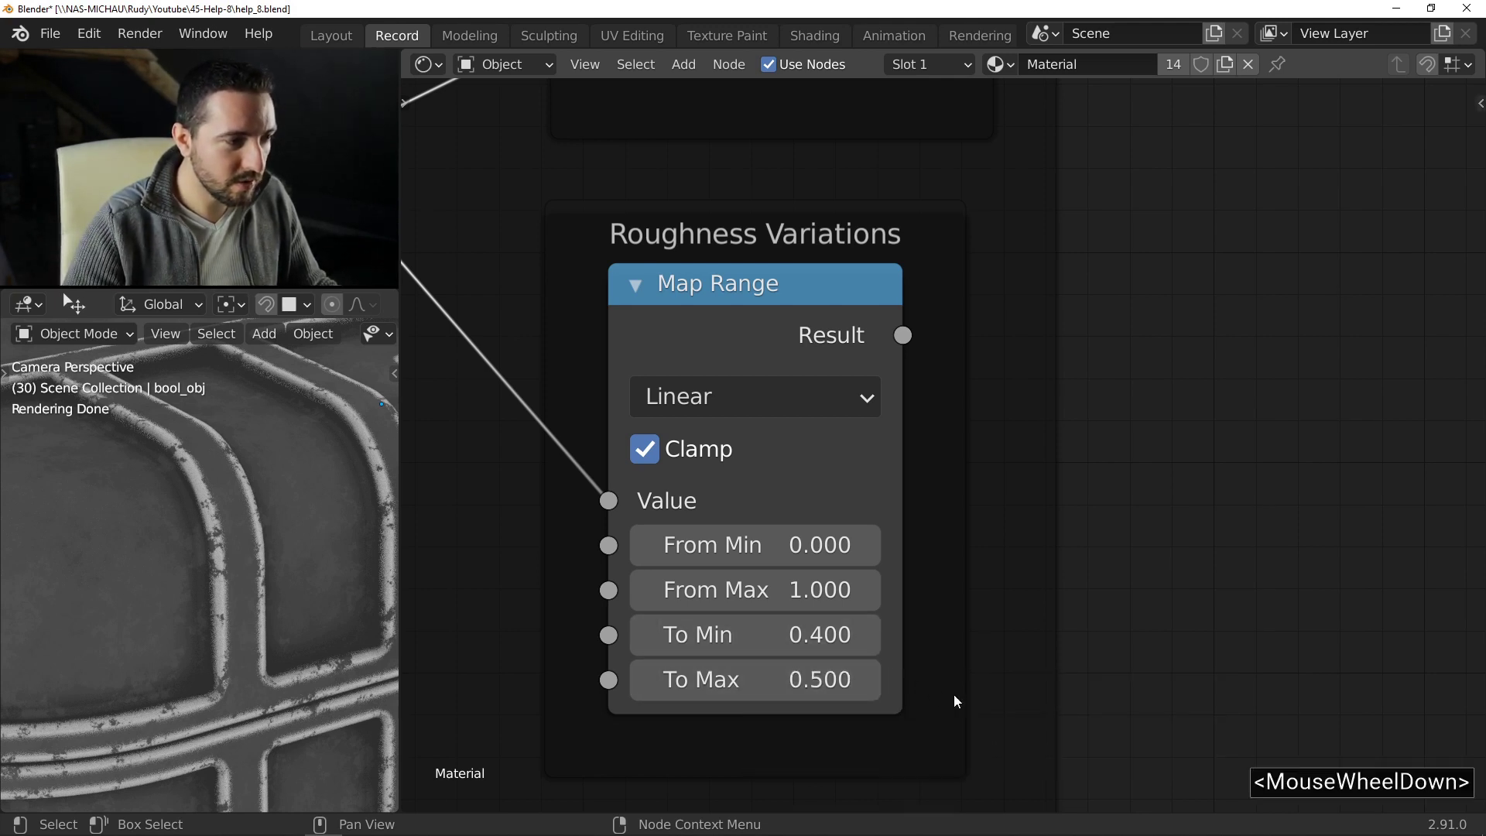
pyautogui.keyDown('ctrl'); pyautogui.keyDown('shift'); pyautogui.click(458, 318); pyautogui.keyUp('shift'); pyautogui.keyUp('ctrl')
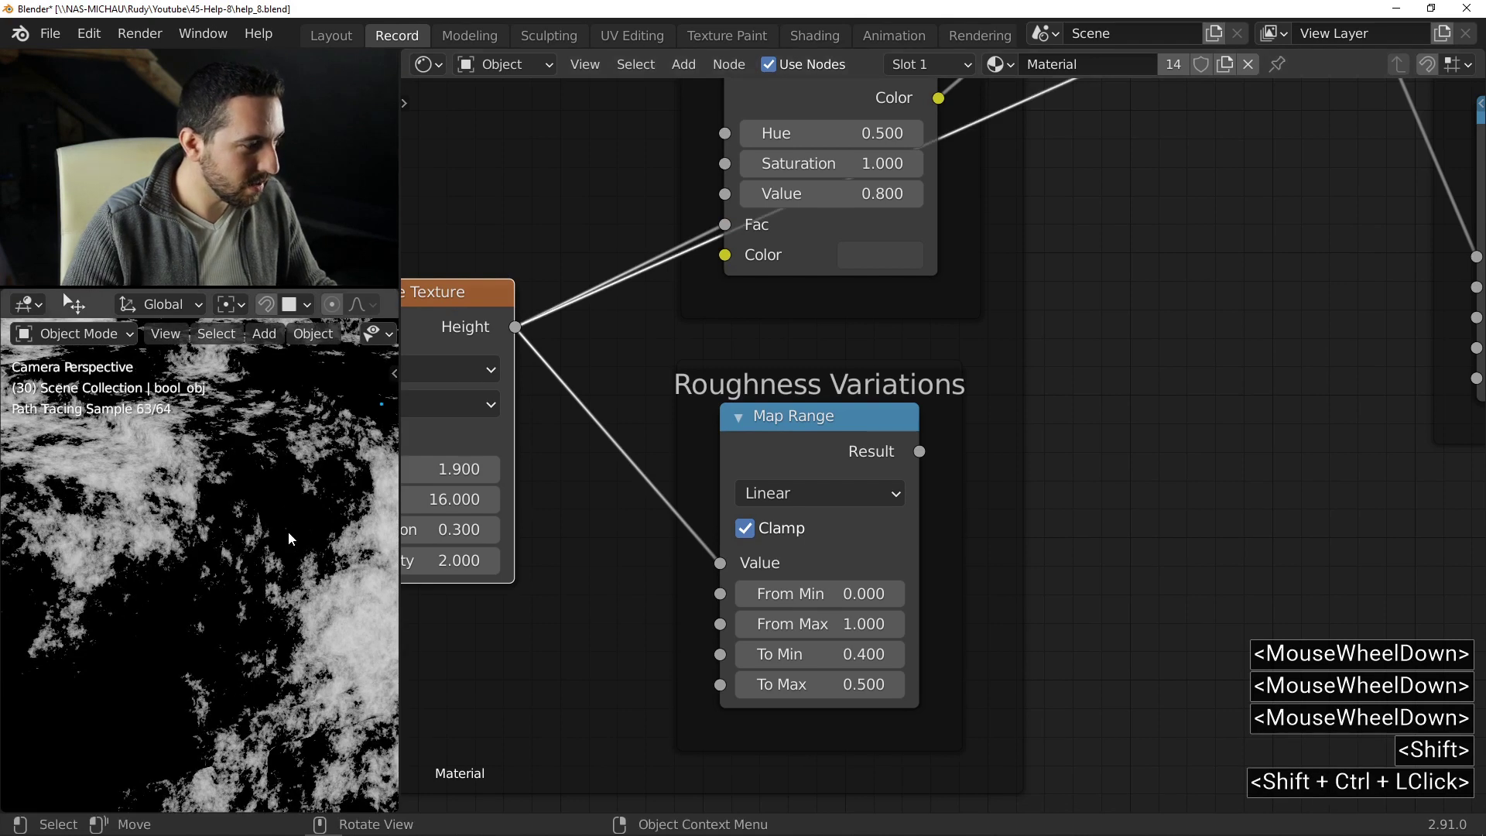
# - Preview the roughness Map Range and route the Roughness Variations result into its To Min
pyautogui.keyDown('ctrl'); pyautogui.keyDown('shift'); pyautogui.click(838, 449); pyautogui.keyUp('shift'); pyautogui.keyUp('ctrl')
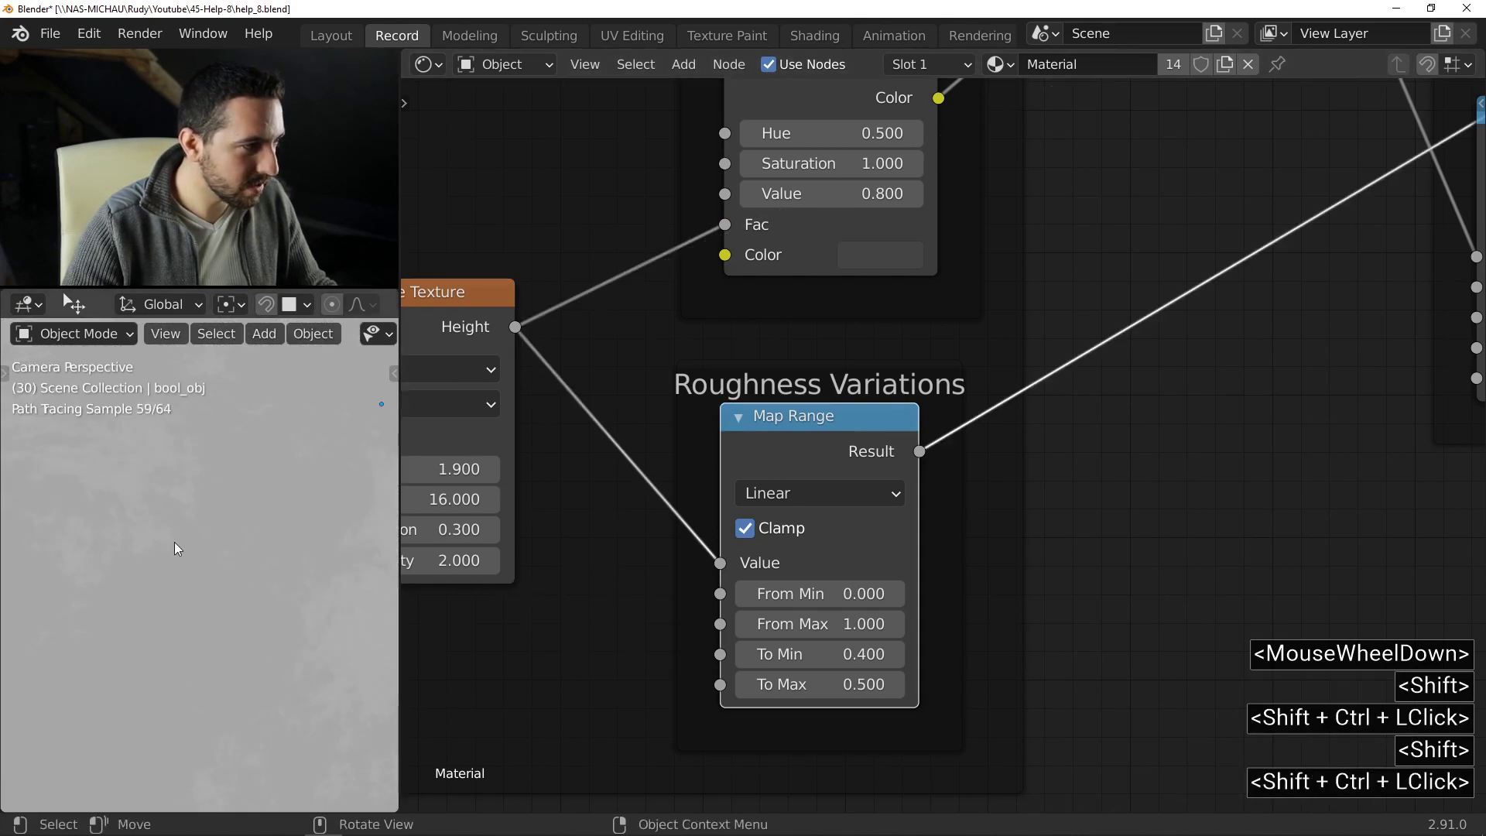
pyautogui.moveTo(809, 538); pyautogui.dragTo(591, 663, button='middle')
pyautogui.scroll(-4, 604, 662)
pyautogui.scroll(4, 736, 576)
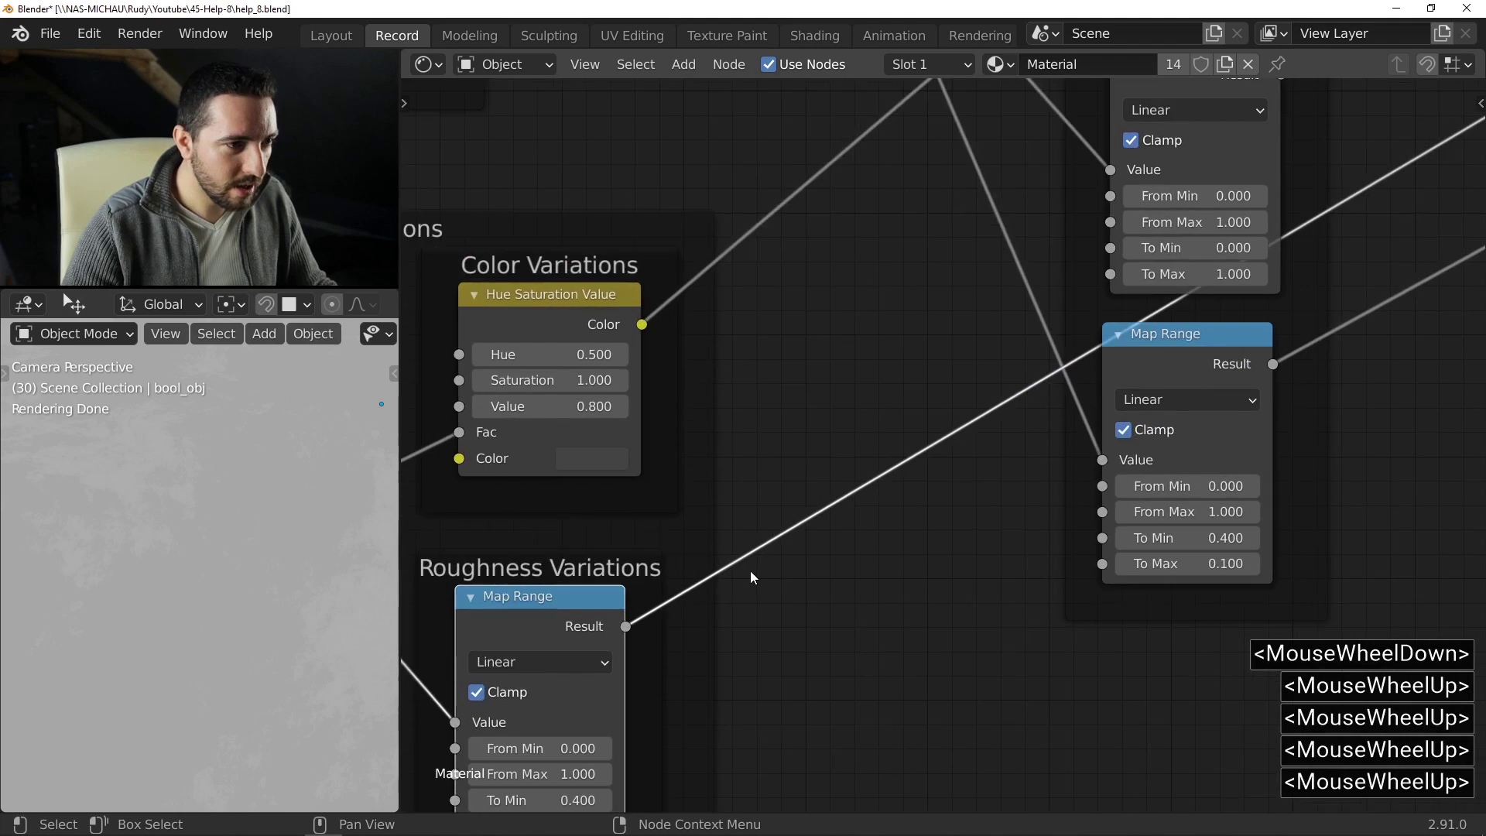
pyautogui.moveTo(628, 624); pyautogui.dragTo(1105, 543)
pyautogui.moveTo(1059, 470); pyautogui.dragTo(685, 656, button='middle')
pyautogui.scroll(-4, 685, 656)
# - Reconnect the Principled BSDF to the Material Output
pyautogui.keyDown('ctrl'); pyautogui.keyDown('shift'); pyautogui.click(1342, 180); pyautogui.keyUp('shift'); pyautogui.keyUp('ctrl')
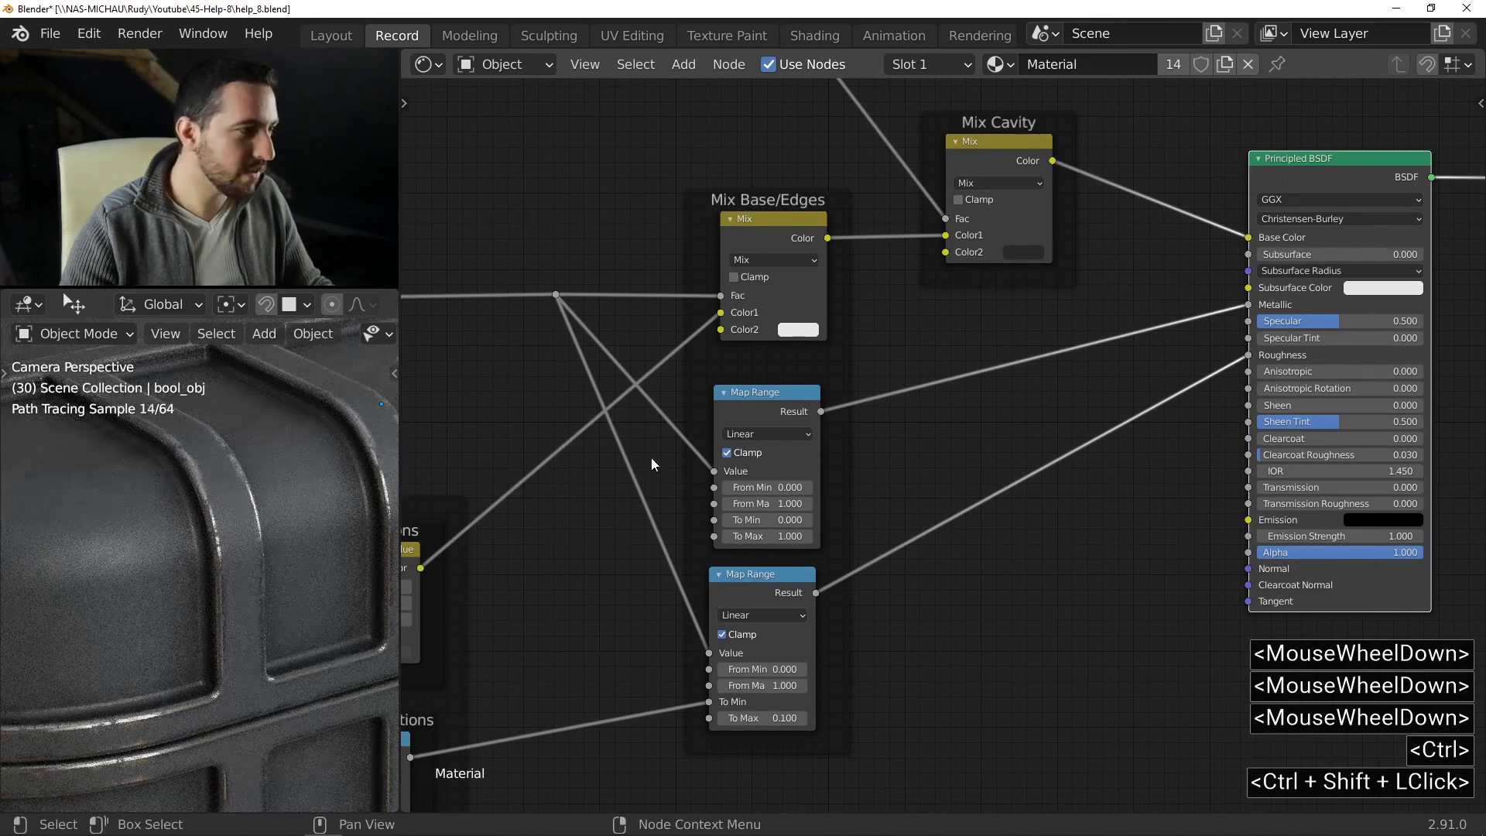
pyautogui.scroll(-5, 918, 427)
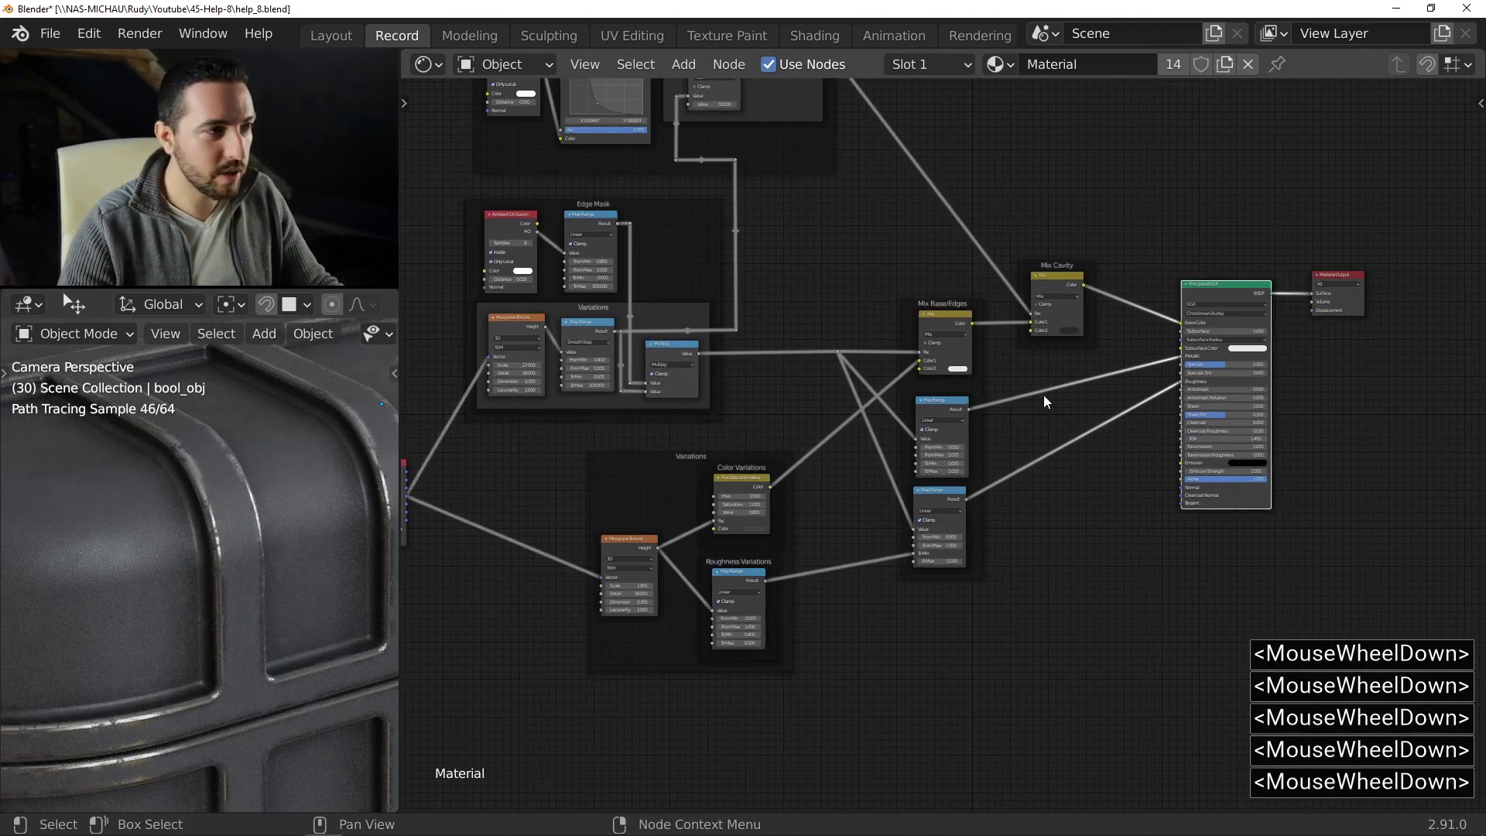
pyautogui.keyDown('shift'); pyautogui.moveTo(1041, 398); pyautogui.dragTo(1122, 511, button='middle'); pyautogui.keyUp('shift')
# - Maximize the 3D viewport and inspect the worn case lid and handle side from several angles
pyautogui.hotkey('ctrl', 'space')
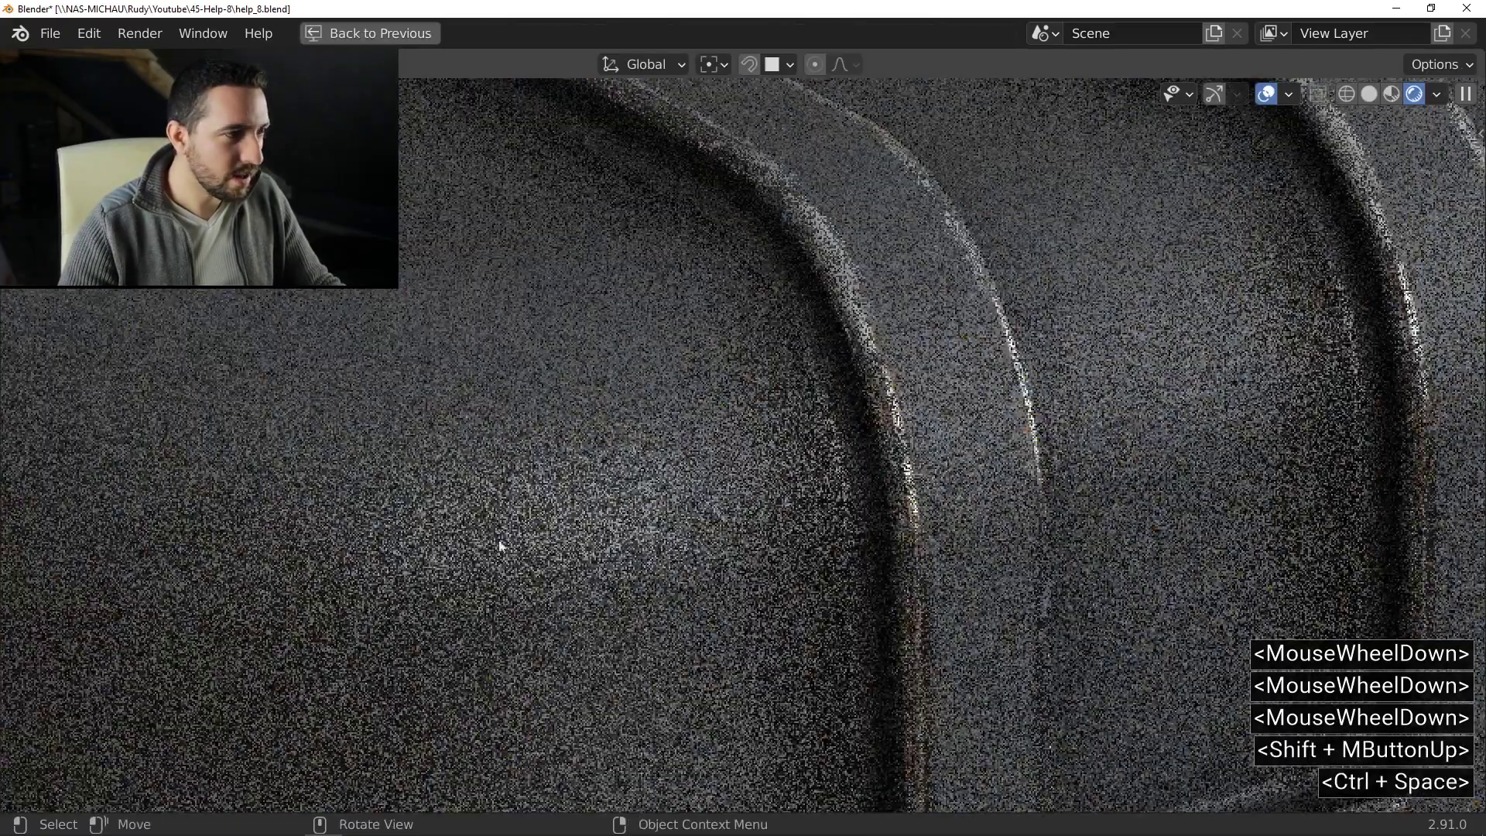
pyautogui.scroll(-5, 657, 439)
pyautogui.scroll(-3, 656, 439)
pyautogui.moveTo(656, 439); pyautogui.dragTo(868, 320, button='middle')
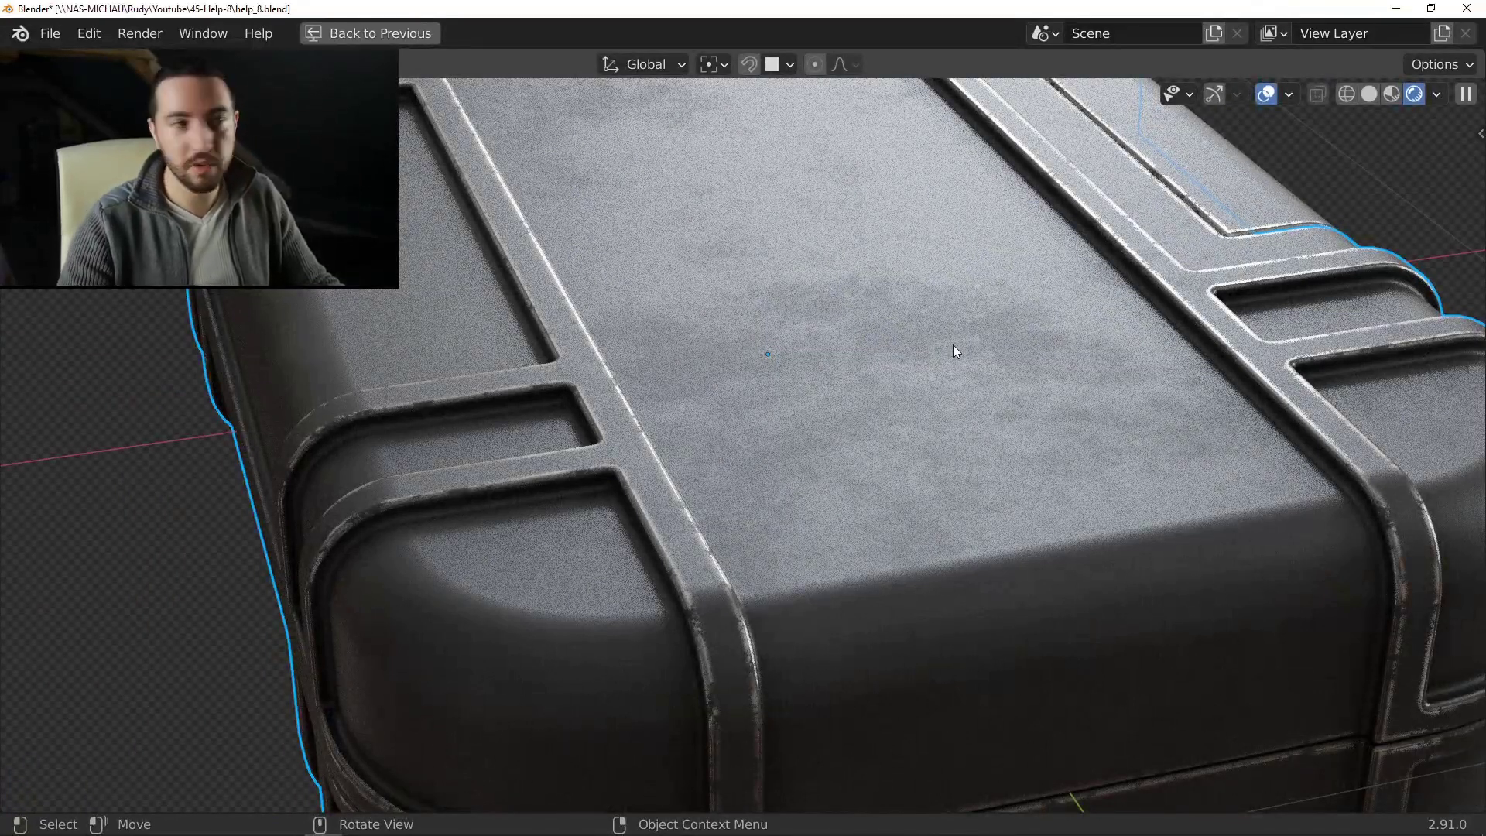
pyautogui.moveTo(1102, 364); pyautogui.dragTo(850, 348, button='middle')
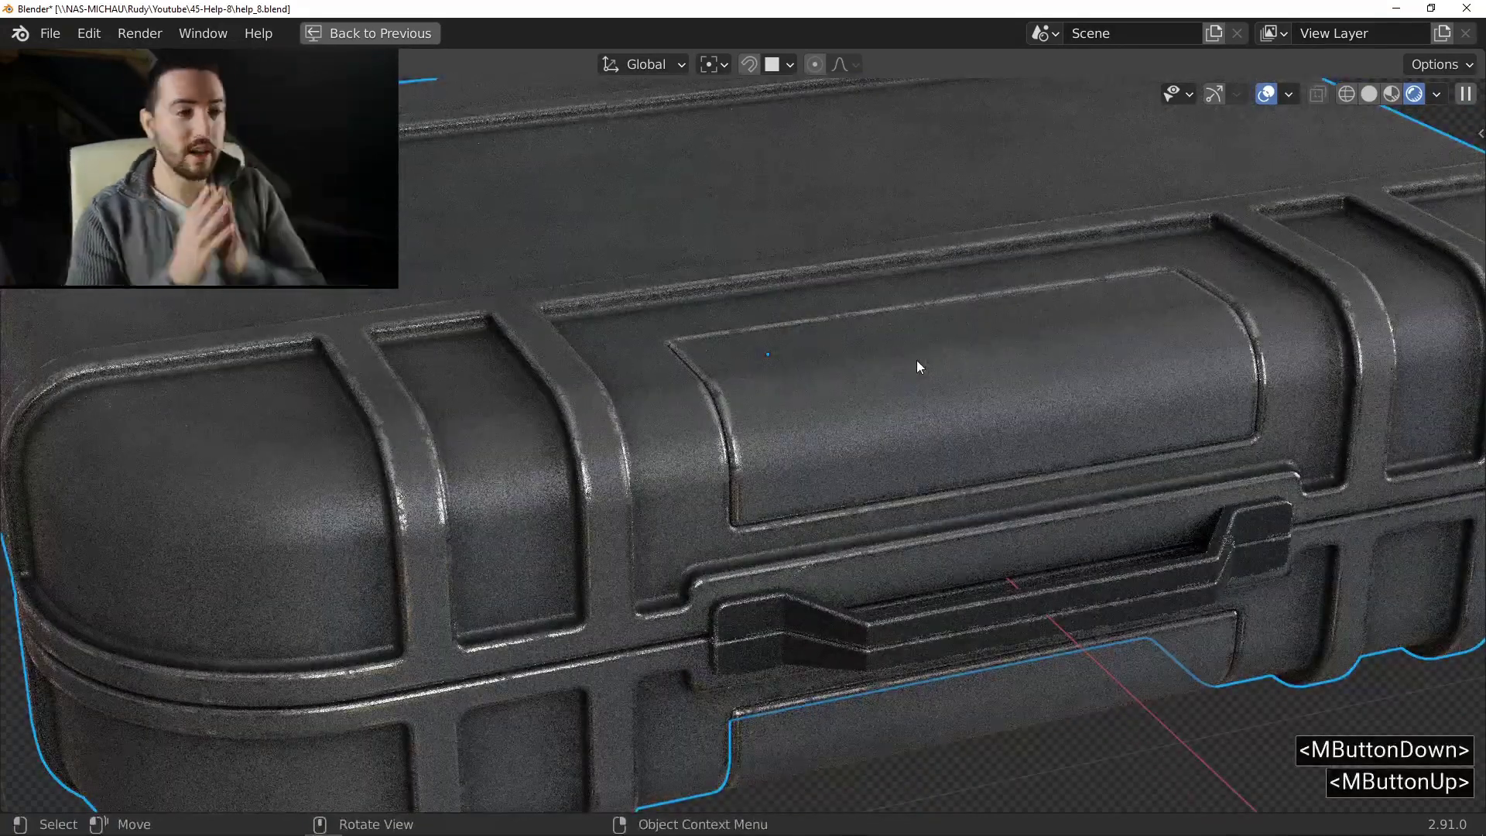
pyautogui.moveTo(917, 362); pyautogui.dragTo(947, 402, button='middle')
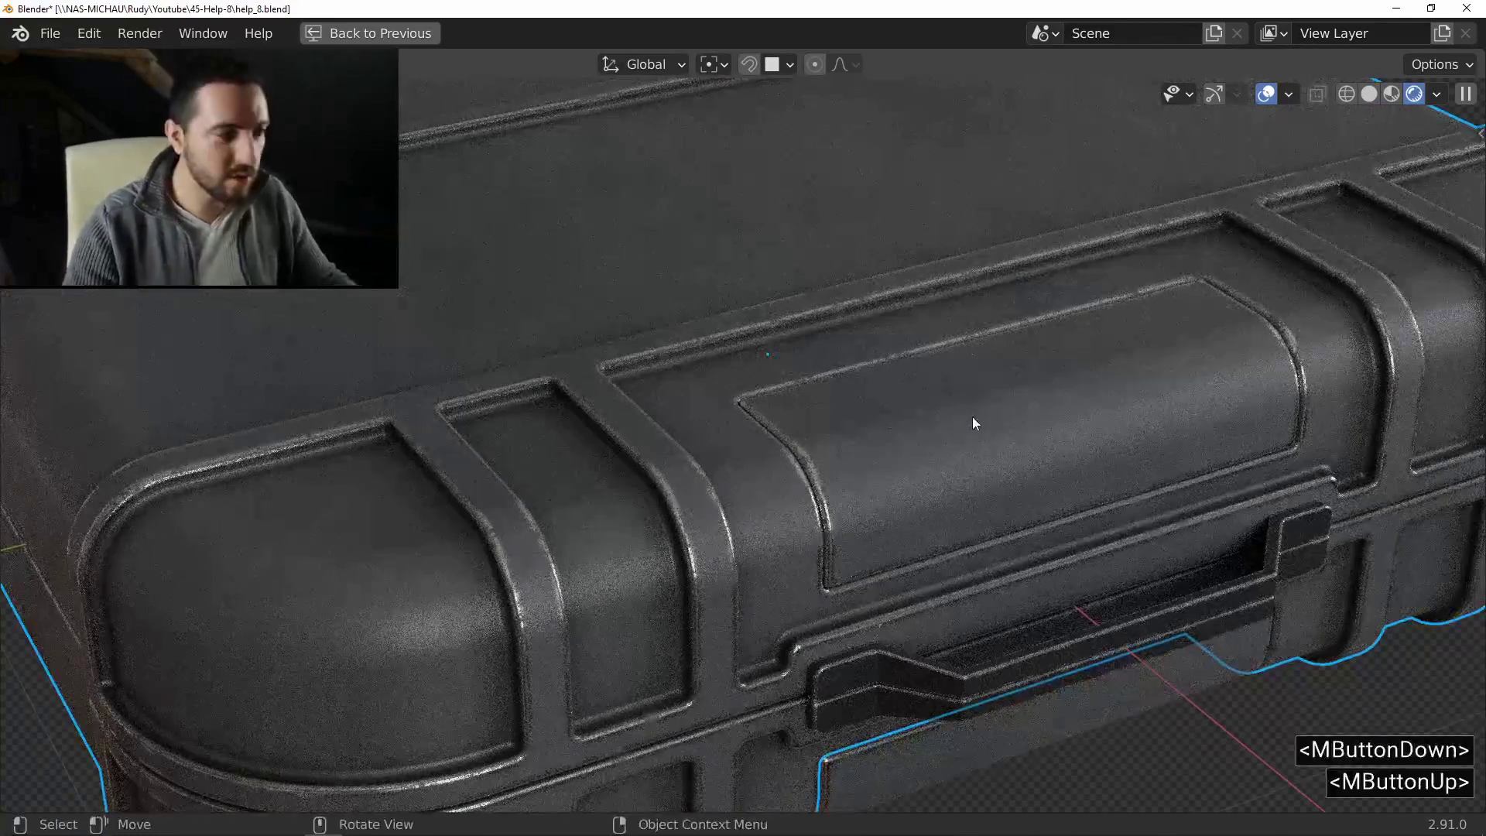
# - Switch the viewport to solid shading and frame the whole case
pyautogui.press('z')
pyautogui.scroll(-2, 975, 410)
pyautogui.moveTo(962, 416)
pyautogui.keyDown('shift'); pyautogui.mouseDown(button='middle')
pyautogui.moveTo(962, 381)
pyautogui.moveTo(929, 400)
pyautogui.moveTo(919, 375)
pyautogui.moveTo(840, 391)
pyautogui.mouseUp(button='middle'); pyautogui.keyUp('shift')
# - Draw a new bevelled Fluent rectangular plate across the case lid
pyautogui.press('f')
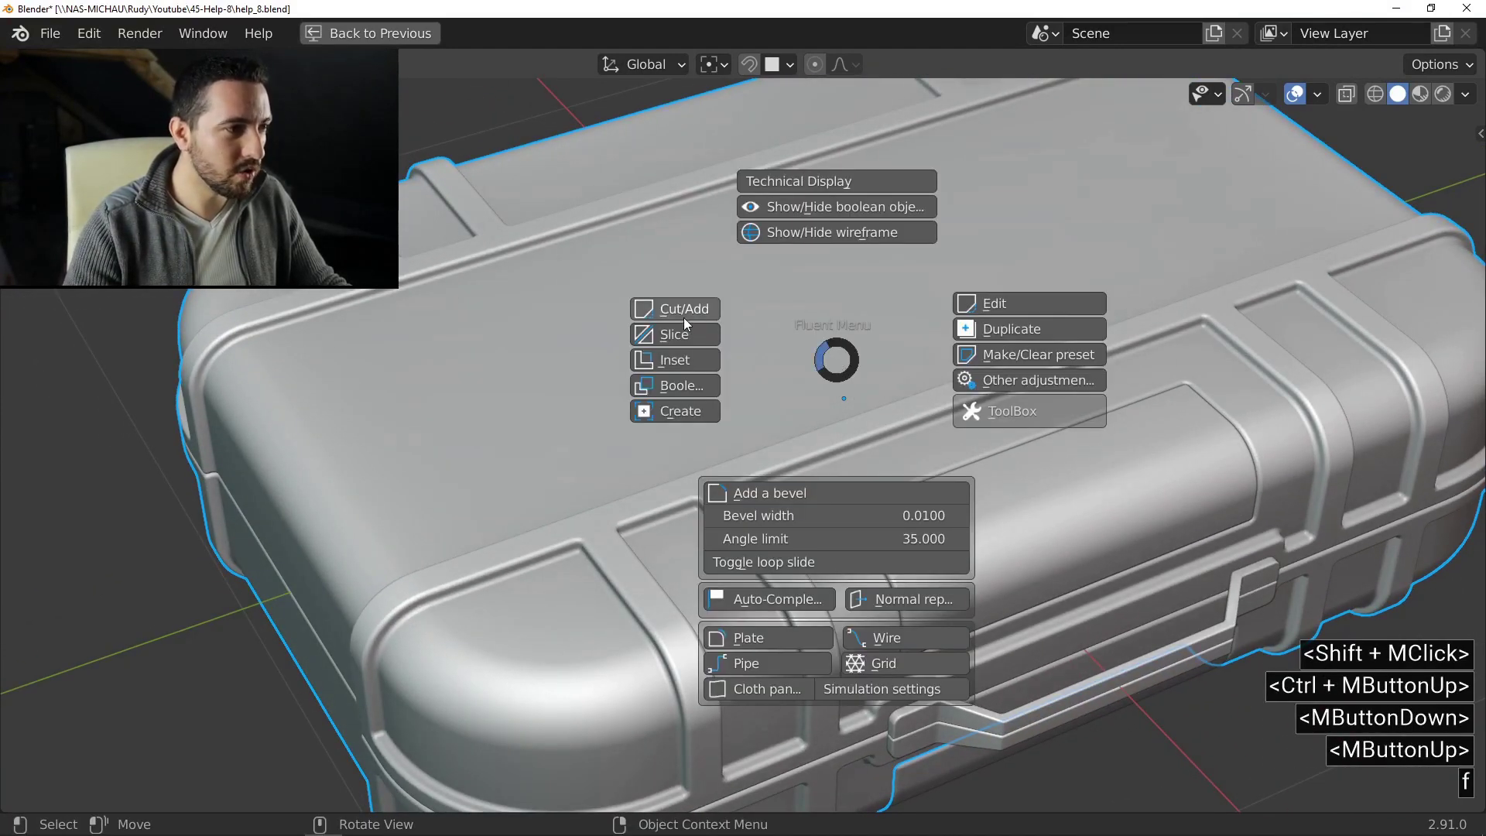
pyautogui.click(688, 318)
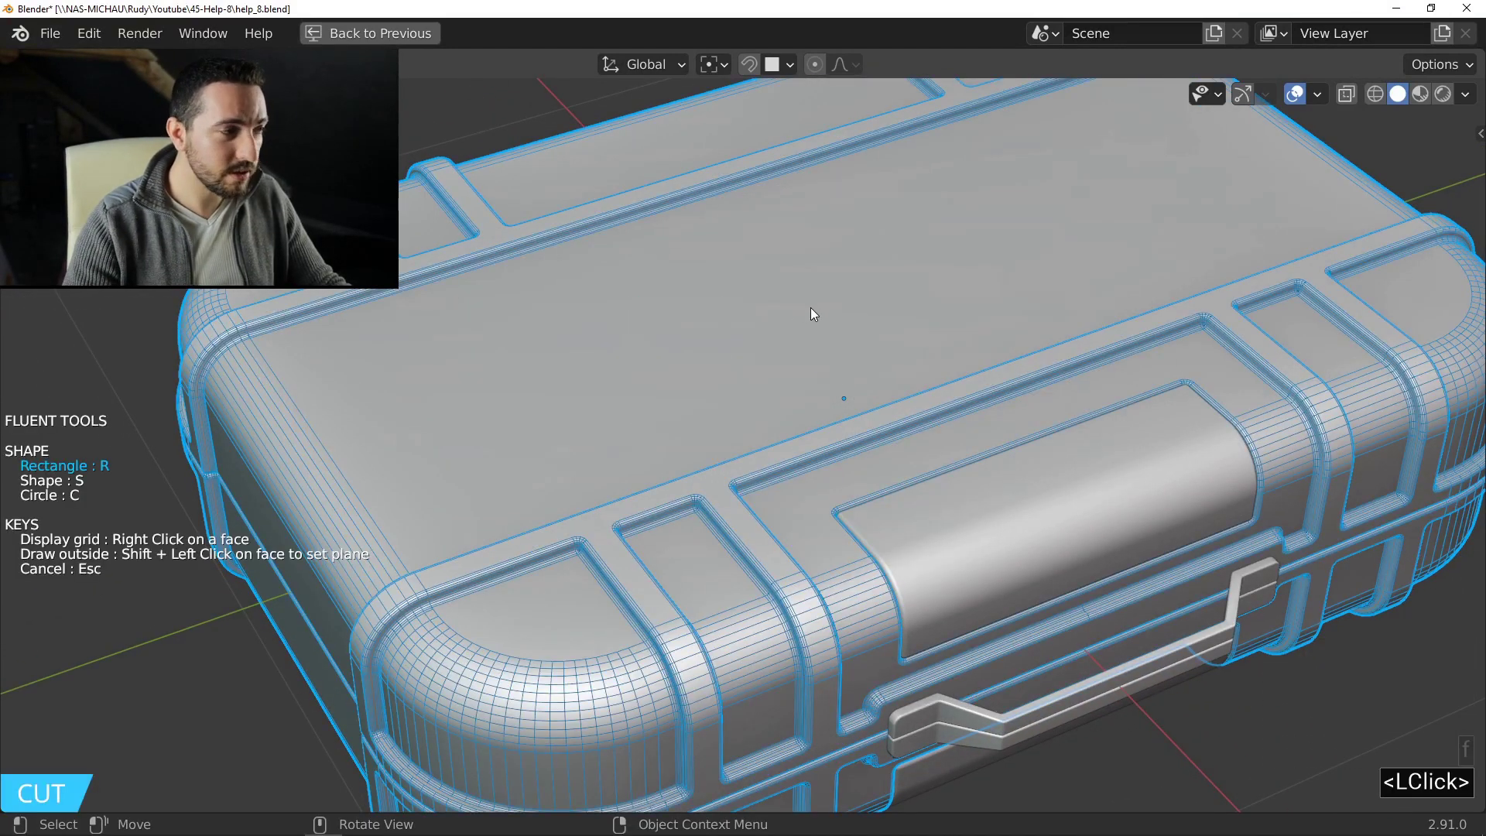
pyautogui.rightClick(848, 281)
pyautogui.click(848, 280)
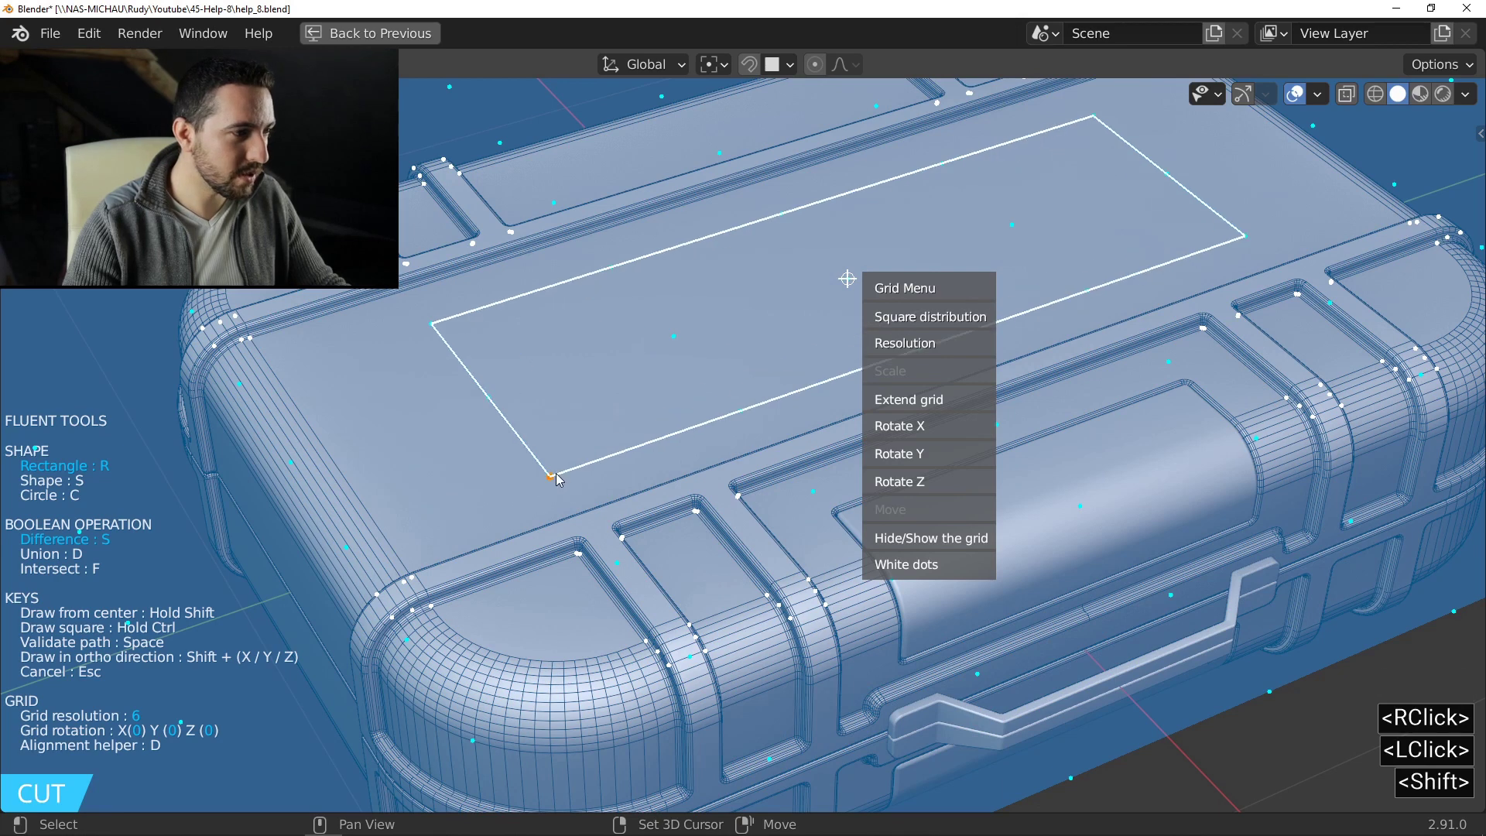
pyautogui.keyDown('shift'); pyautogui.click(431, 551); pyautogui.keyUp('shift')
pyautogui.click(701, 427)
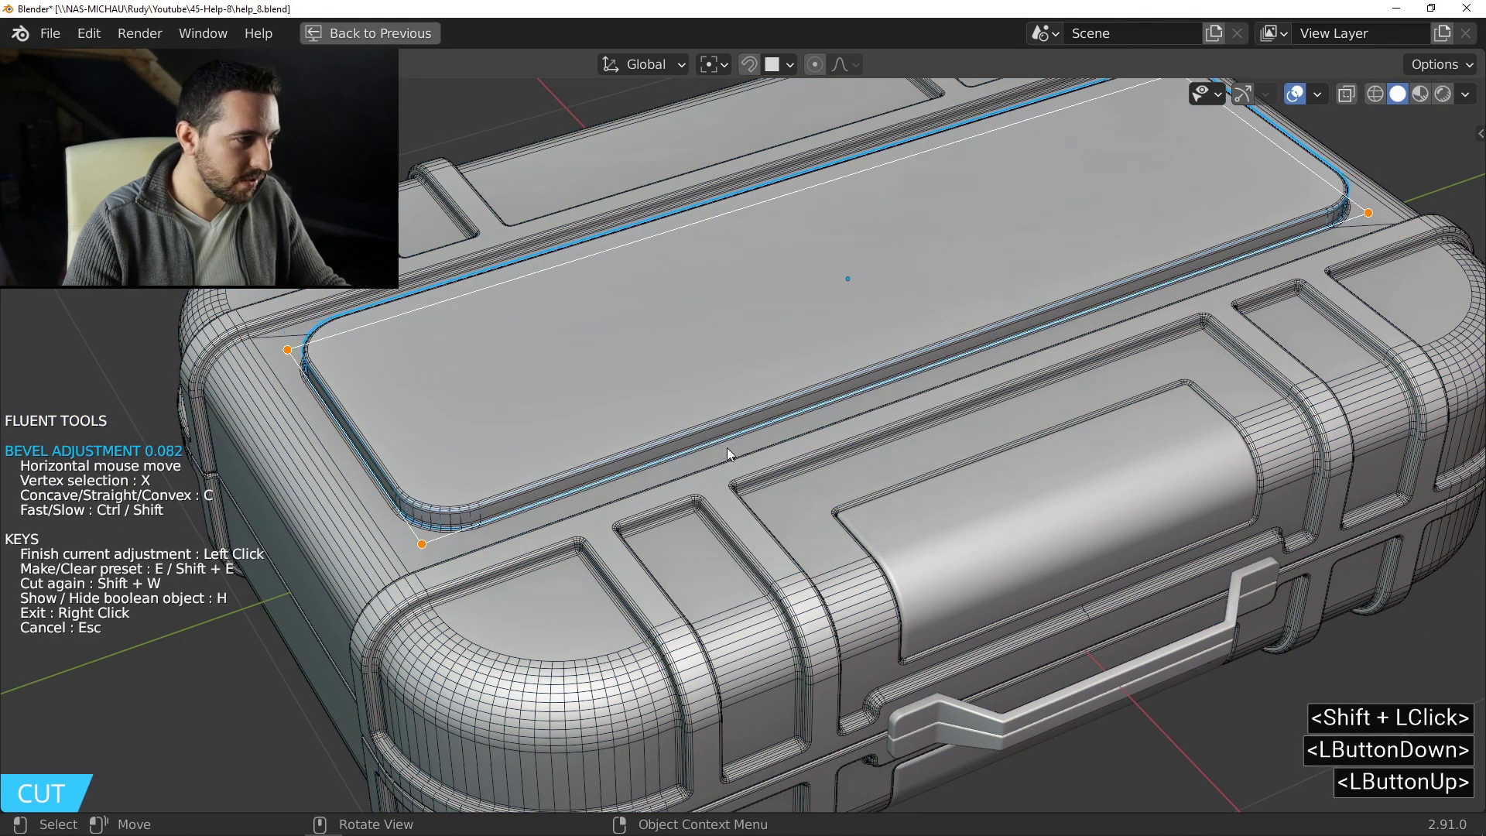
# - Exit cut mode keeping the plate and check its worn edges in rendered shading
pyautogui.moveTo(727, 447); pyautogui.dragTo(852, 350, button='middle')
pyautogui.rightClick(1010, 351)
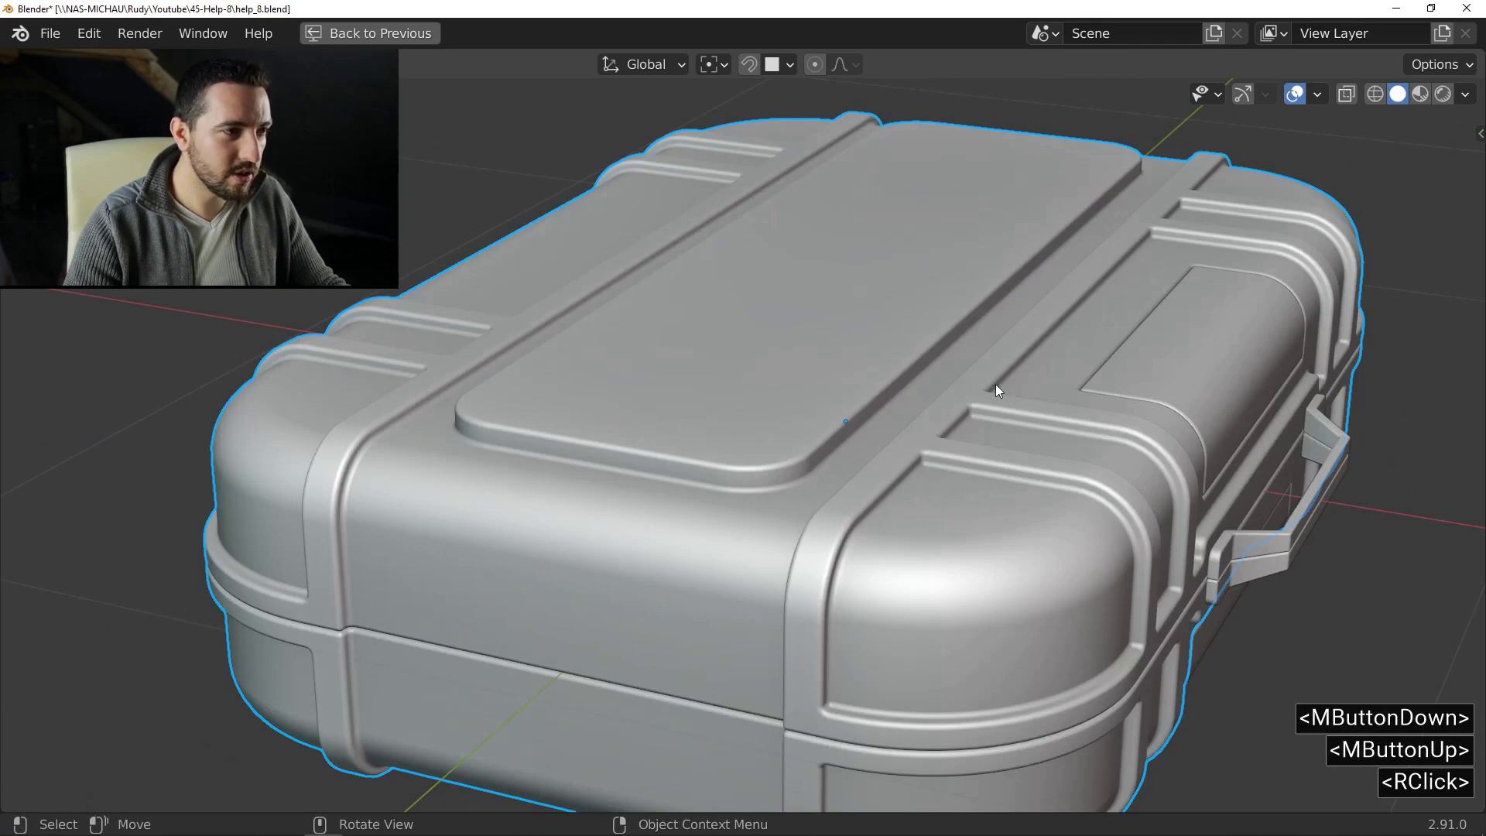
pyautogui.press('z')
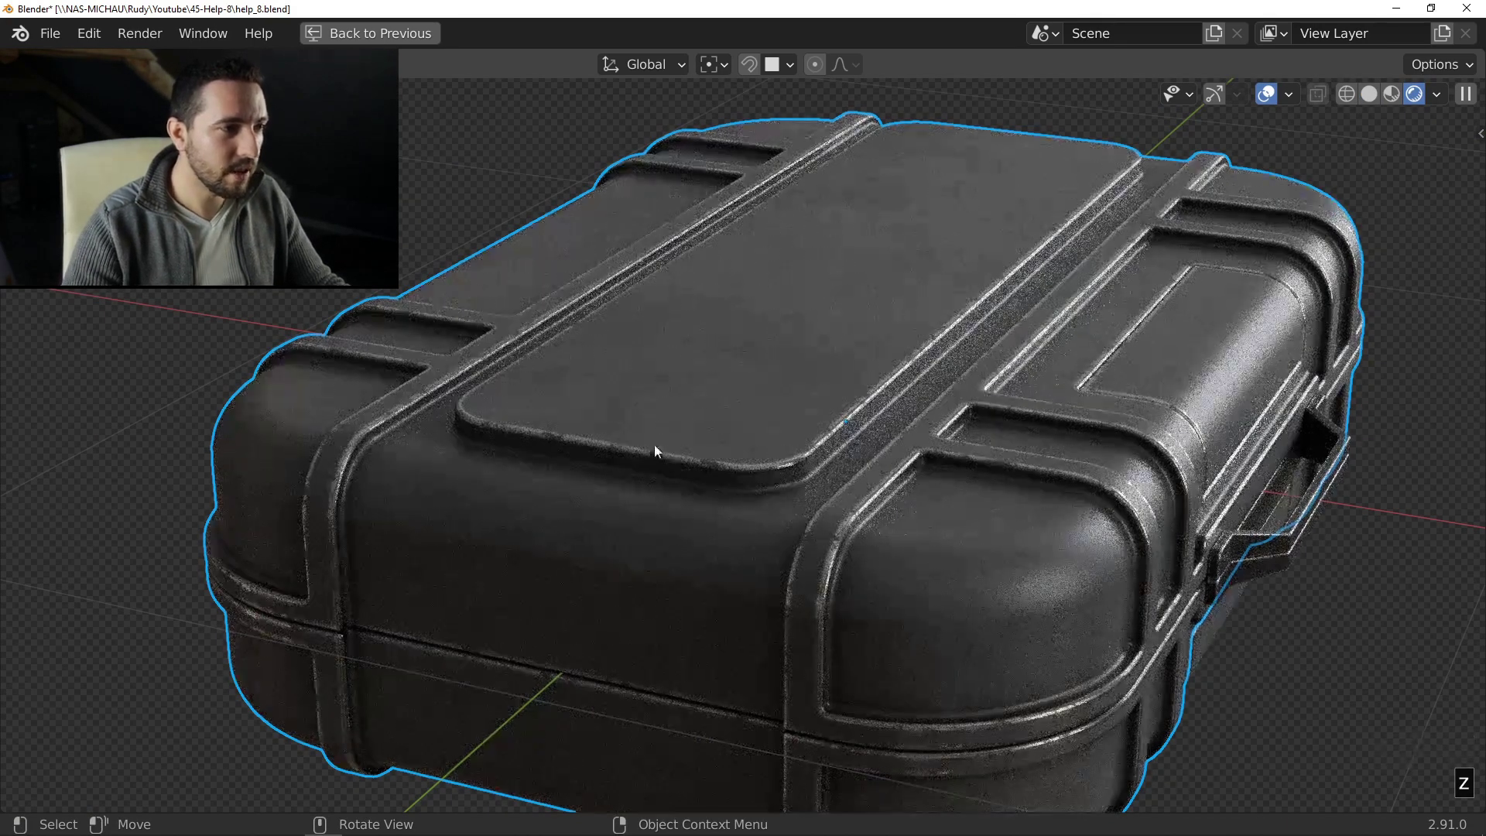
pyautogui.moveTo(1005, 426); pyautogui.dragTo(843, 389, button='middle')
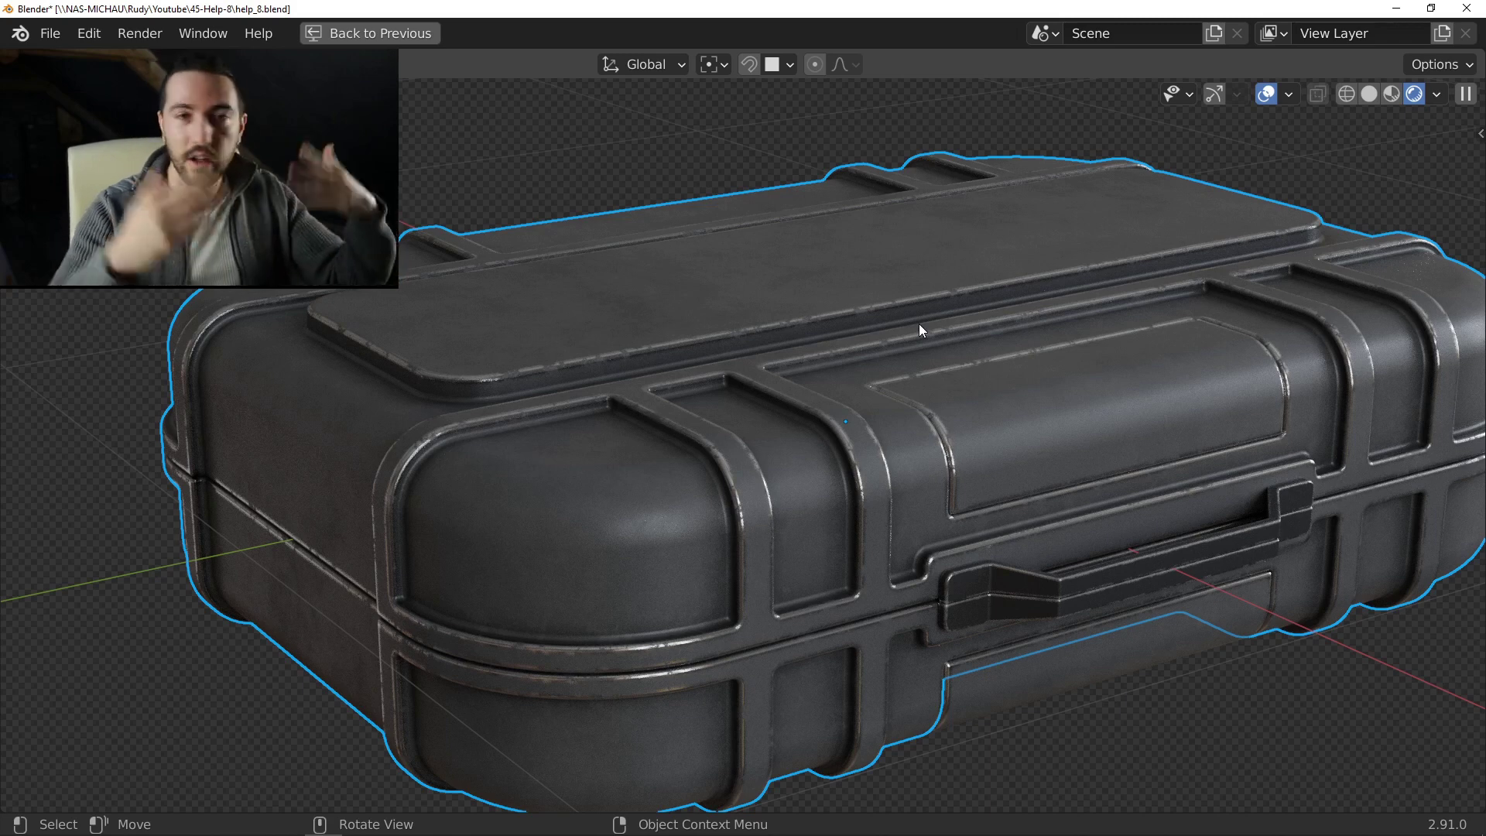
# - In solid shading, reveal the boolean cutters and delete the lid plate cutter
pyautogui.moveTo(913, 323); pyautogui.dragTo(820, 333, button='middle')
pyautogui.press('z')
pyautogui.press('less')
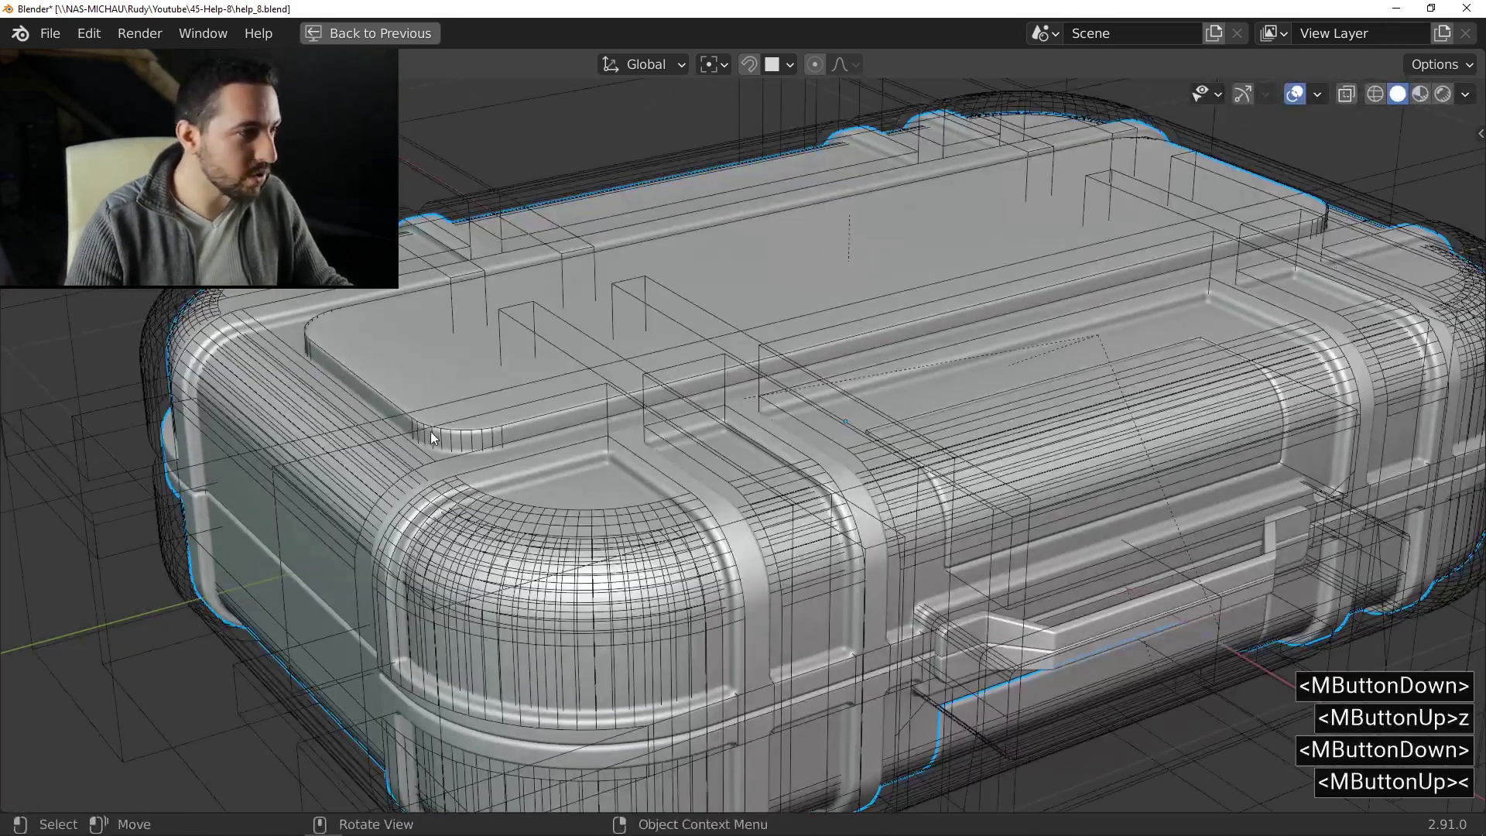
pyautogui.click(436, 435)
pyautogui.press('Delete')
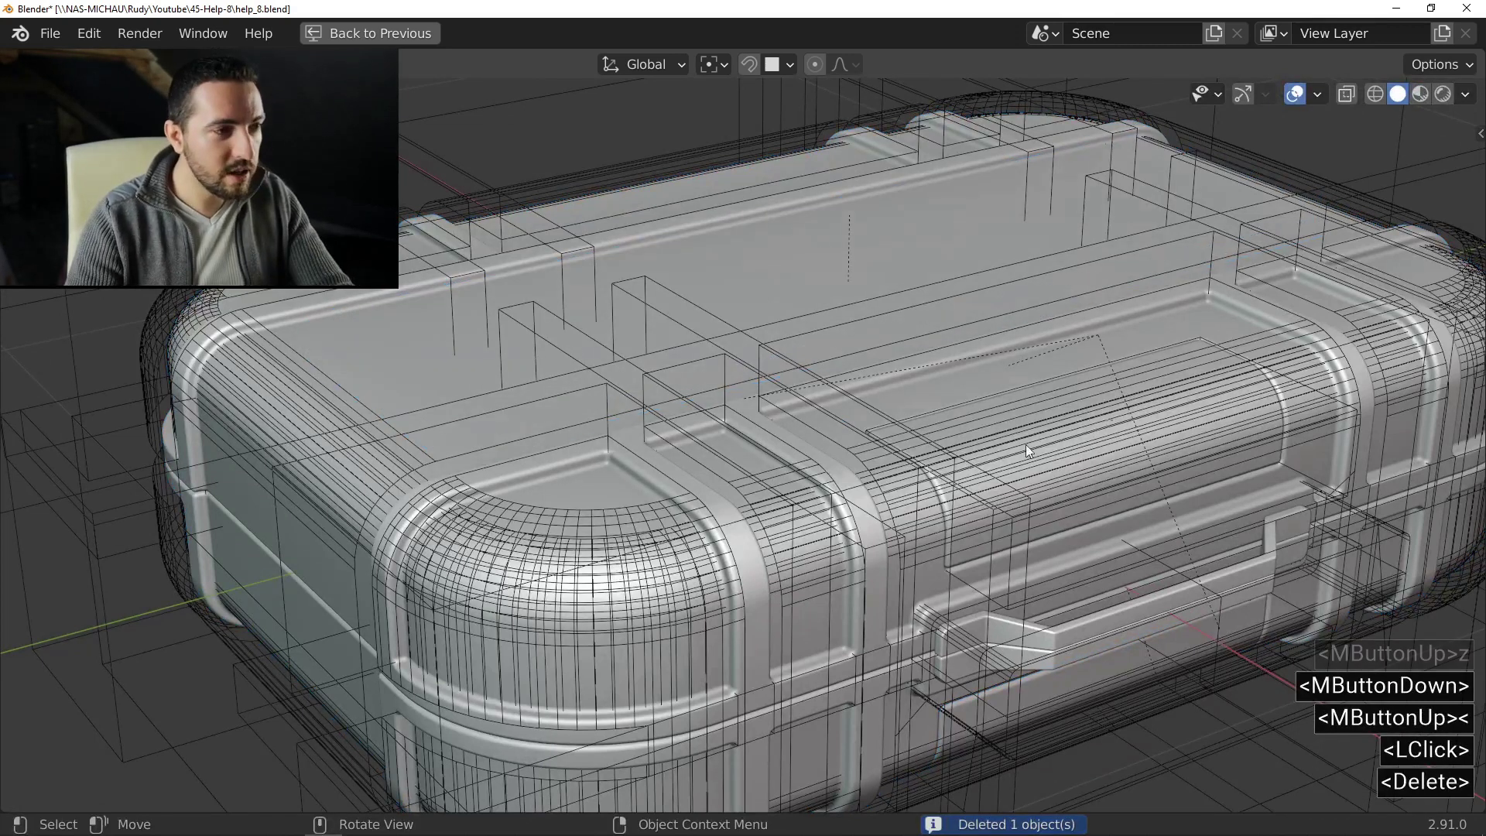
# - Delete the front panel cutter, hide the cutter wireframes, and return to rendered shading
pyautogui.click(1328, 422)
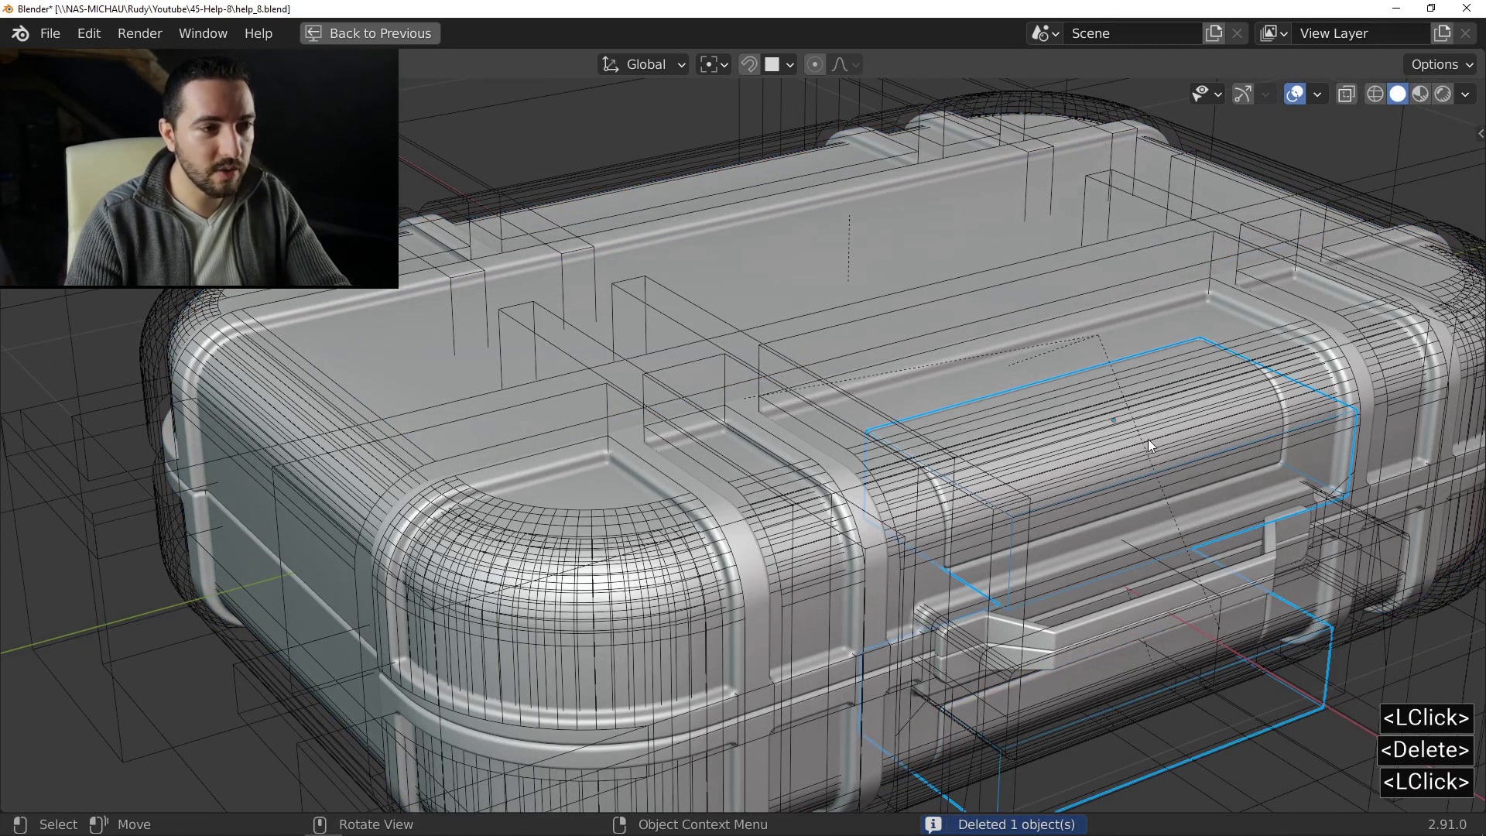
pyautogui.press('Delete')
pyautogui.press('z')
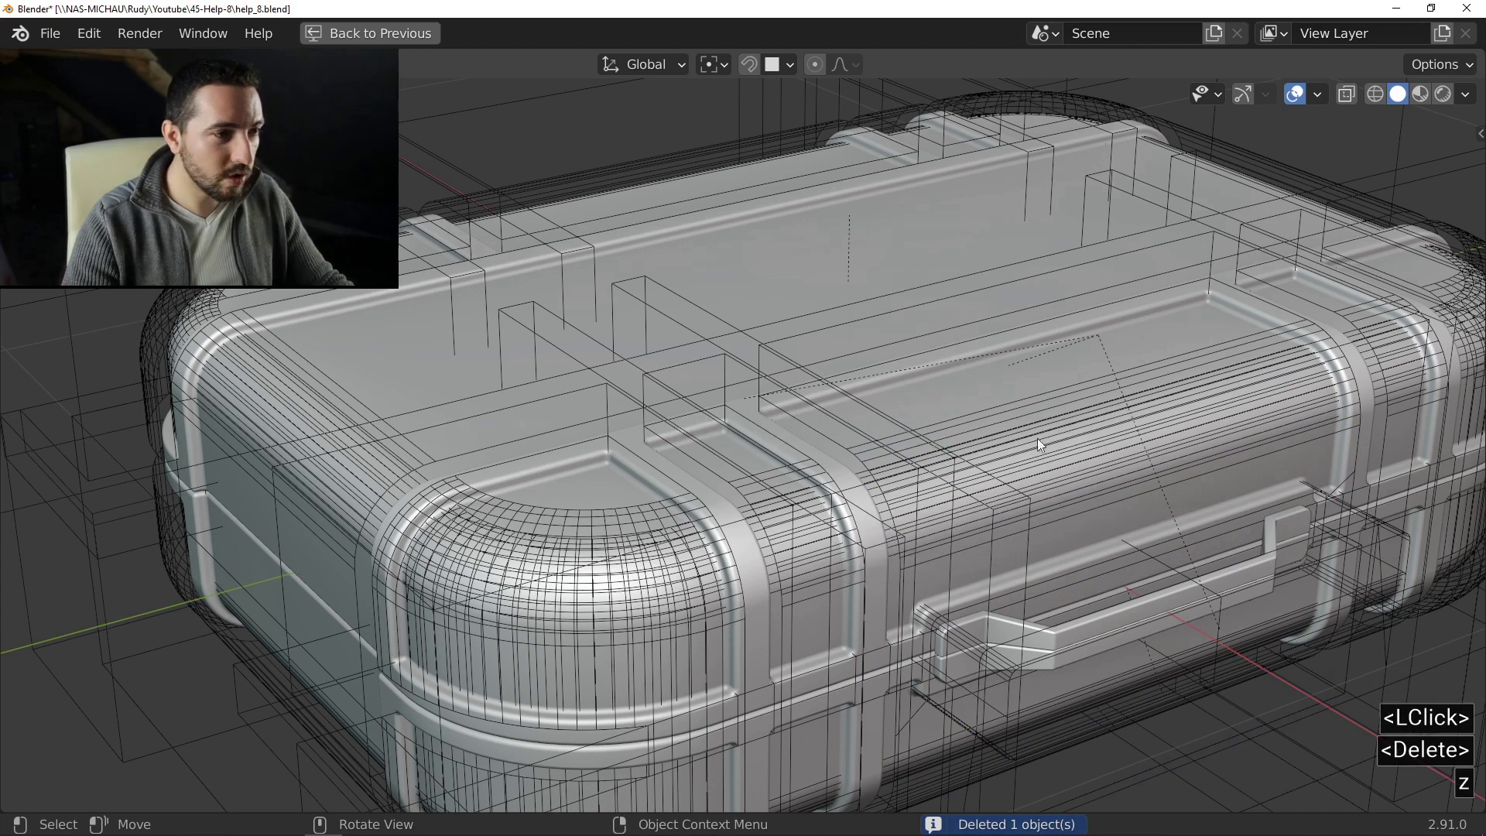
pyautogui.hotkey('alt', 'z')
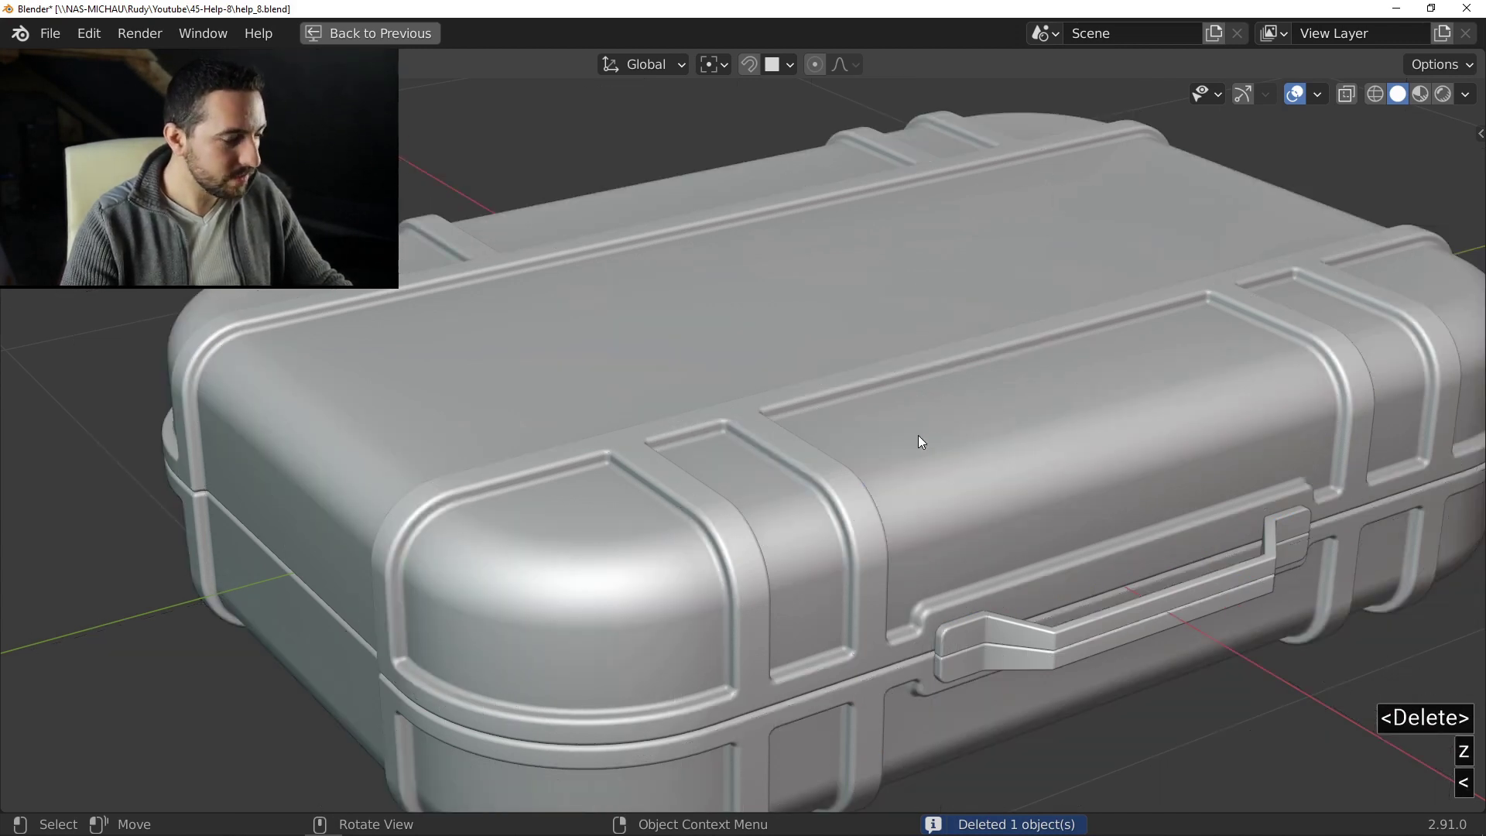
pyautogui.press('z')
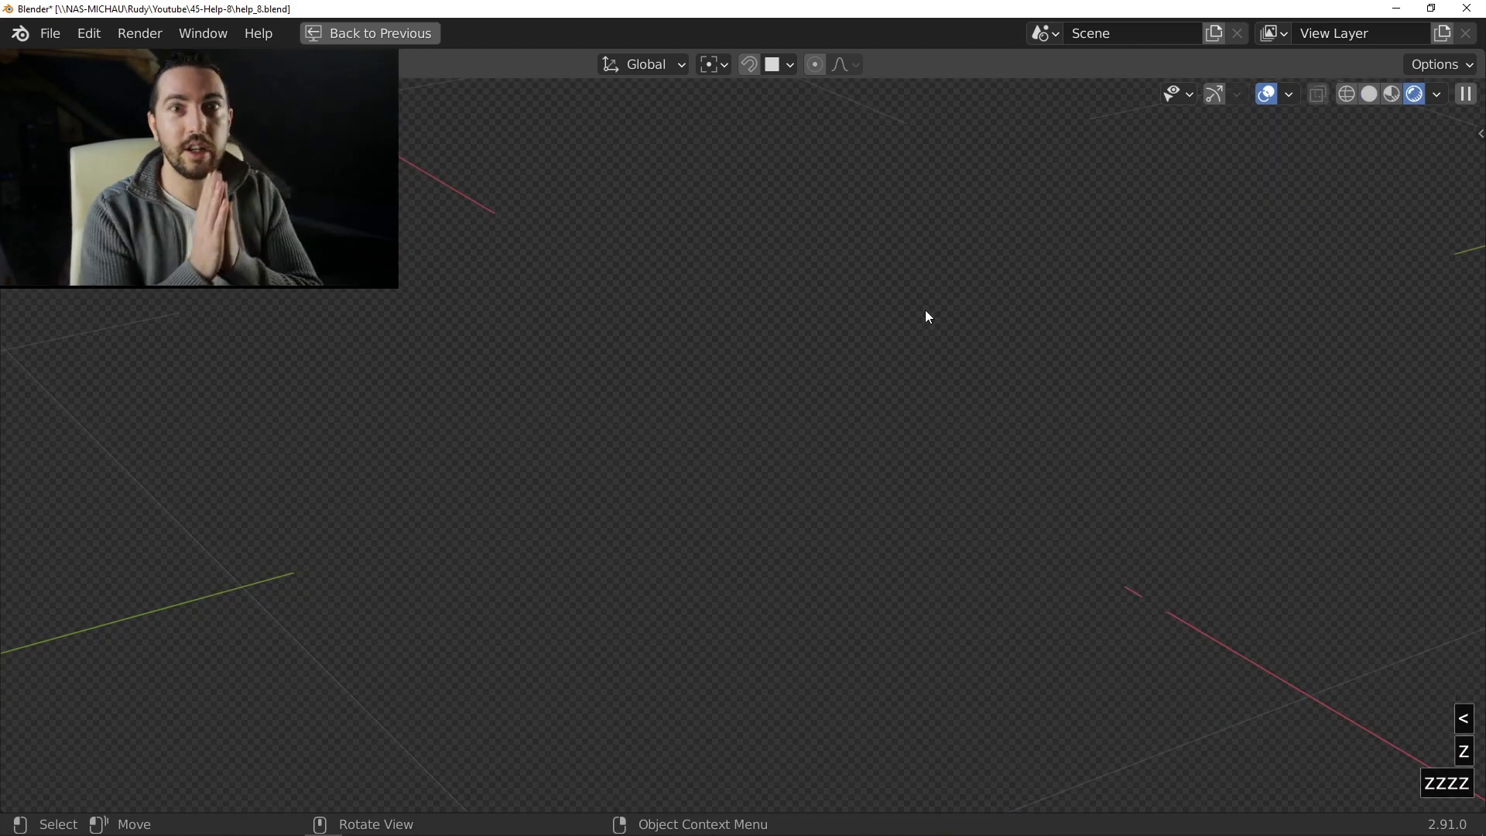
# - View the rendered worn suitcase through the scene camera with Numpad 0
pyautogui.press('shift')
pyautogui.press('KP_0')
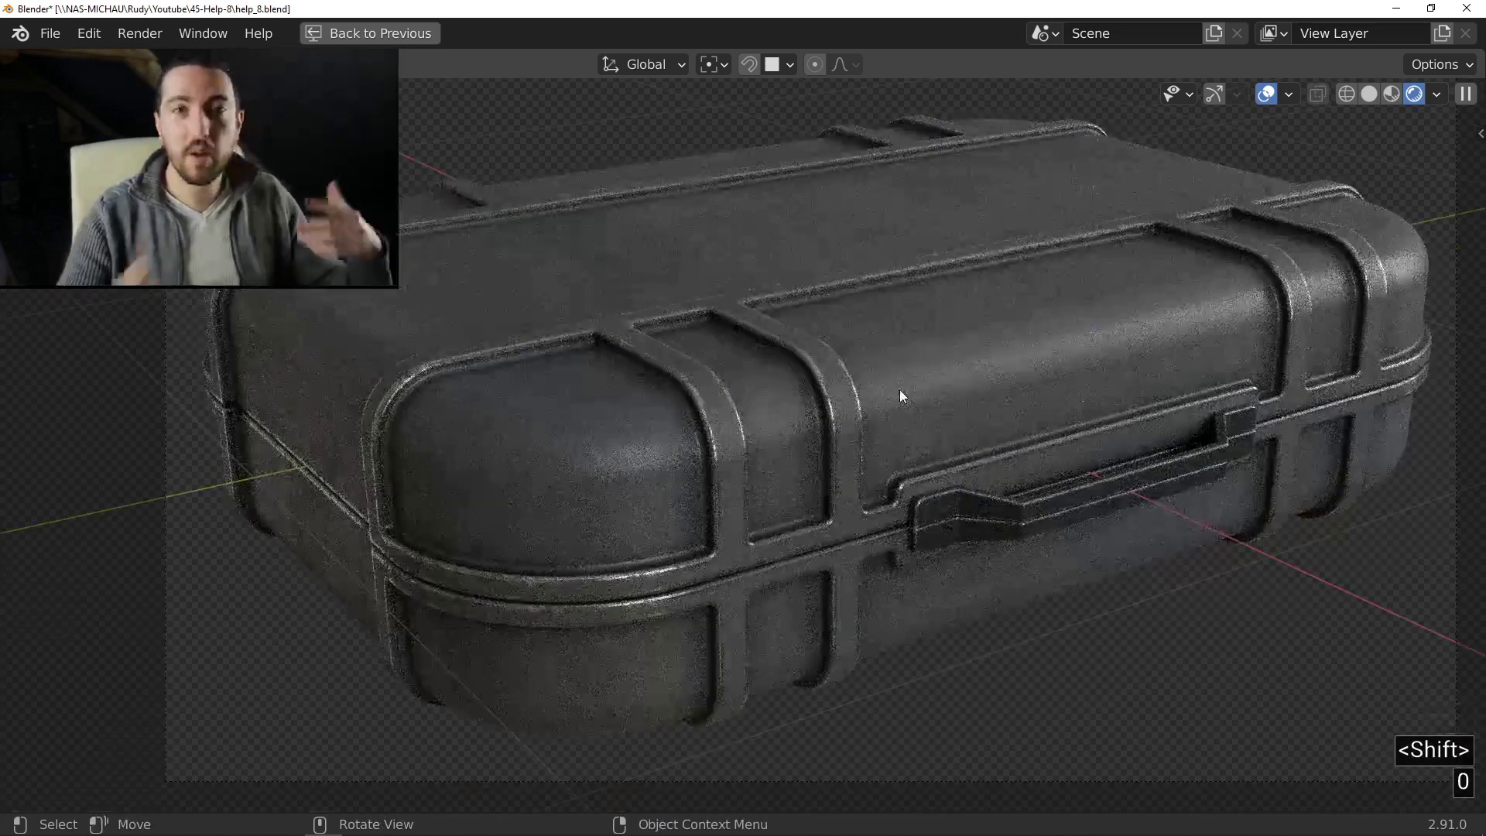